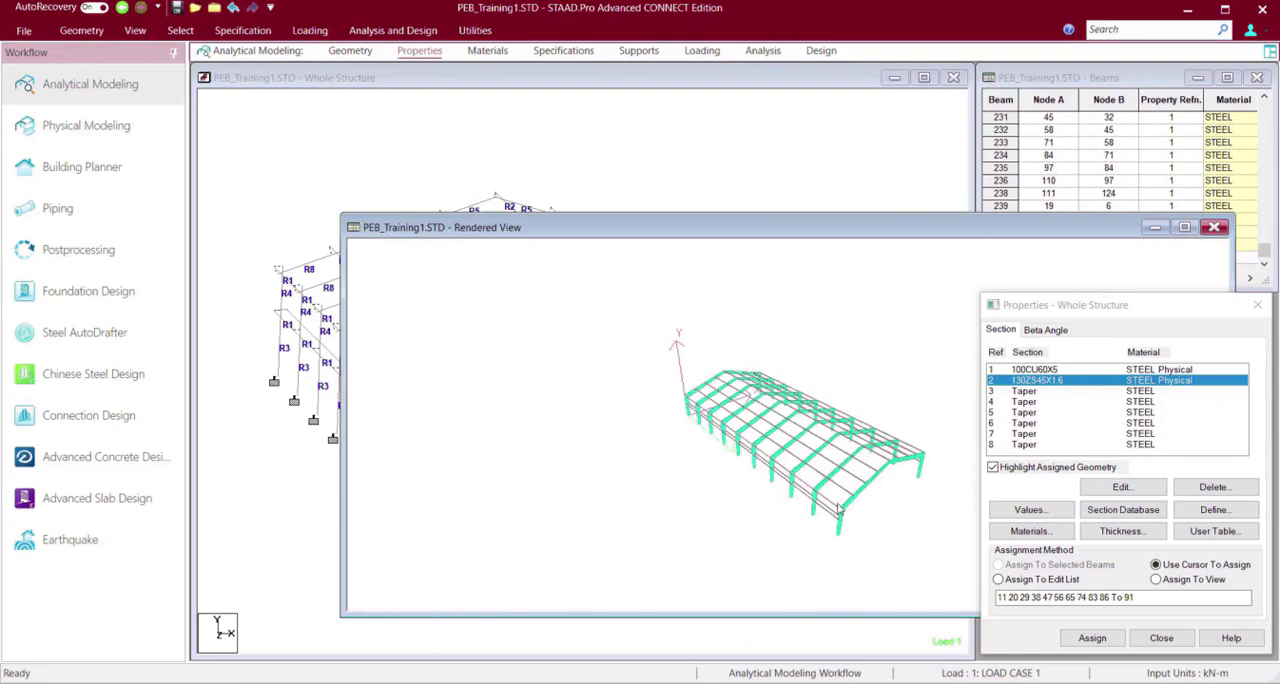
# Add a wind type definition with type number 1 and the comment WIND 1.
pyautogui.moveTo(838, 529); pyautogui.dragTo(623, 474)
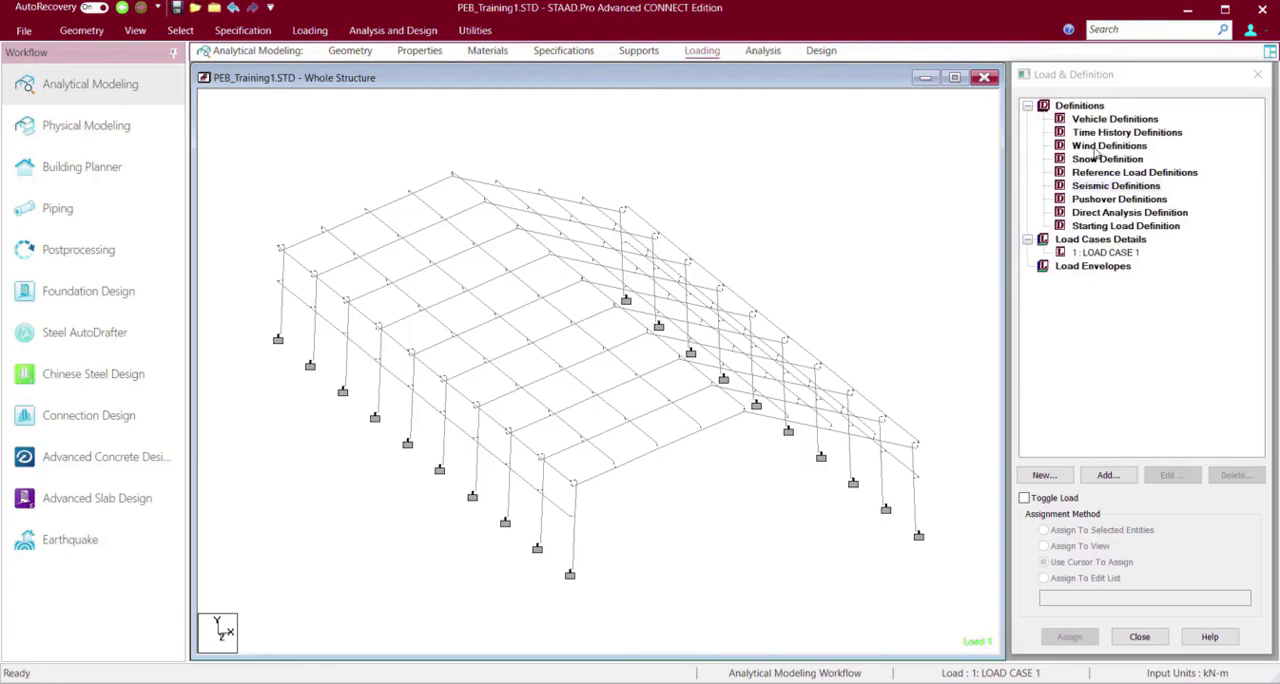
pyautogui.click(1097, 148)
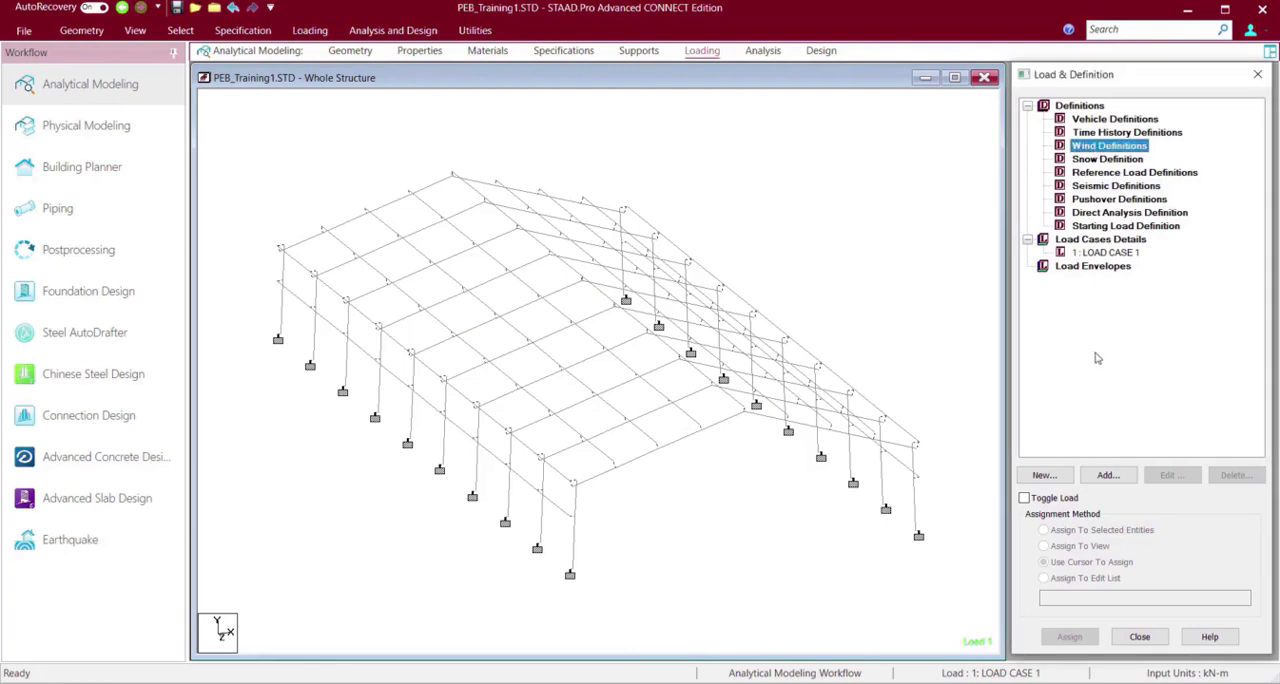
pyautogui.click(1097, 476)
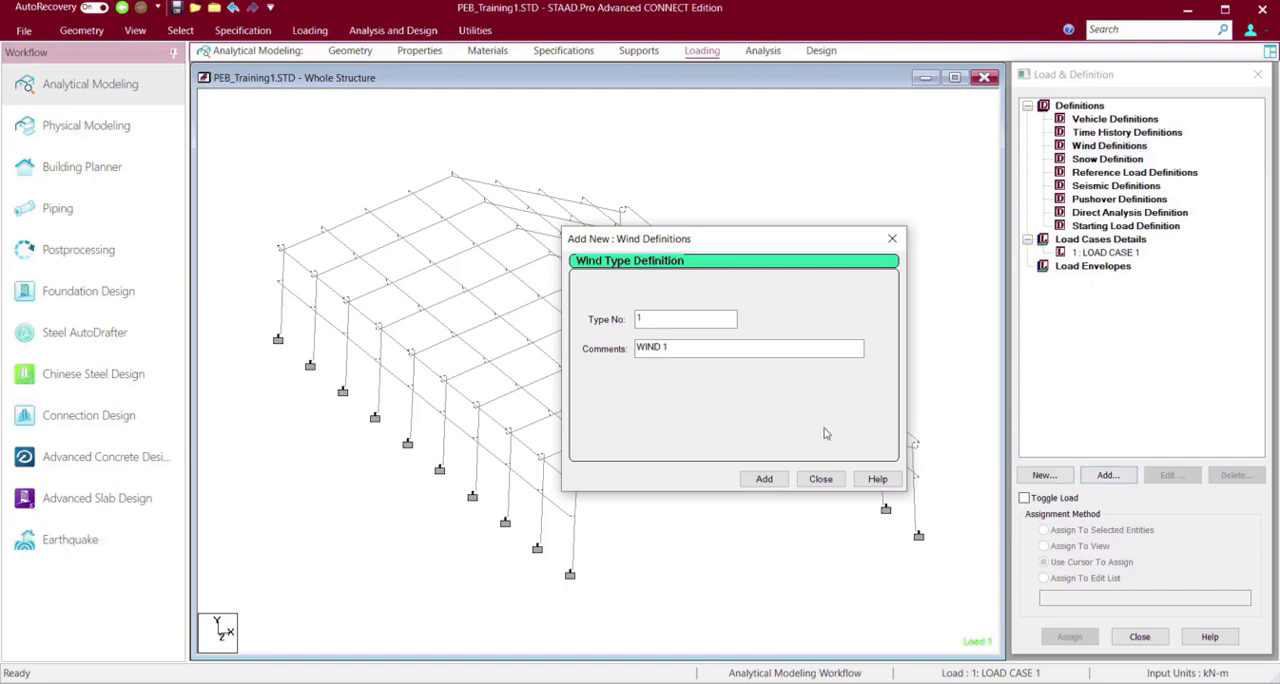
pyautogui.click(764, 480)
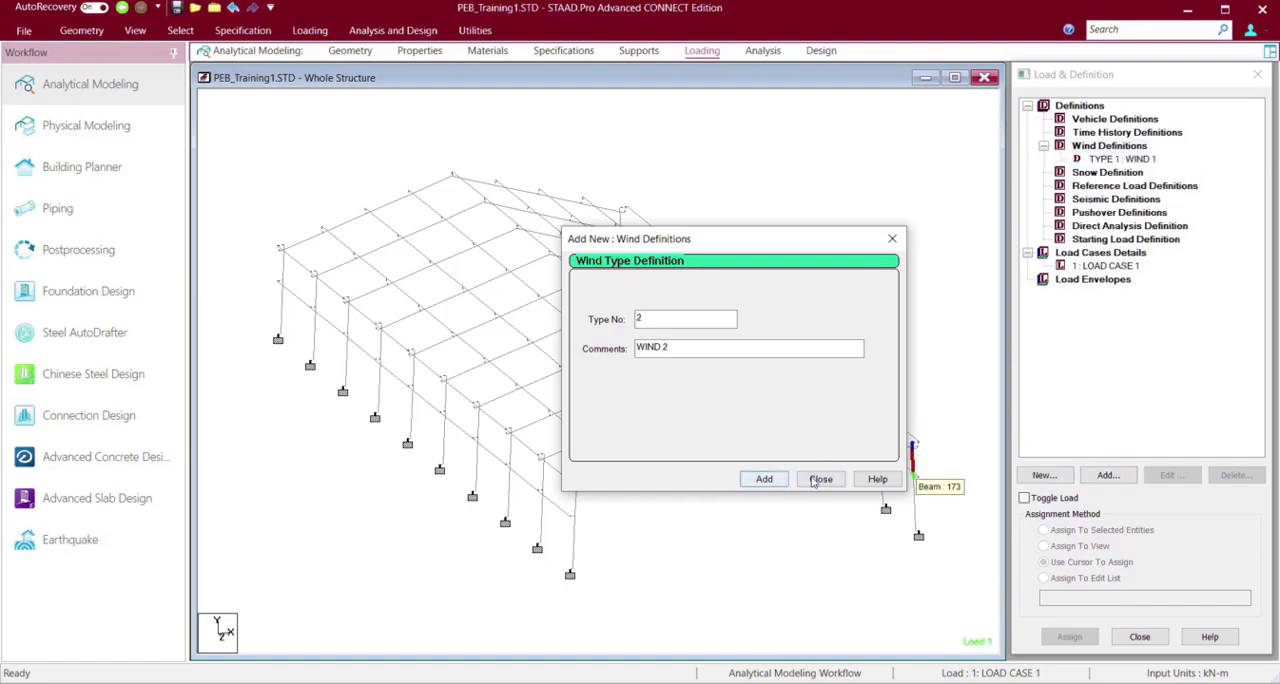
pyautogui.click(819, 479)
# Generate the intensity-versus-height data for WIND 1 per ASCE-7 2016, keeping the preset building parameters, and add it to the definition.
pyautogui.click(1139, 160)
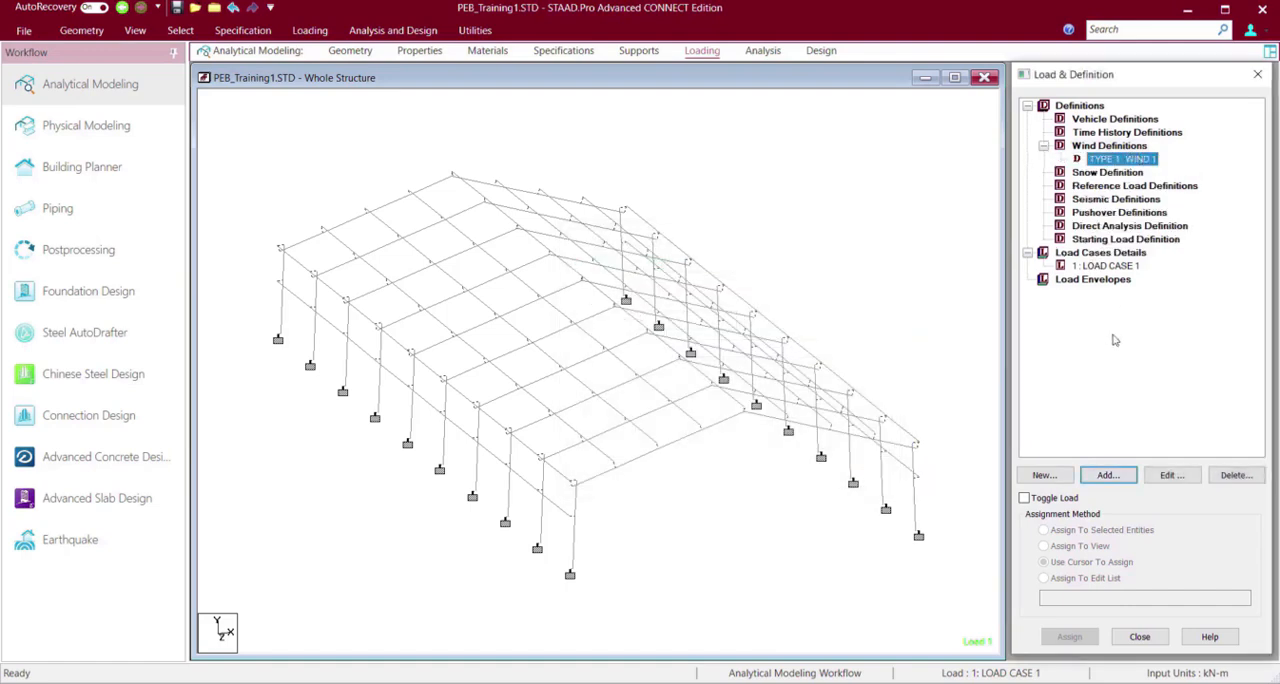
pyautogui.click(1100, 478)
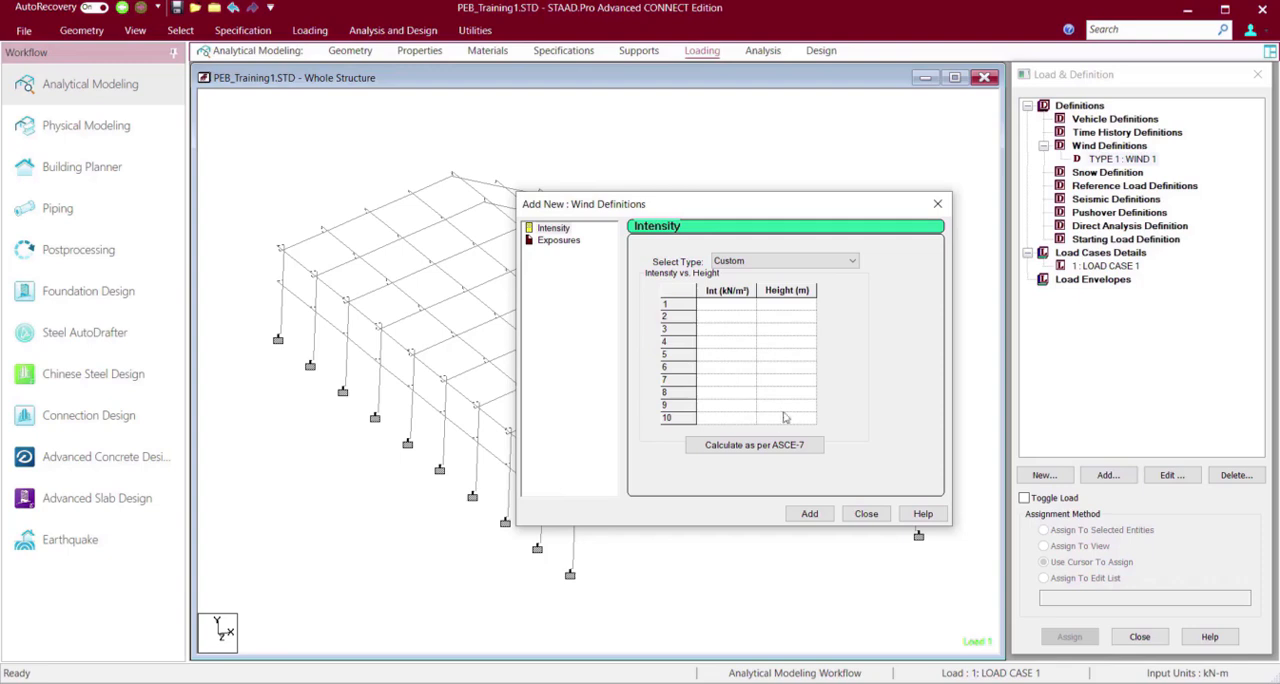
pyautogui.click(774, 266)
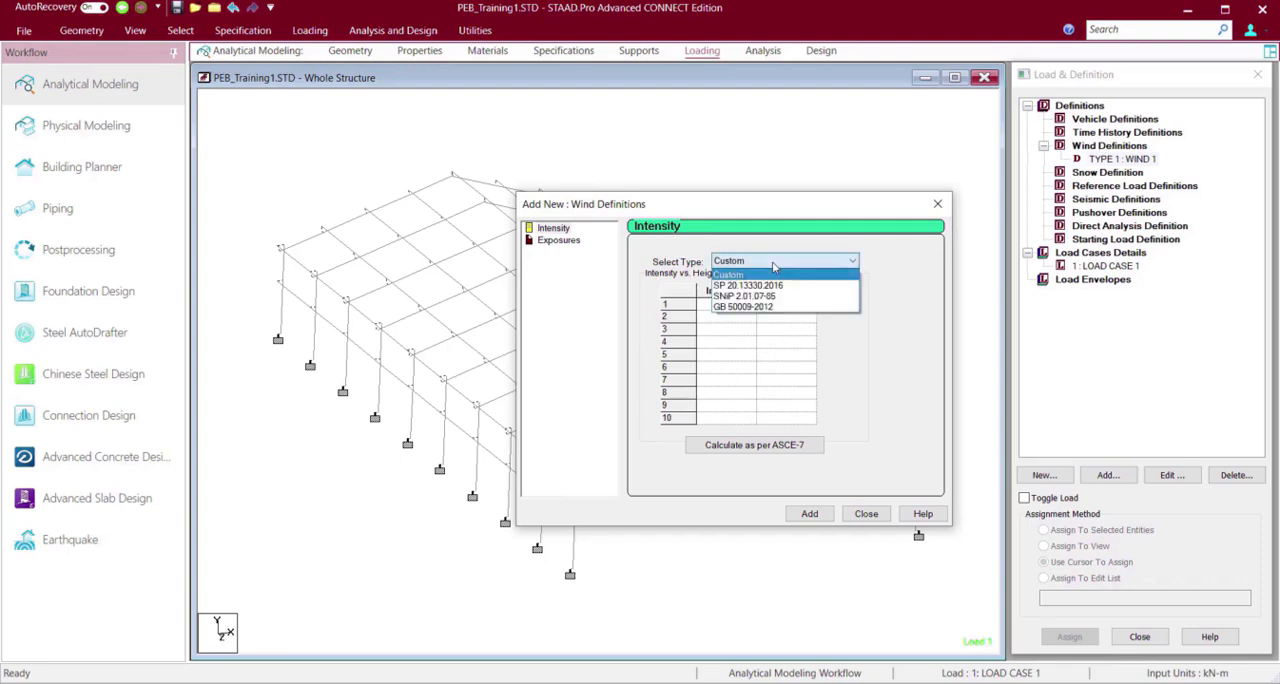
pyautogui.click(774, 266)
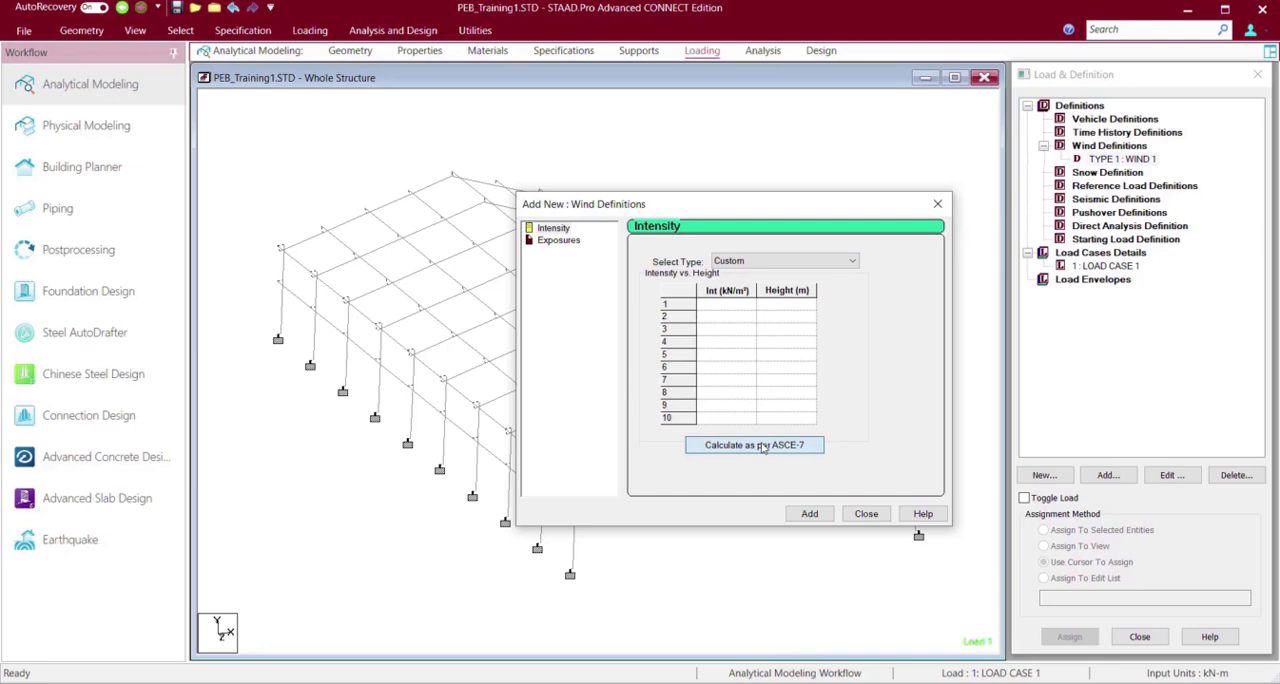
pyautogui.click(762, 447)
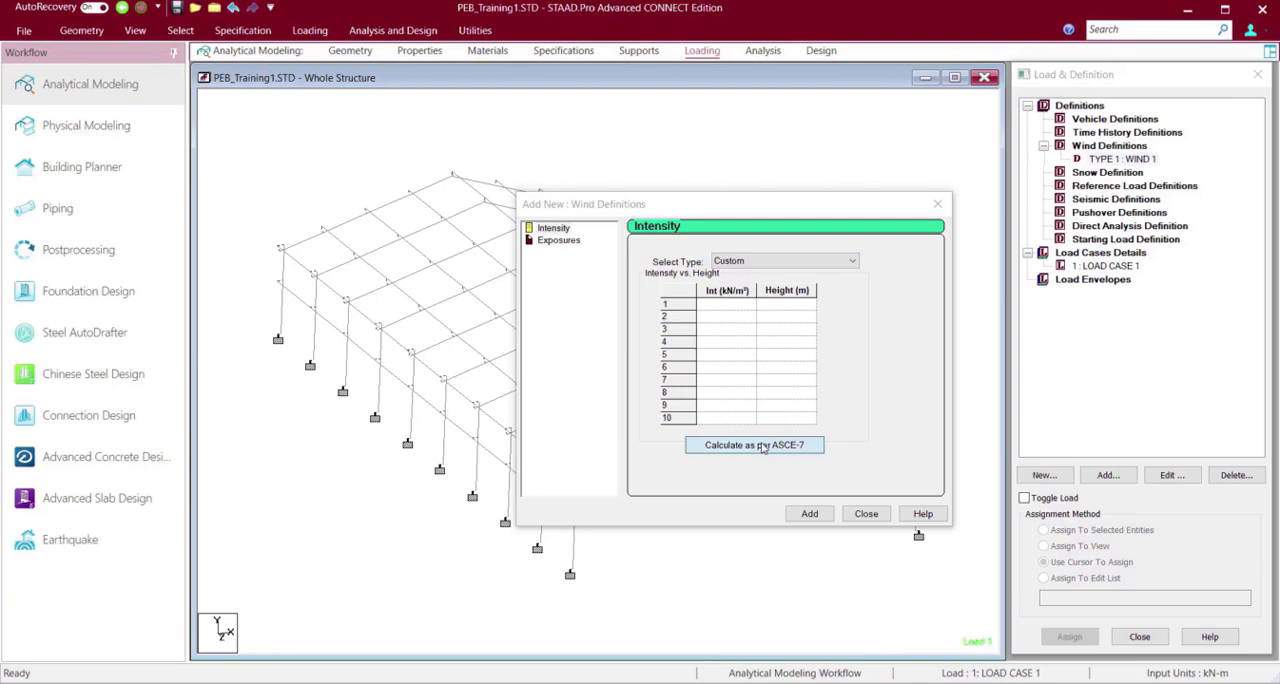
pyautogui.click(763, 447)
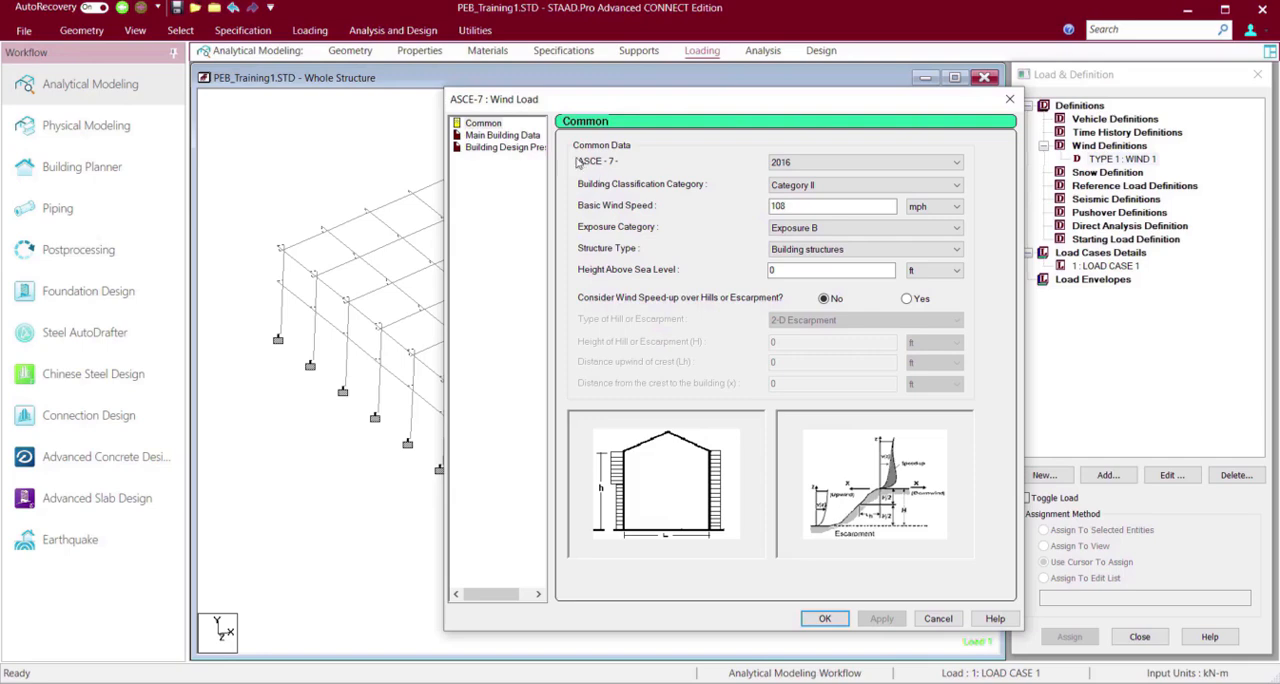
pyautogui.click(528, 136)
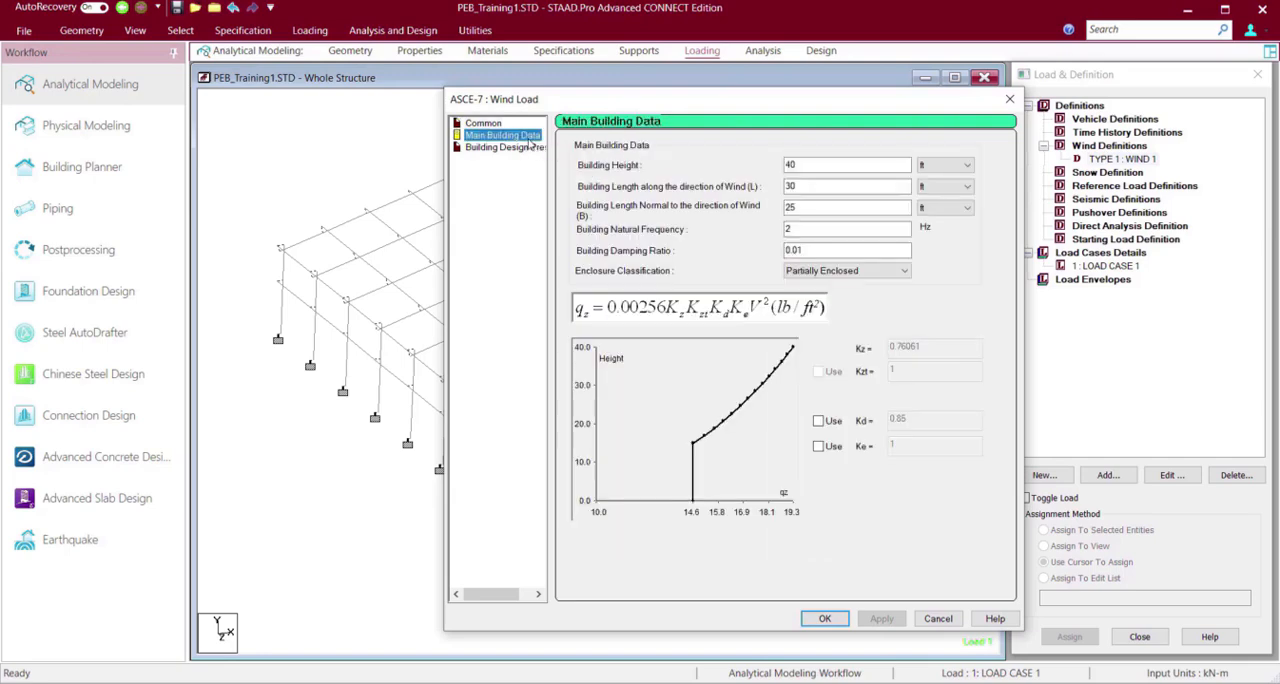
pyautogui.click(524, 147)
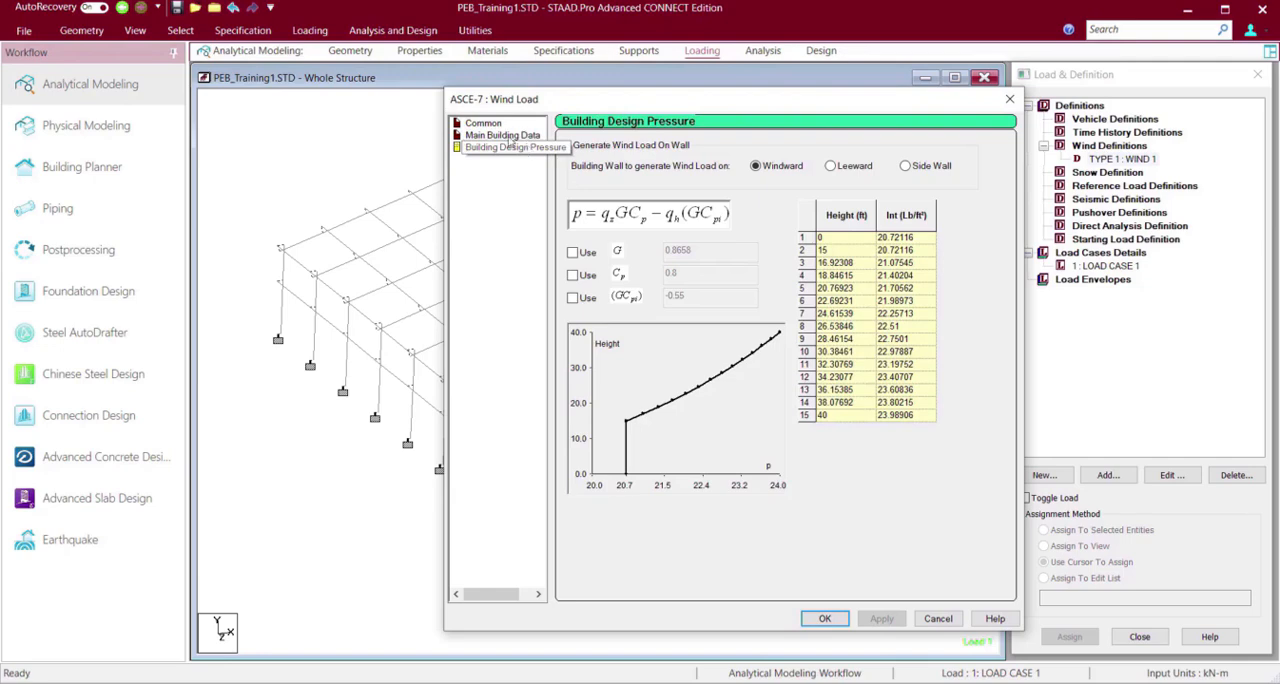
pyautogui.click(484, 123)
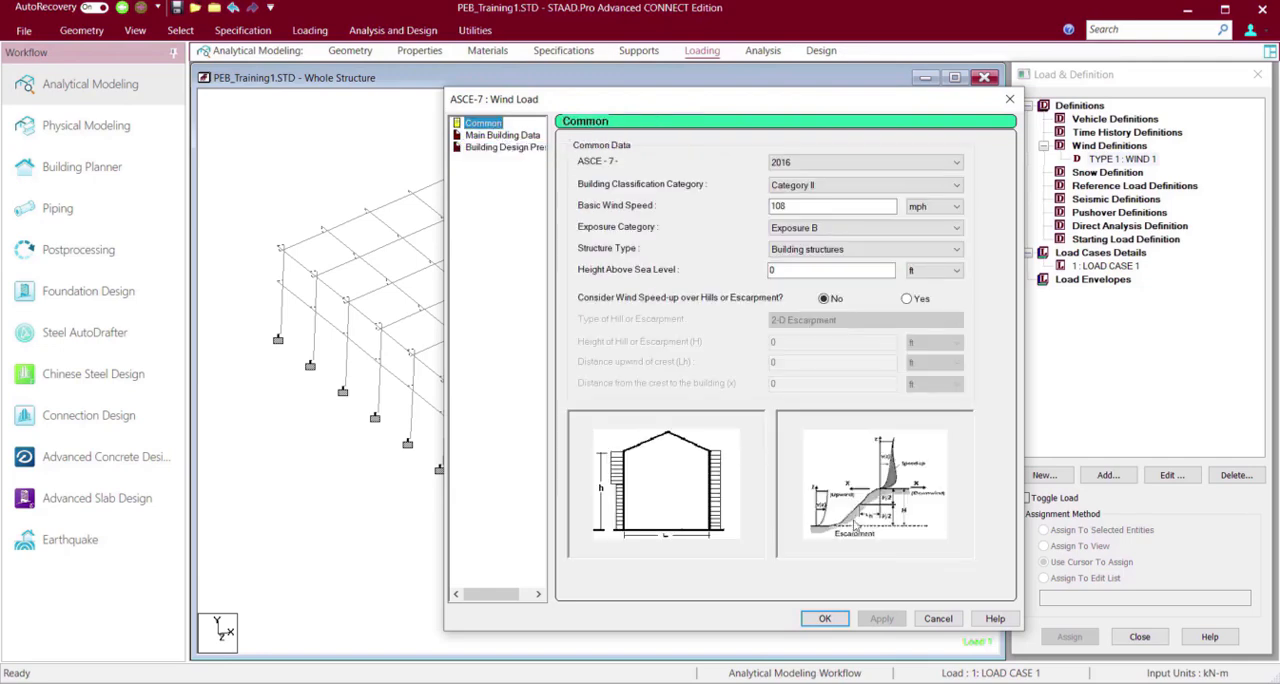
pyautogui.click(824, 619)
pyautogui.click(809, 514)
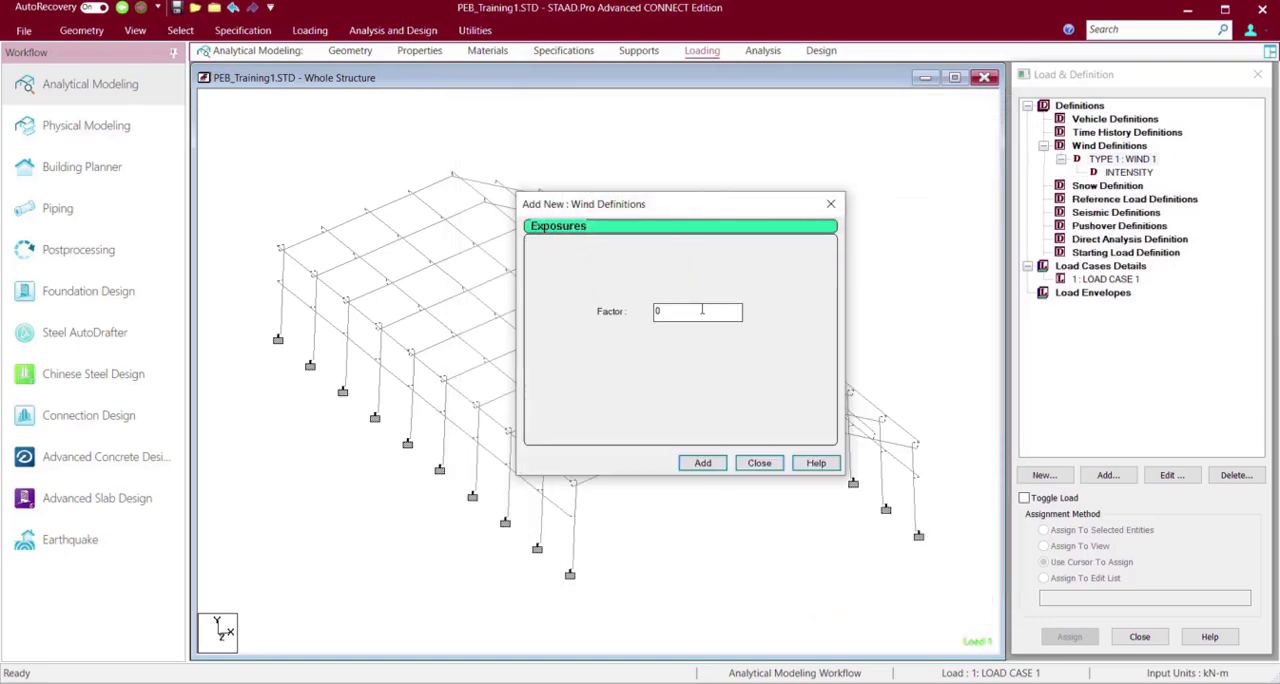
# Add an exposure with a factor of 1 to the WIND 1 definition.
pyautogui.click(702, 310)
pyautogui.moveTo(648, 314); pyautogui.dragTo(643, 314)
pyautogui.write('0')
pyautogui.moveTo(631, 314); pyautogui.dragTo(627, 314)
pyautogui.write('1')
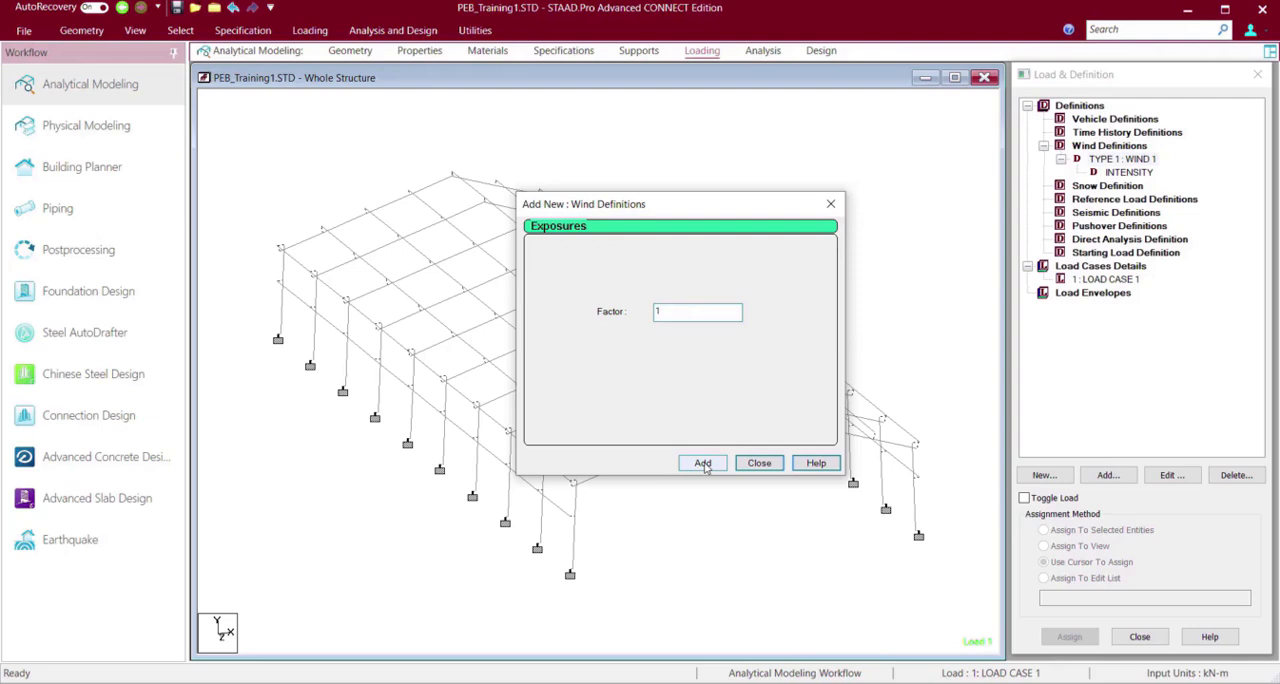
pyautogui.click(704, 465)
pyautogui.click(757, 465)
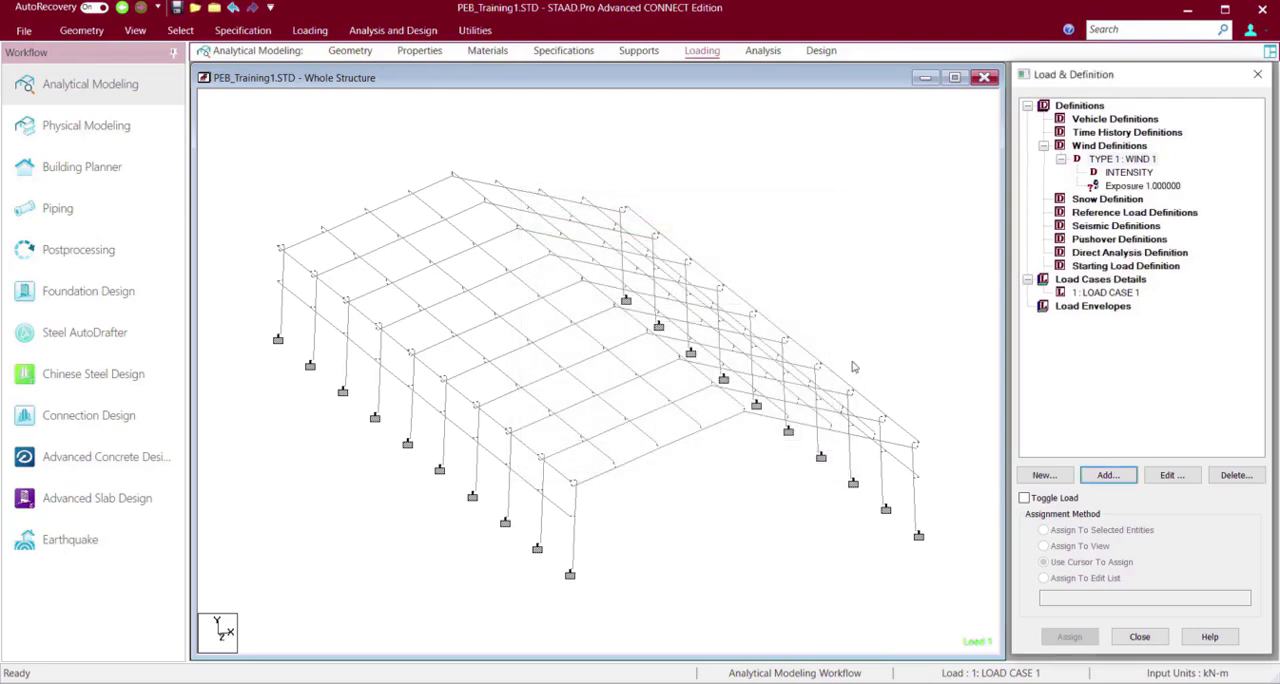
# Assign the WIND 1 exposure to all nodes in the view and clear the node selection.
pyautogui.click(1136, 186)
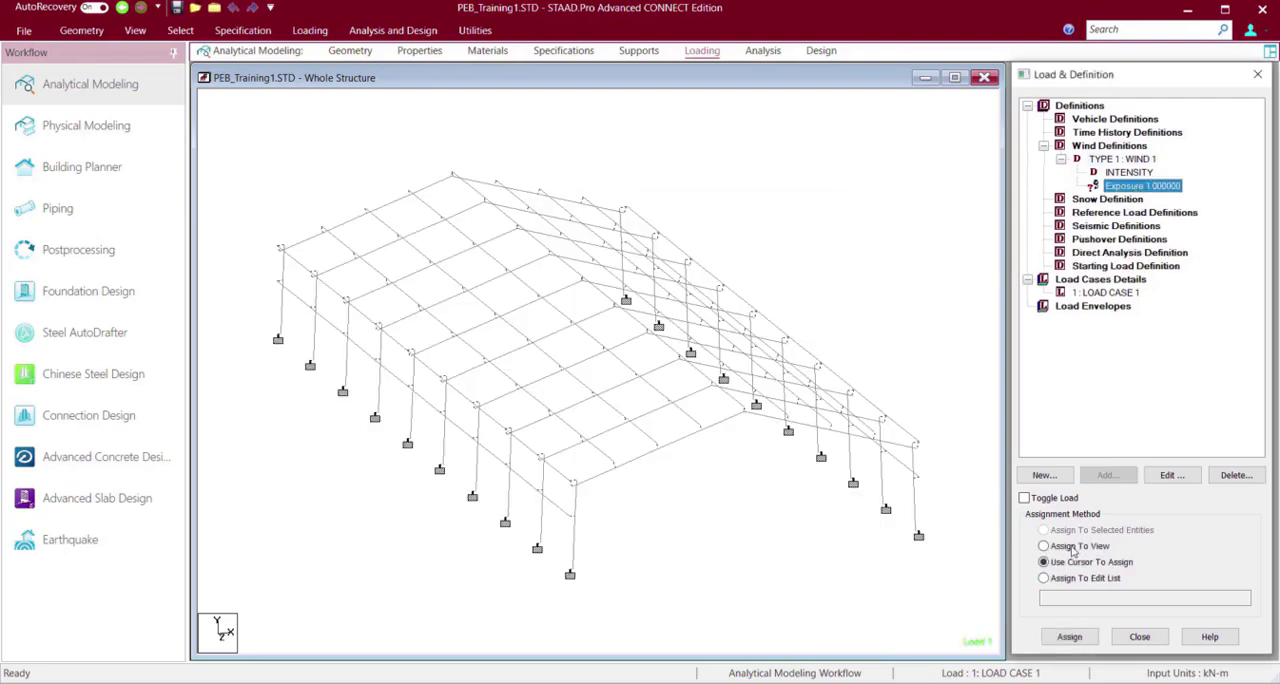
pyautogui.click(1076, 546)
pyautogui.click(1070, 637)
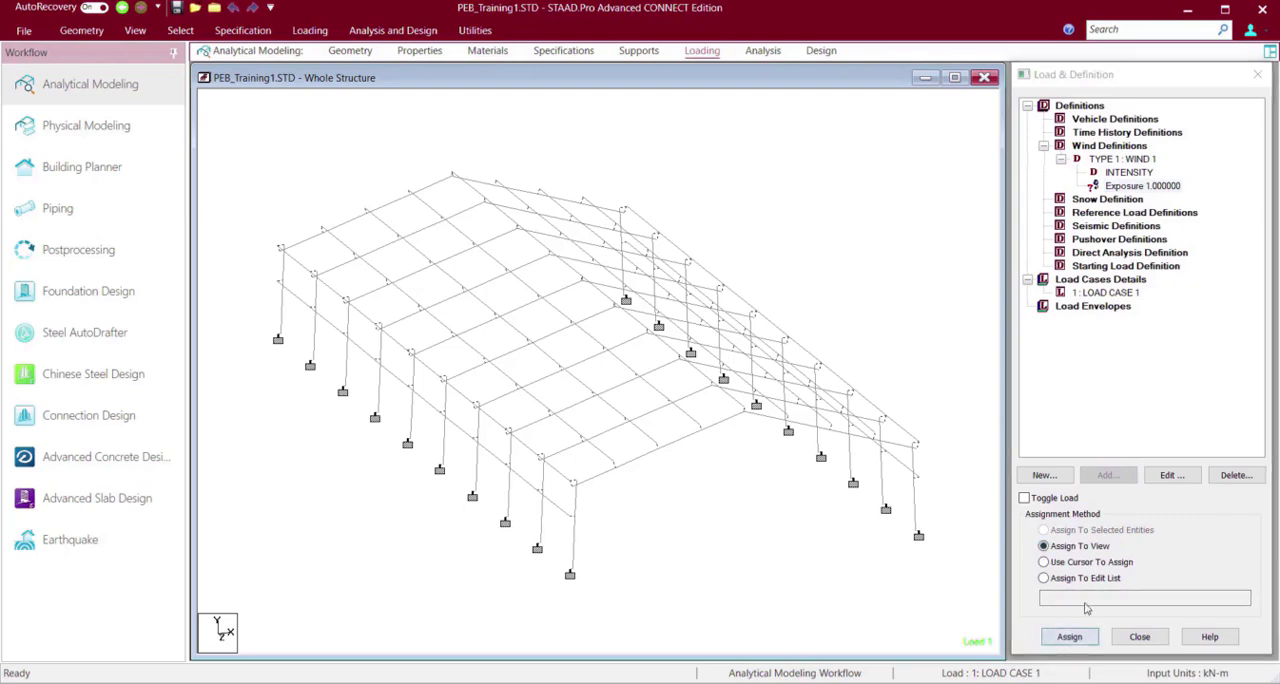
pyautogui.click(1151, 406)
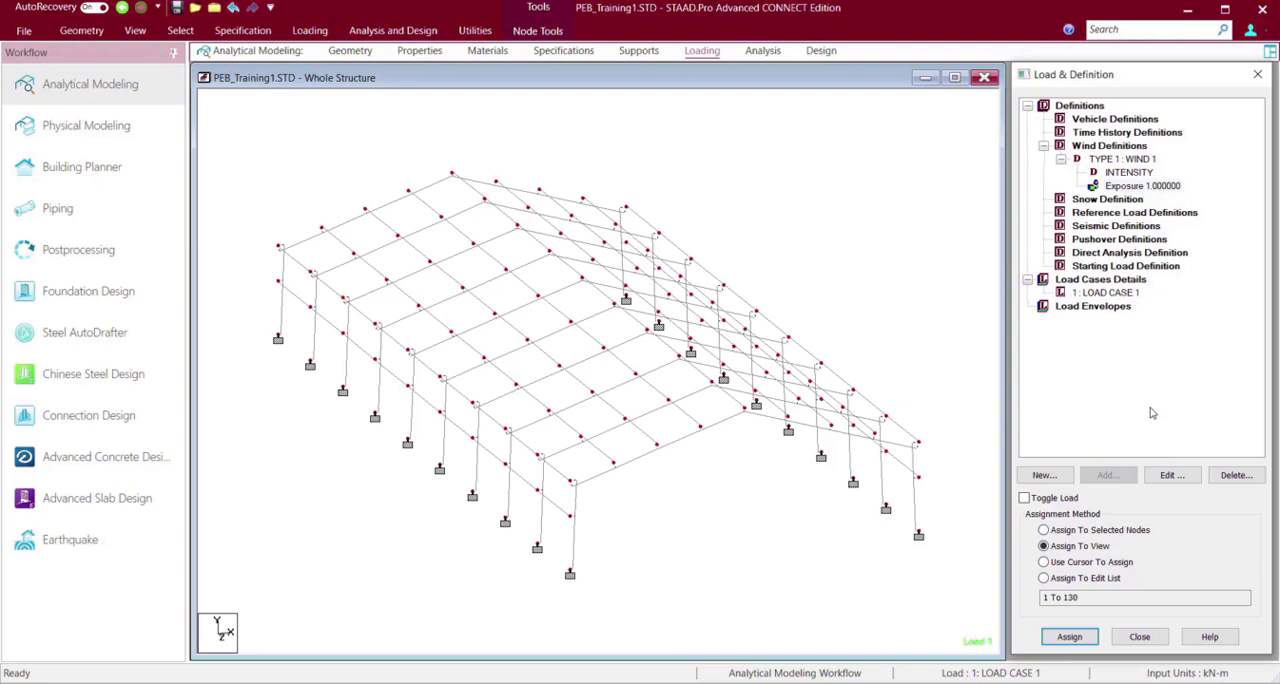
pyautogui.click(782, 197)
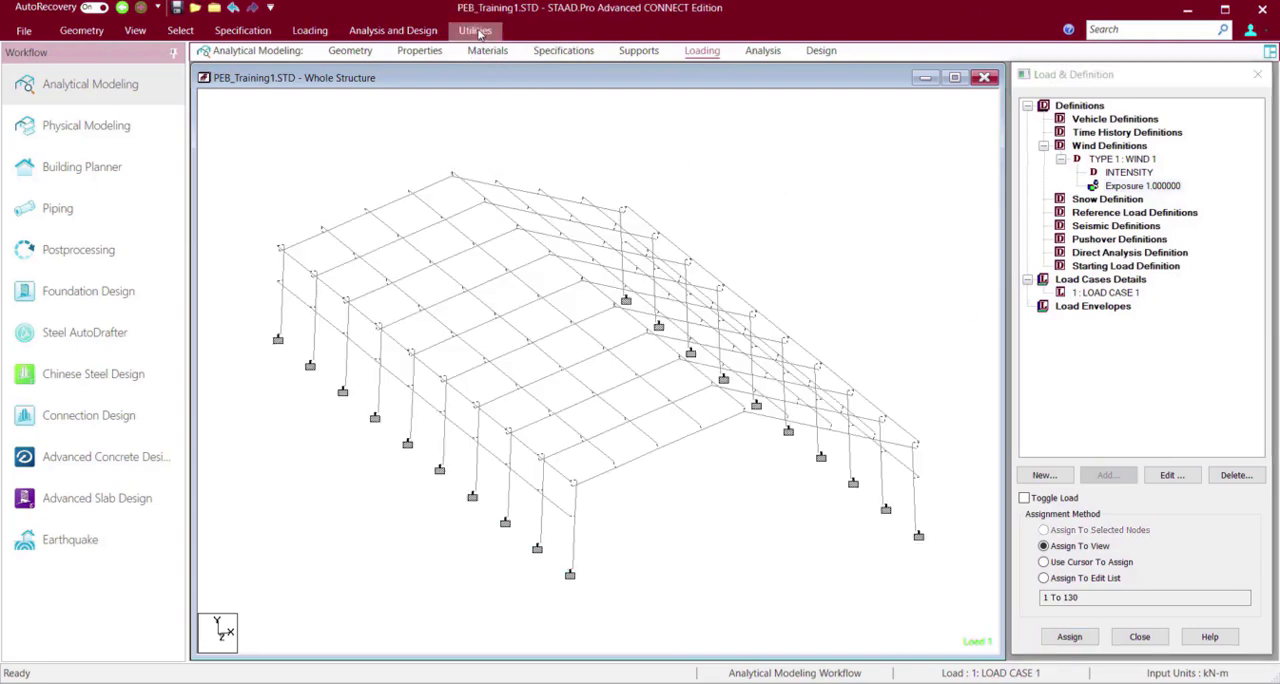
# Keep the command ribbon permanently expanded above the model.
pyautogui.click(475, 30)
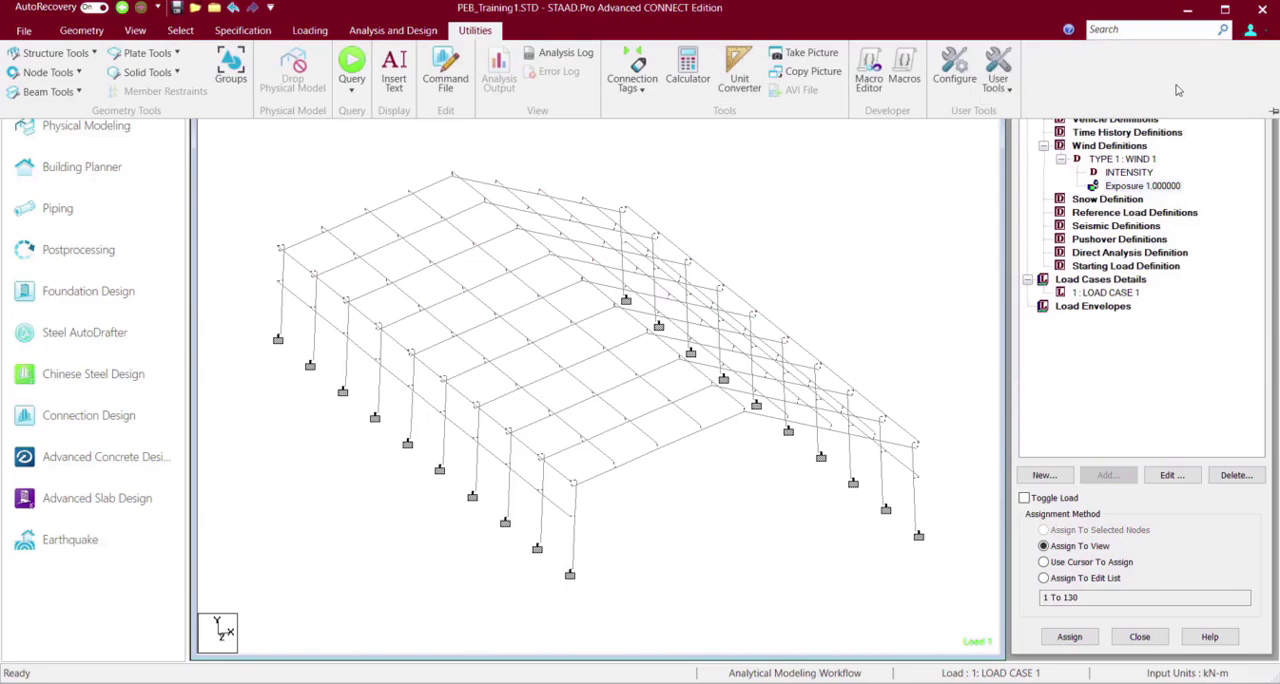
pyautogui.click(1269, 106)
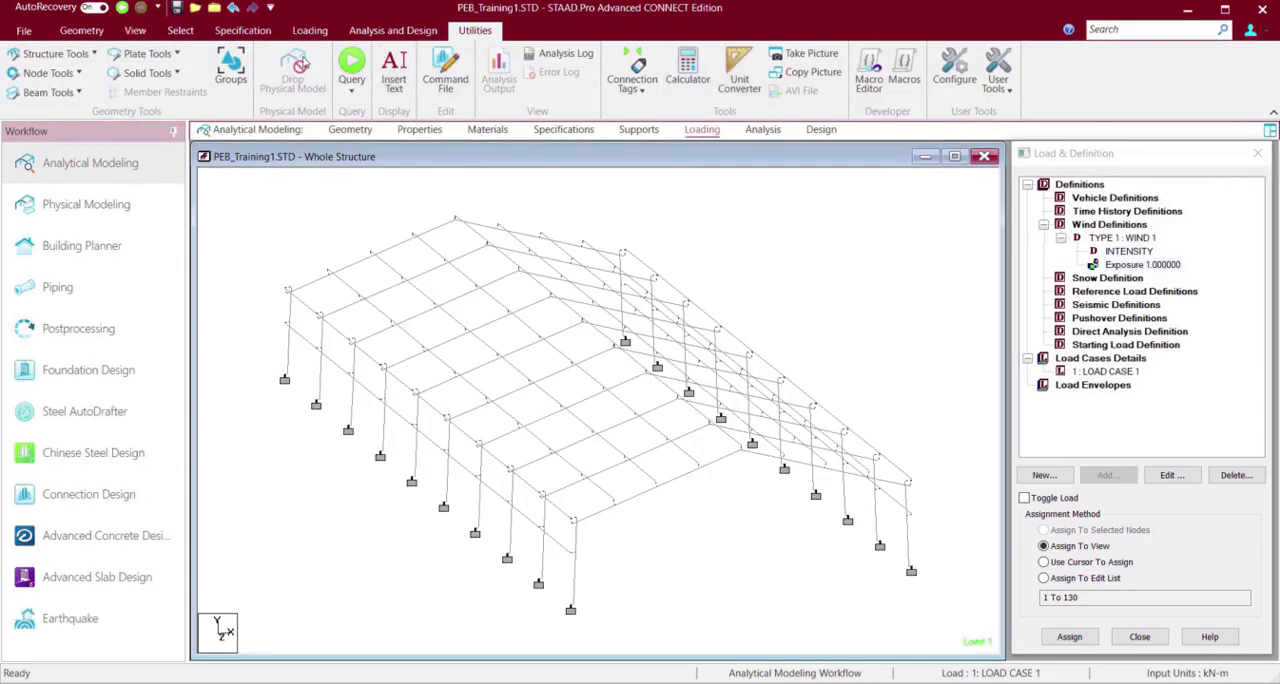
pyautogui.click(99, 32)
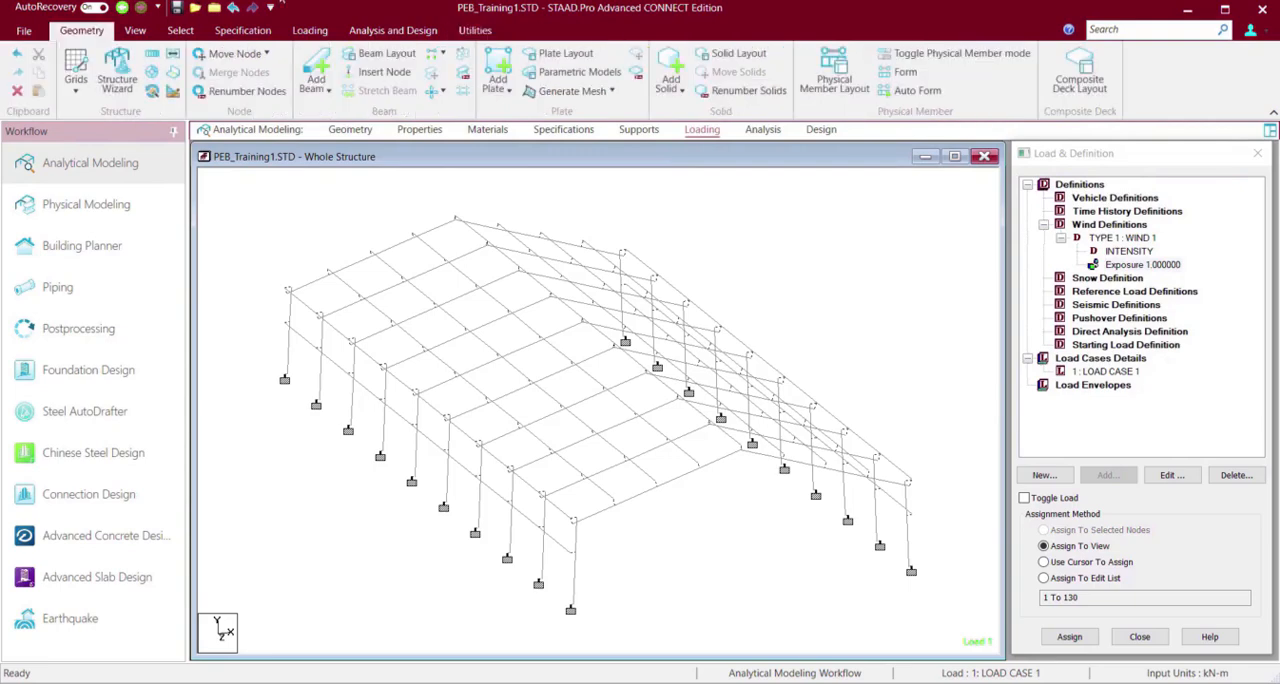
# Create a group of type Floor named Inclined1.
pyautogui.click(475, 30)
pyautogui.click(230, 66)
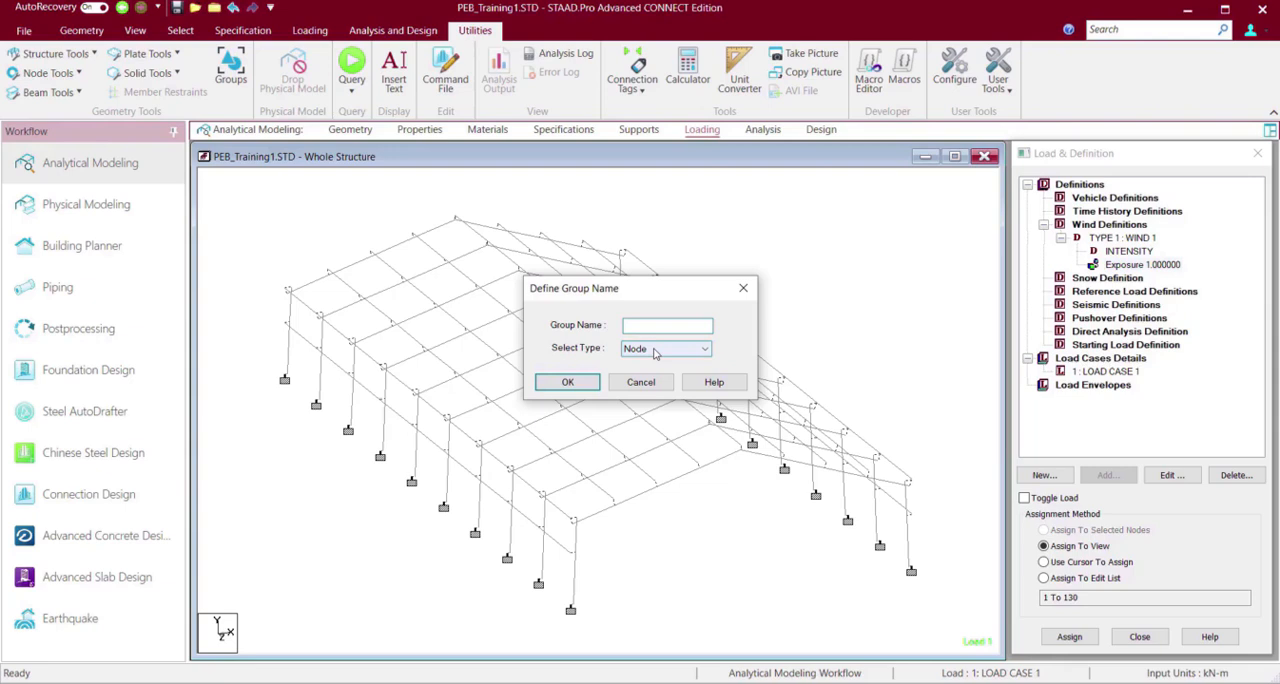
pyautogui.click(655, 349)
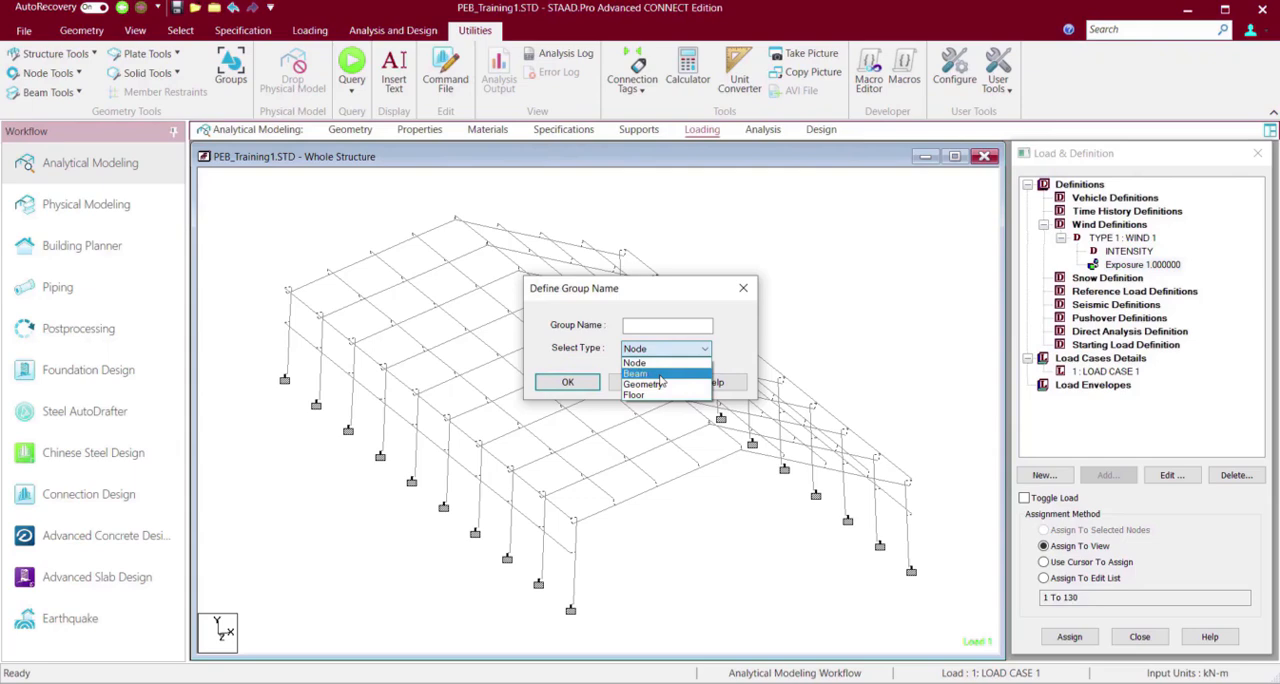
pyautogui.click(665, 396)
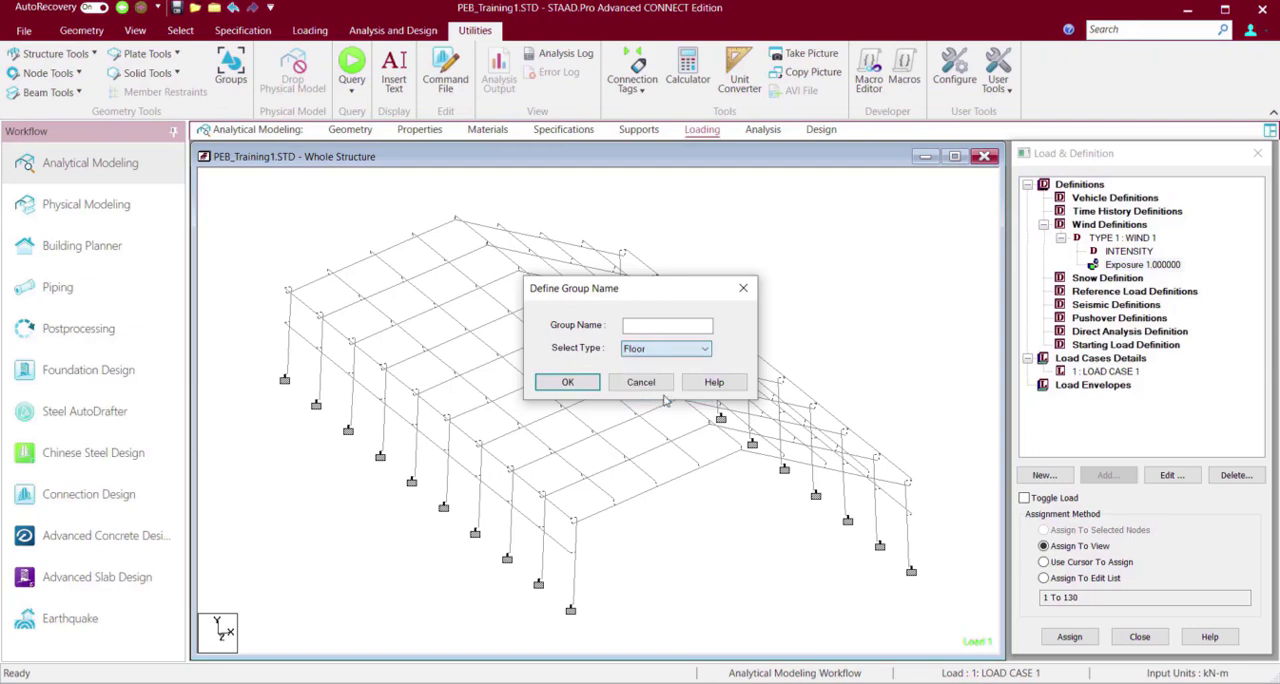
pyautogui.click(647, 330)
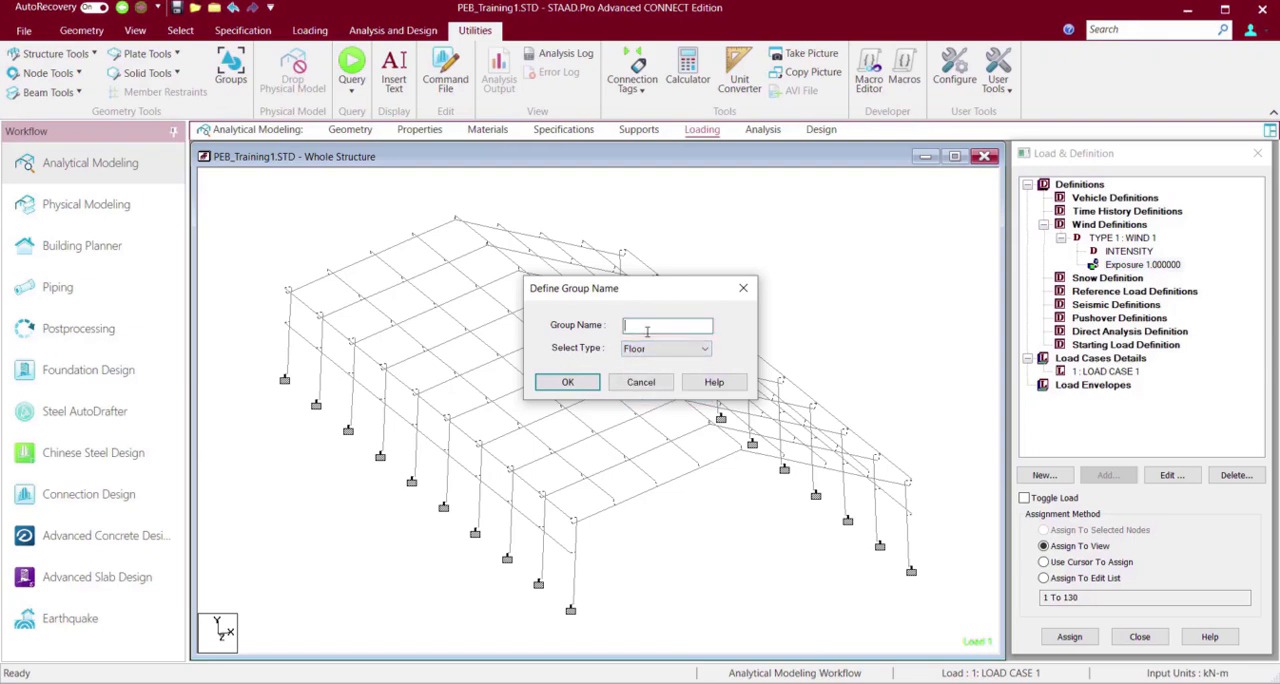
pyautogui.write('Inclined')
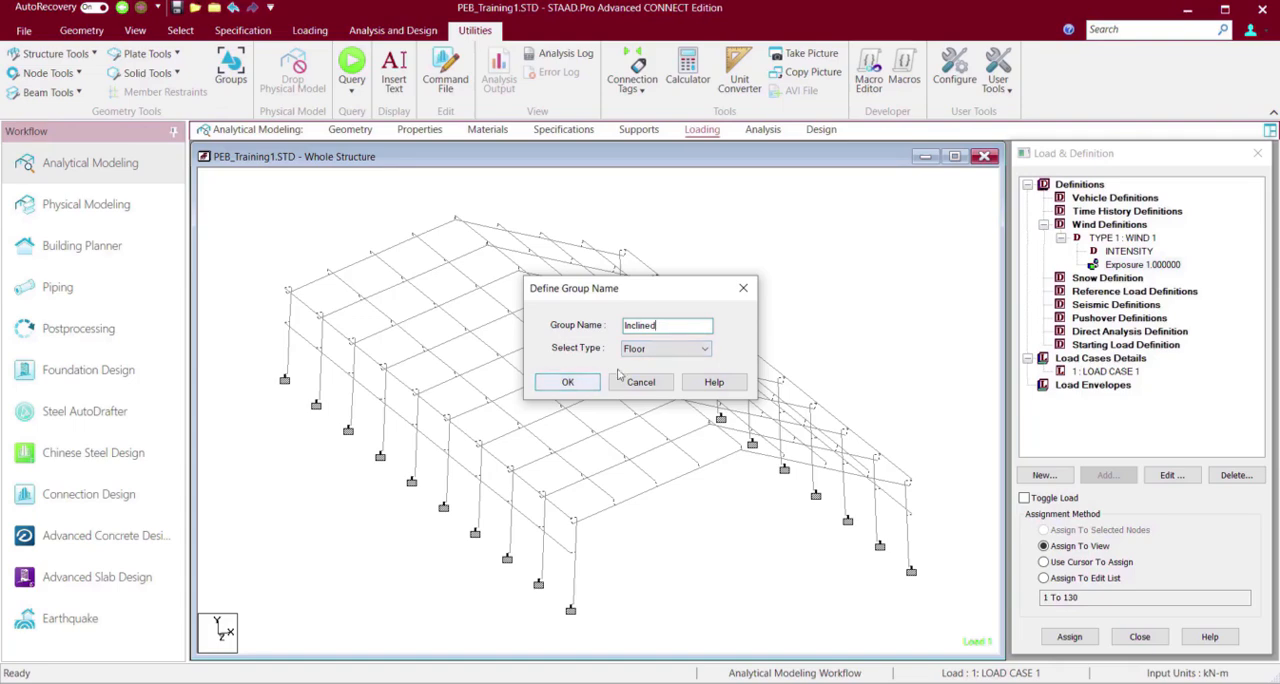
pyautogui.write('1')
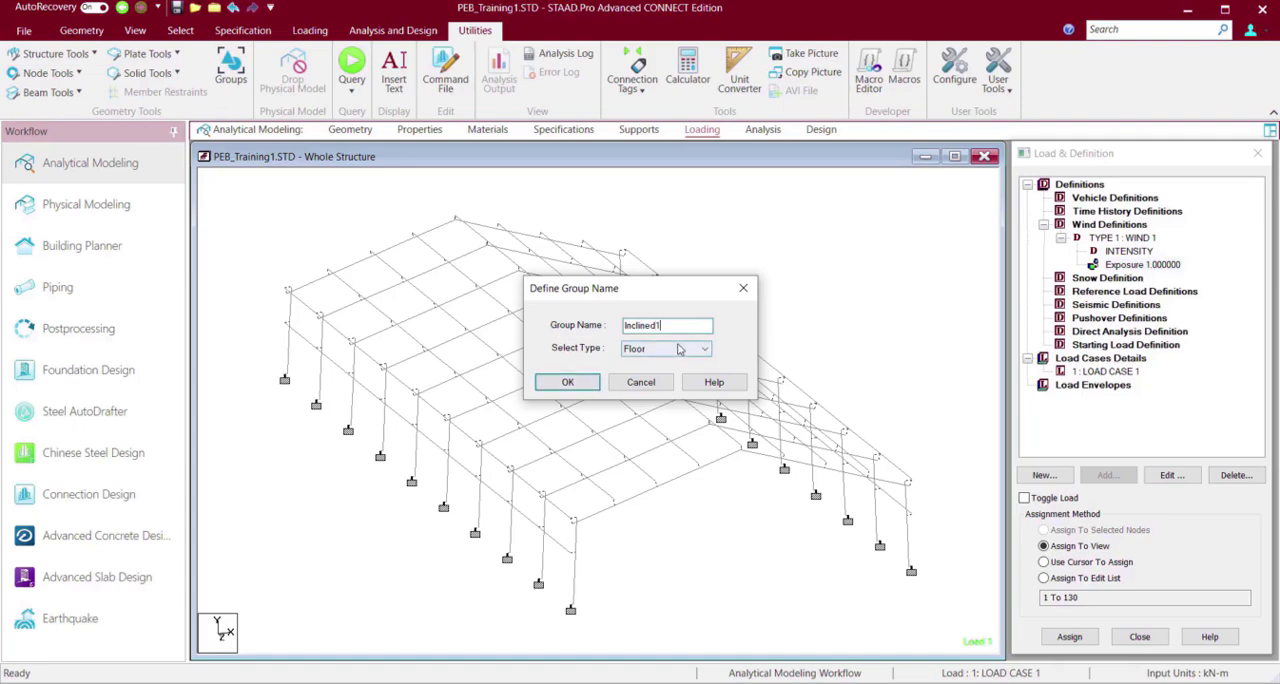
pyautogui.click(588, 384)
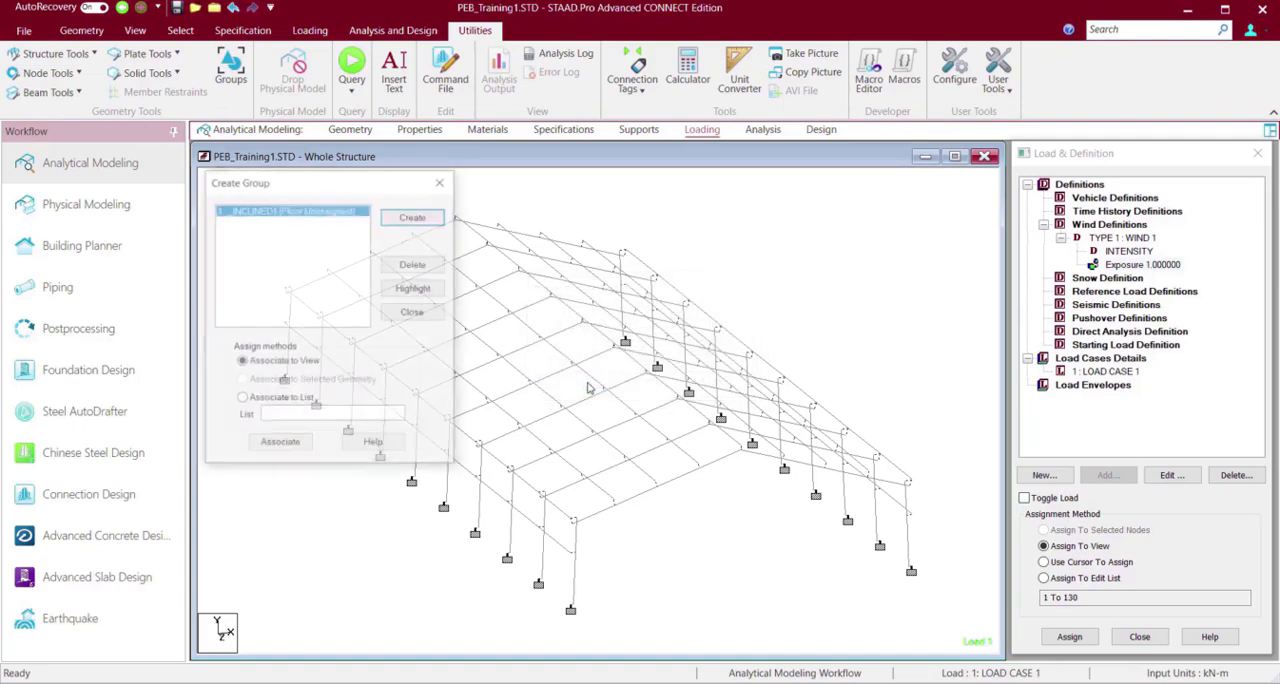
# Create a second group of type Floor named Inclined2.
pyautogui.click(410, 216)
pyautogui.write('Incline')
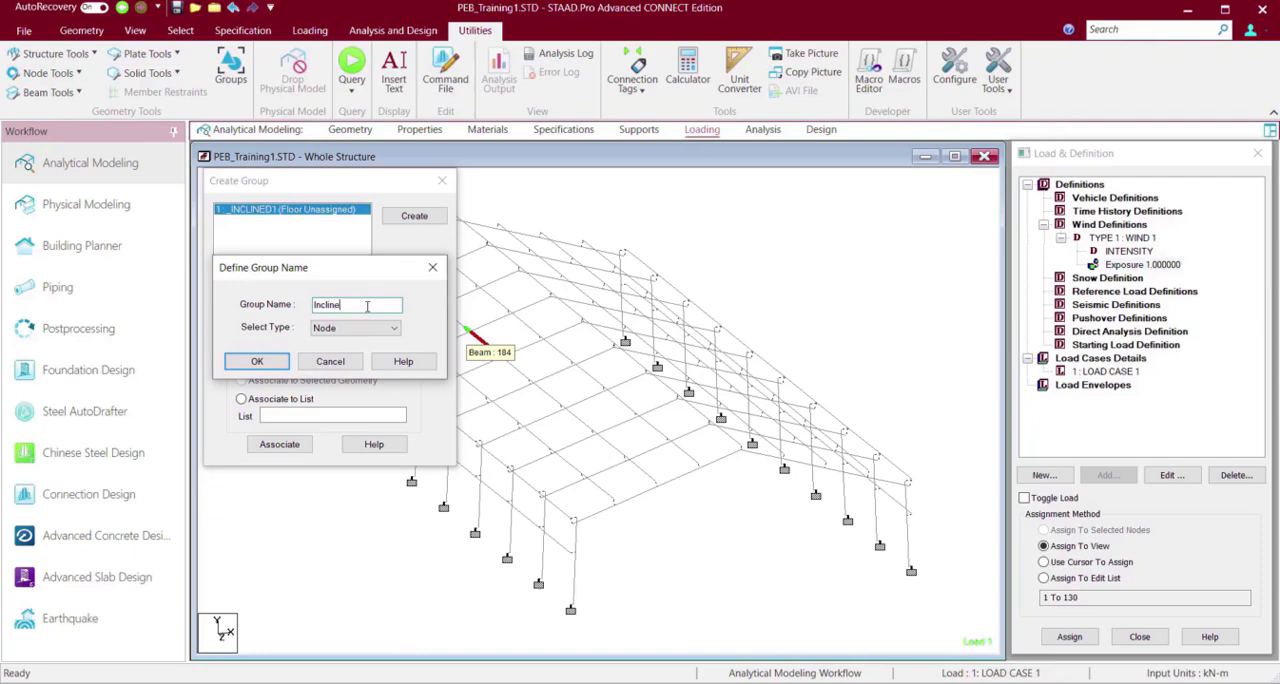
pyautogui.write('d2')
pyautogui.click(366, 328)
pyautogui.click(330, 374)
pyautogui.click(262, 362)
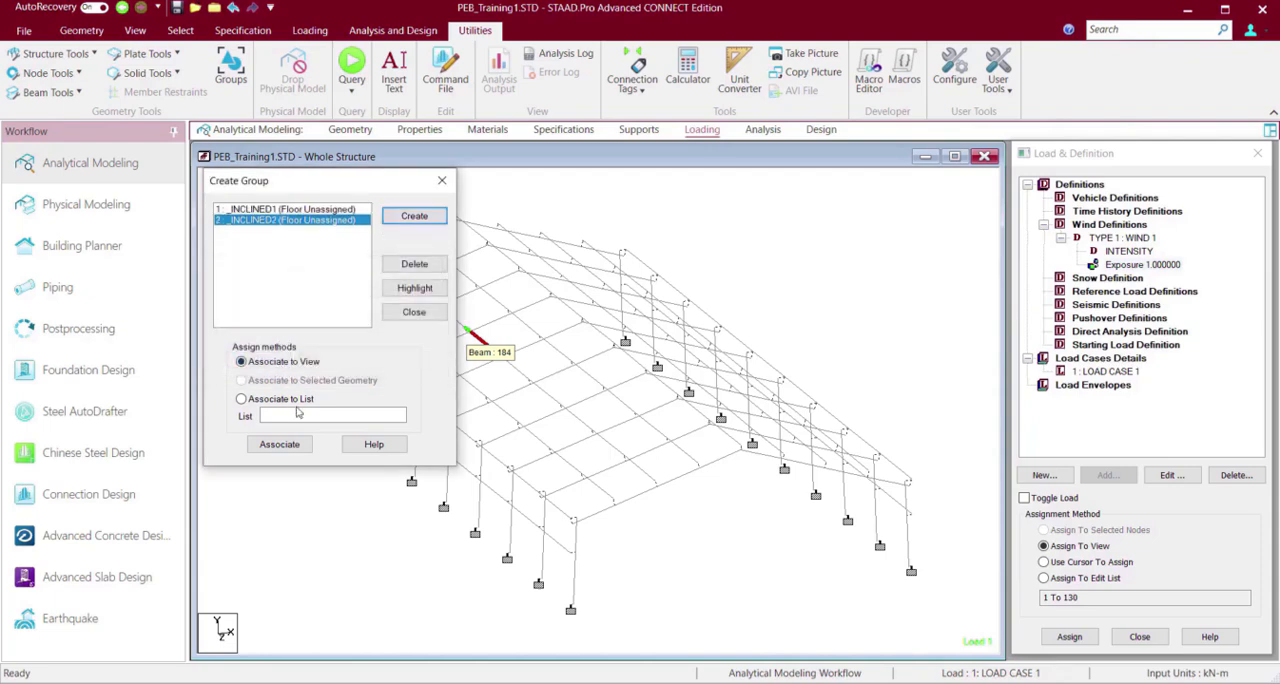
# Select all longitudinal members of the first roof slope, from the ridge line to the eave line, working in a front view.
pyautogui.moveTo(354, 181); pyautogui.dragTo(1227, 373)
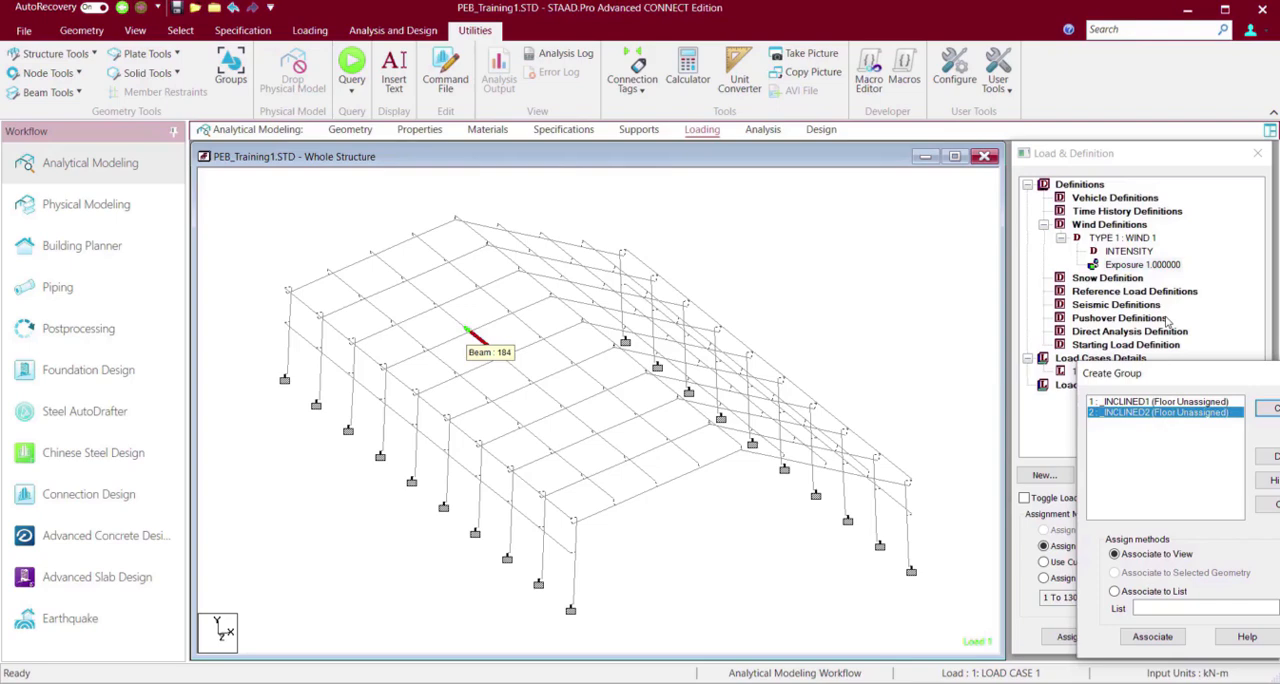
pyautogui.click(820, 239)
pyautogui.press('Left')
pyautogui.press('Left')
pyautogui.press('Left')
pyautogui.press('Left')
pyautogui.press('Left')
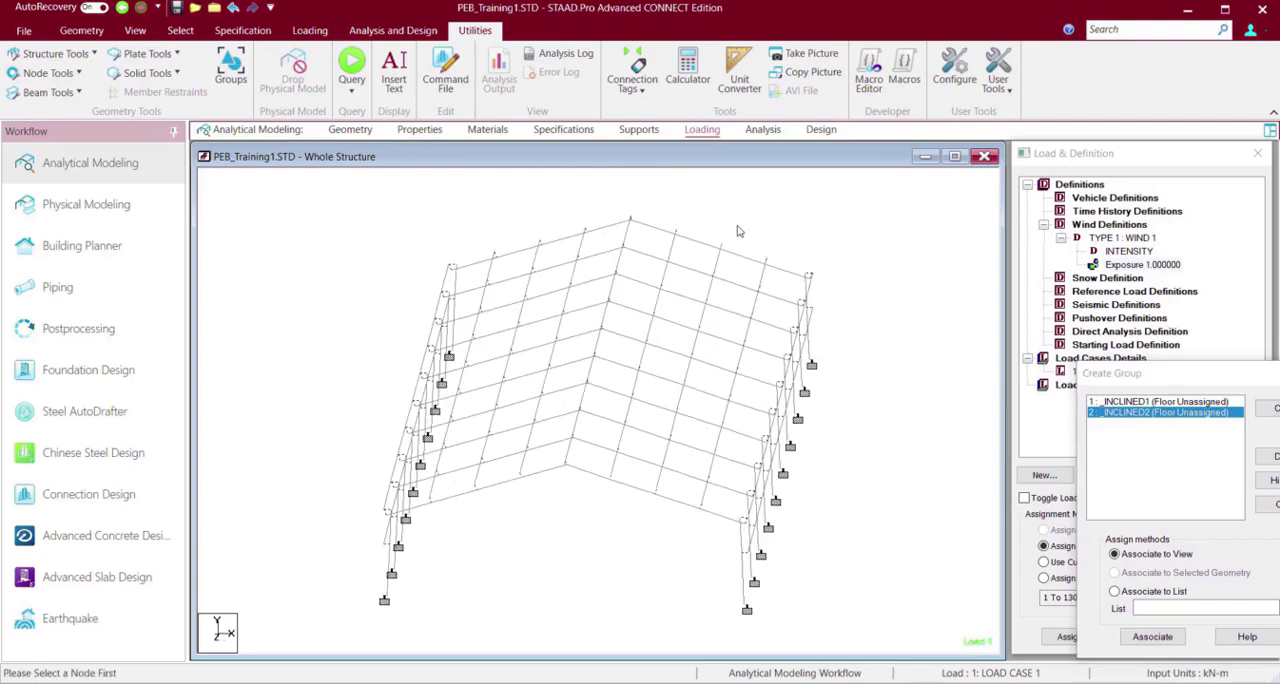
pyautogui.press('Up')
pyautogui.press('Up')
pyautogui.press('Up')
pyautogui.press('Up')
pyautogui.press('Right')
pyautogui.press('Right')
pyautogui.press('Right')
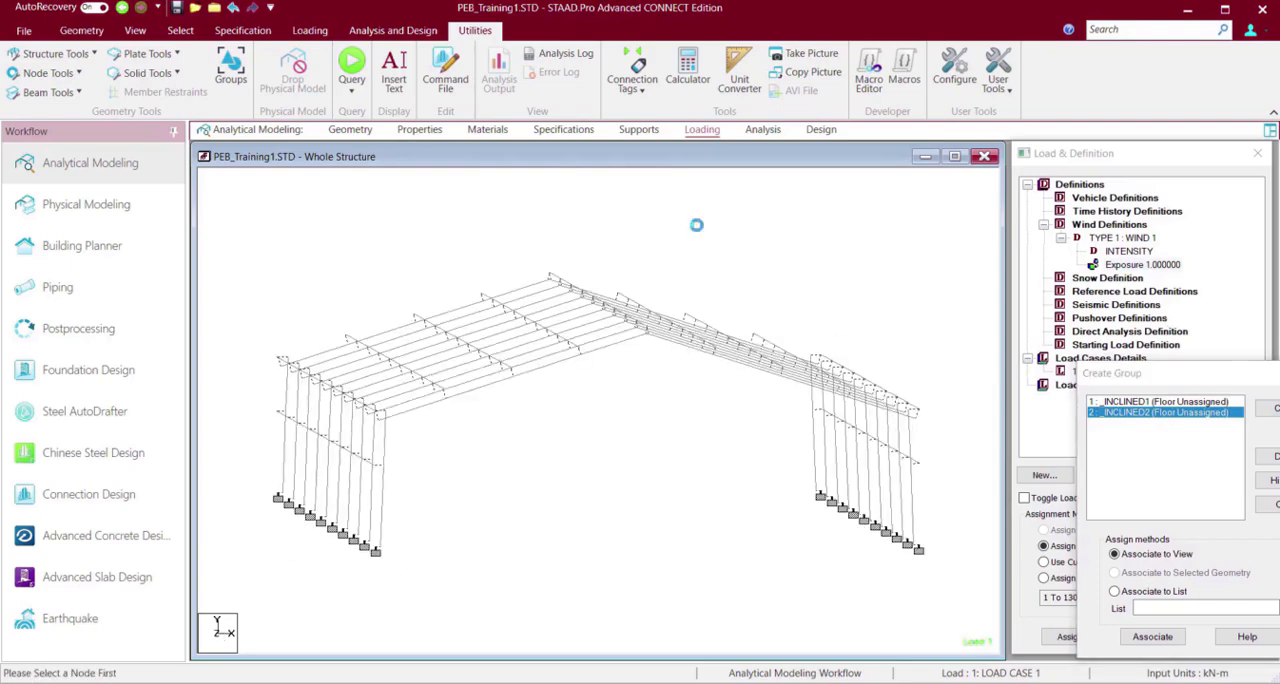
pyautogui.click(135, 30)
pyautogui.click(345, 54)
pyautogui.click(599, 288)
pyautogui.keyDown('ctrl'); pyautogui.click(678, 305); pyautogui.keyUp('ctrl')
pyautogui.keyDown('ctrl'); pyautogui.moveTo(745, 289); pyautogui.dragTo(776, 378); pyautogui.keyUp('ctrl')
pyautogui.keyDown('ctrl'); pyautogui.moveTo(914, 348); pyautogui.dragTo(926, 398); pyautogui.keyUp('ctrl')
# Add every rafter segment of that same roof slope to the selection, frame by frame from one gable end to the other.
pyautogui.press('Up')
pyautogui.press('Up')
pyautogui.press('Left')
pyautogui.press('Left')
pyautogui.press('Left')
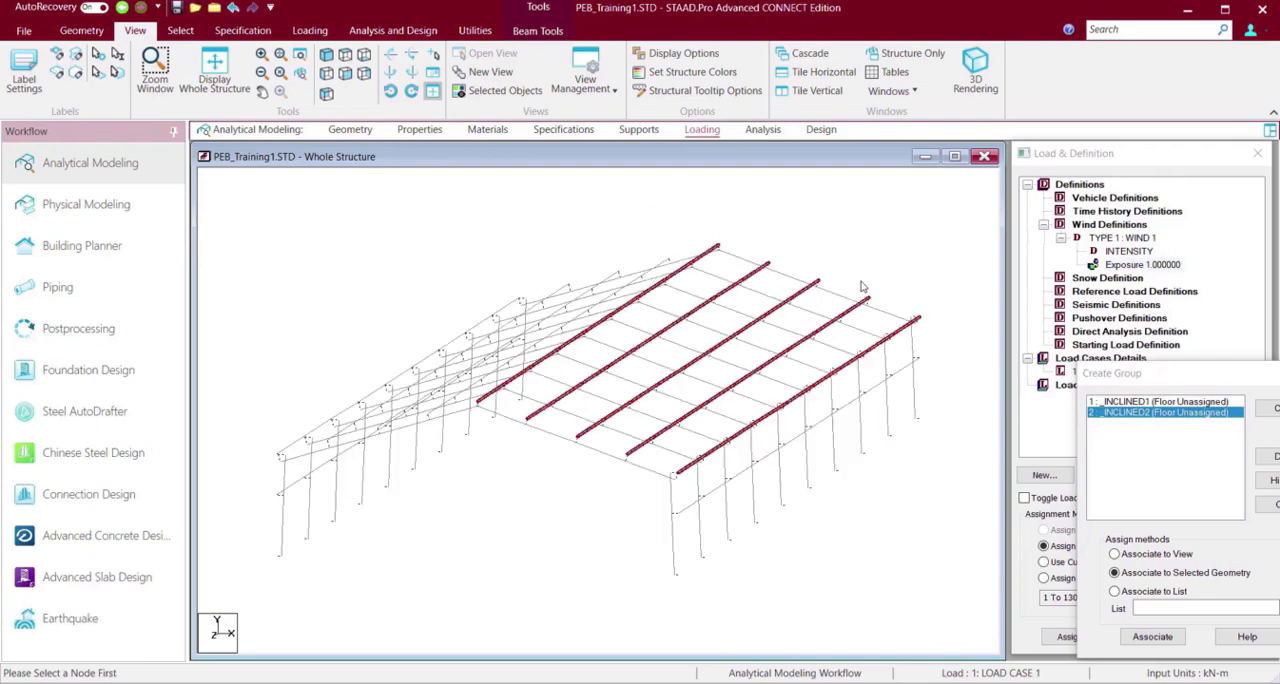
pyautogui.keyDown('ctrl'); pyautogui.click(518, 424); pyautogui.keyUp('ctrl')
pyautogui.keyDown('ctrl'); pyautogui.click(551, 437); pyautogui.keyUp('ctrl')
pyautogui.keyDown('ctrl'); pyautogui.click(605, 452); pyautogui.keyUp('ctrl')
pyautogui.keyDown('ctrl'); pyautogui.click(643, 467); pyautogui.keyUp('ctrl')
pyautogui.keyDown('ctrl'); pyautogui.click(540, 401); pyautogui.keyUp('ctrl')
pyautogui.keyDown('ctrl'); pyautogui.click(570, 412); pyautogui.keyUp('ctrl')
pyautogui.keyDown('ctrl'); pyautogui.click(618, 430); pyautogui.keyUp('ctrl')
pyautogui.keyDown('ctrl'); pyautogui.click(665, 447); pyautogui.keyUp('ctrl')
pyautogui.keyDown('ctrl'); pyautogui.click(553, 378); pyautogui.keyUp('ctrl')
pyautogui.keyDown('ctrl'); pyautogui.click(704, 434); pyautogui.keyUp('ctrl')
pyautogui.keyDown('ctrl'); pyautogui.click(730, 418); pyautogui.keyUp('ctrl')
pyautogui.keyDown('ctrl'); pyautogui.click(580, 361); pyautogui.keyUp('ctrl')
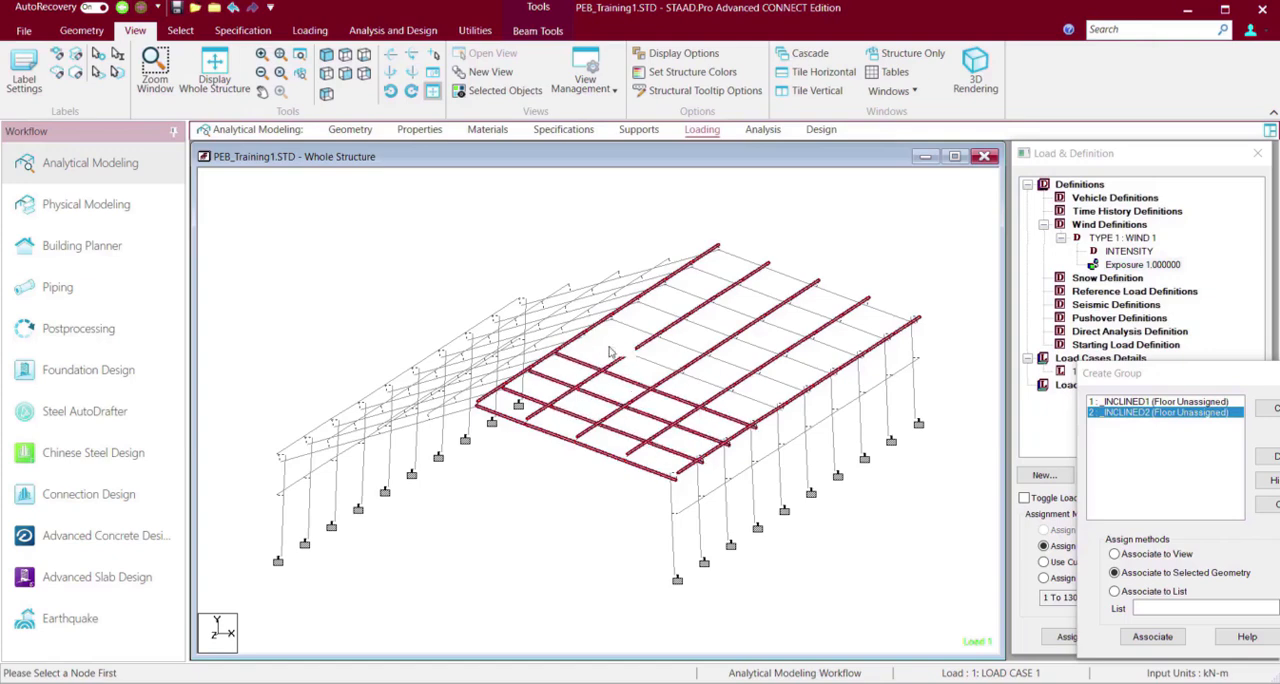
pyautogui.keyDown('ctrl'); pyautogui.click(607, 343); pyautogui.keyUp('ctrl')
pyautogui.keyDown('ctrl'); pyautogui.click(757, 400); pyautogui.keyUp('ctrl')
pyautogui.keyDown('ctrl'); pyautogui.click(784, 383); pyautogui.keyUp('ctrl')
pyautogui.keyDown('ctrl'); pyautogui.click(634, 328); pyautogui.keyUp('ctrl')
pyautogui.keyDown('ctrl'); pyautogui.click(667, 311); pyautogui.keyUp('ctrl')
pyautogui.keyDown('ctrl'); pyautogui.click(711, 328); pyautogui.keyUp('ctrl')
pyautogui.keyDown('ctrl'); pyautogui.click(760, 346); pyautogui.keyUp('ctrl')
pyautogui.keyDown('ctrl'); pyautogui.click(810, 365); pyautogui.keyUp('ctrl')
pyautogui.keyDown('ctrl'); pyautogui.click(831, 345); pyautogui.keyUp('ctrl')
pyautogui.keyDown('ctrl'); pyautogui.click(787, 329); pyautogui.keyUp('ctrl')
pyautogui.keyDown('ctrl'); pyautogui.click(738, 311); pyautogui.keyUp('ctrl')
pyautogui.keyDown('ctrl'); pyautogui.click(688, 292); pyautogui.keyUp('ctrl')
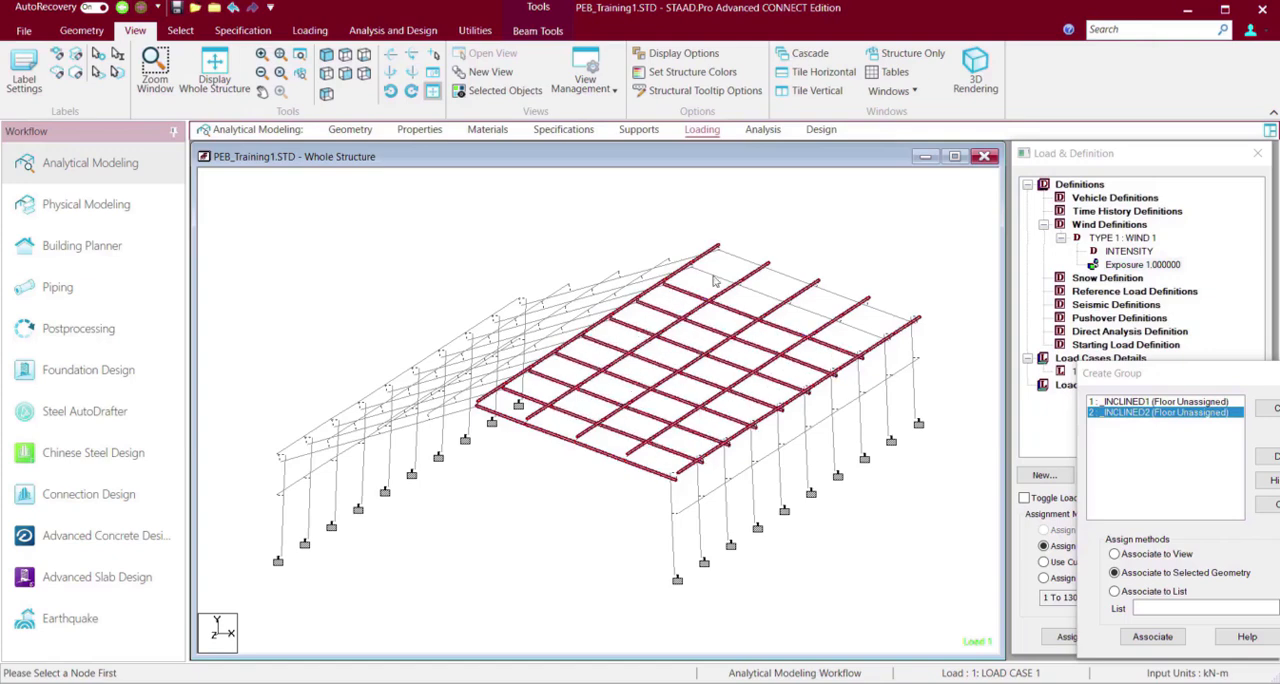
pyautogui.keyDown('ctrl'); pyautogui.click(740, 258); pyautogui.keyUp('ctrl')
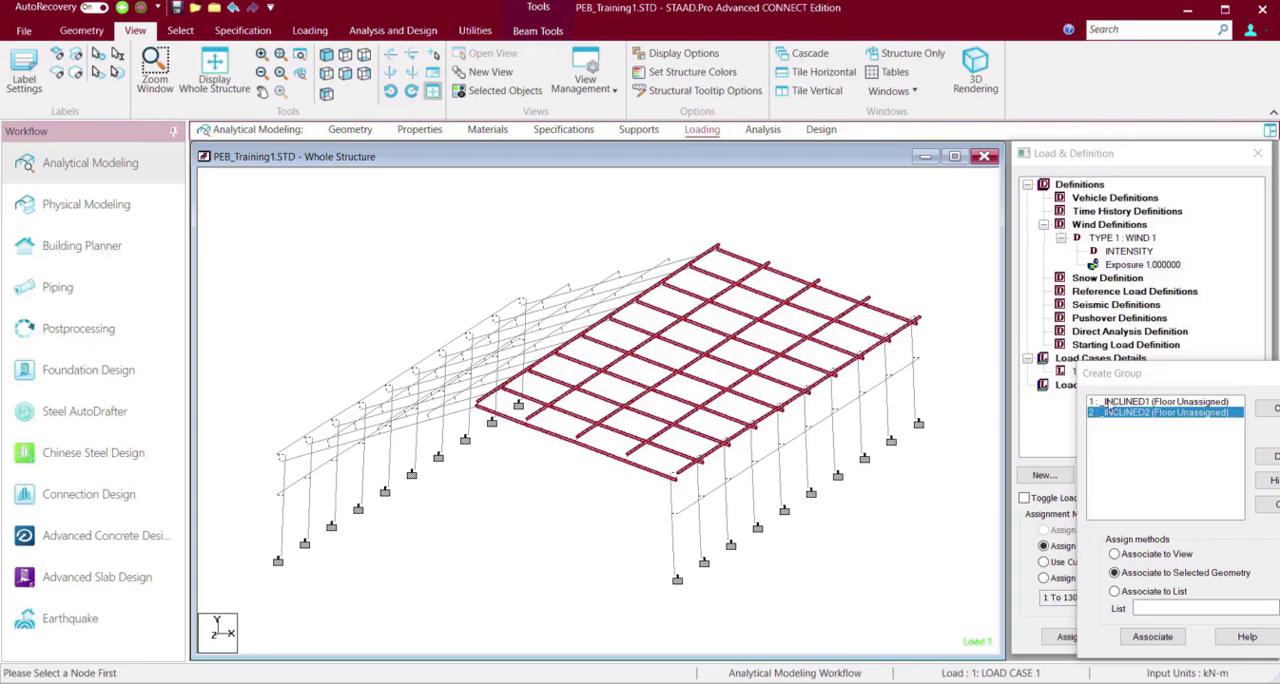
# Associate the selected roof-slope geometry with the Inclined1 floor group and clear the selection.
pyautogui.click(1110, 402)
pyautogui.moveTo(1112, 378); pyautogui.dragTo(974, 214)
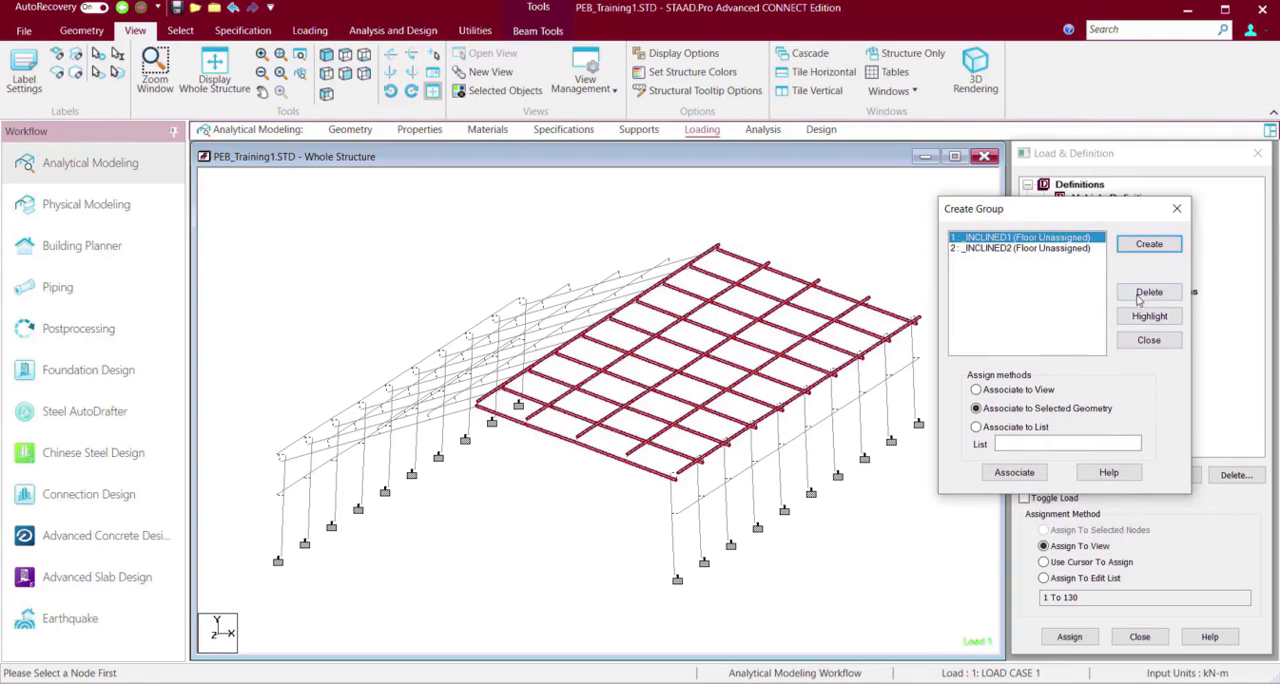
pyautogui.click(1167, 249)
pyautogui.click(1018, 475)
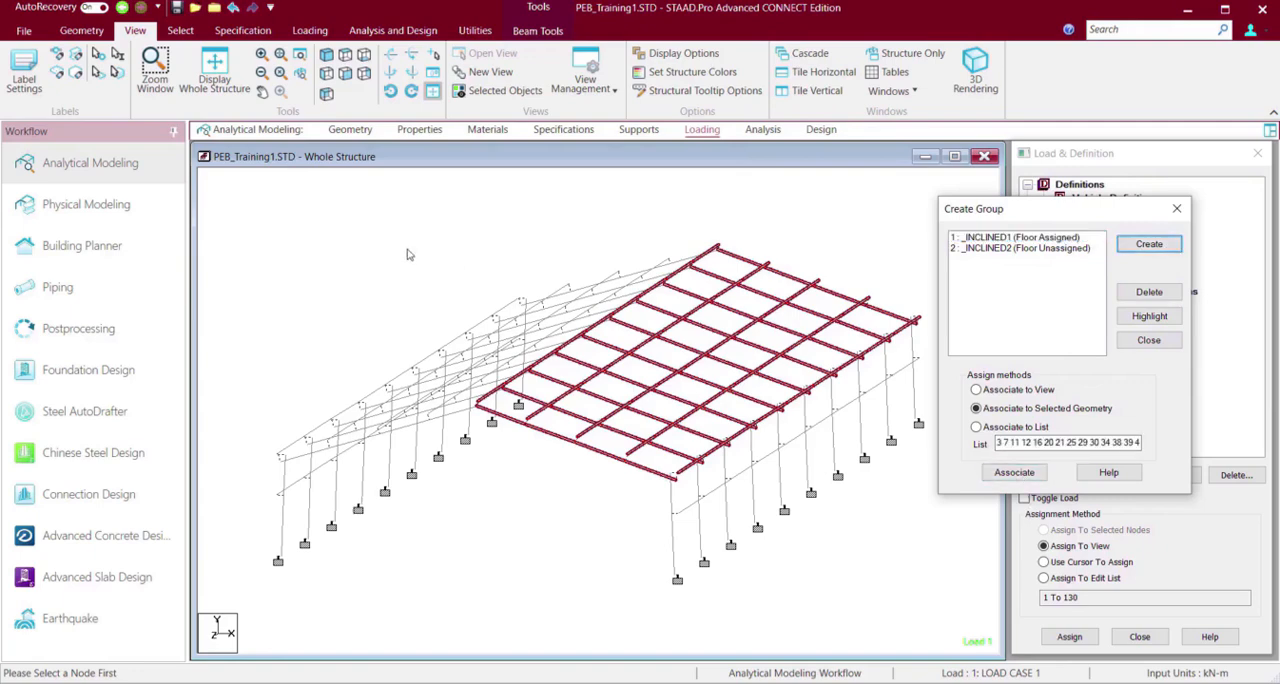
pyautogui.click(278, 242)
# Select all longitudinal members of the opposite roof slope, from the eave line up to the ridge line, in a front view.
pyautogui.press('Right')
pyautogui.press('Right')
pyautogui.press('Right')
pyautogui.press('Right')
pyautogui.press('Right')
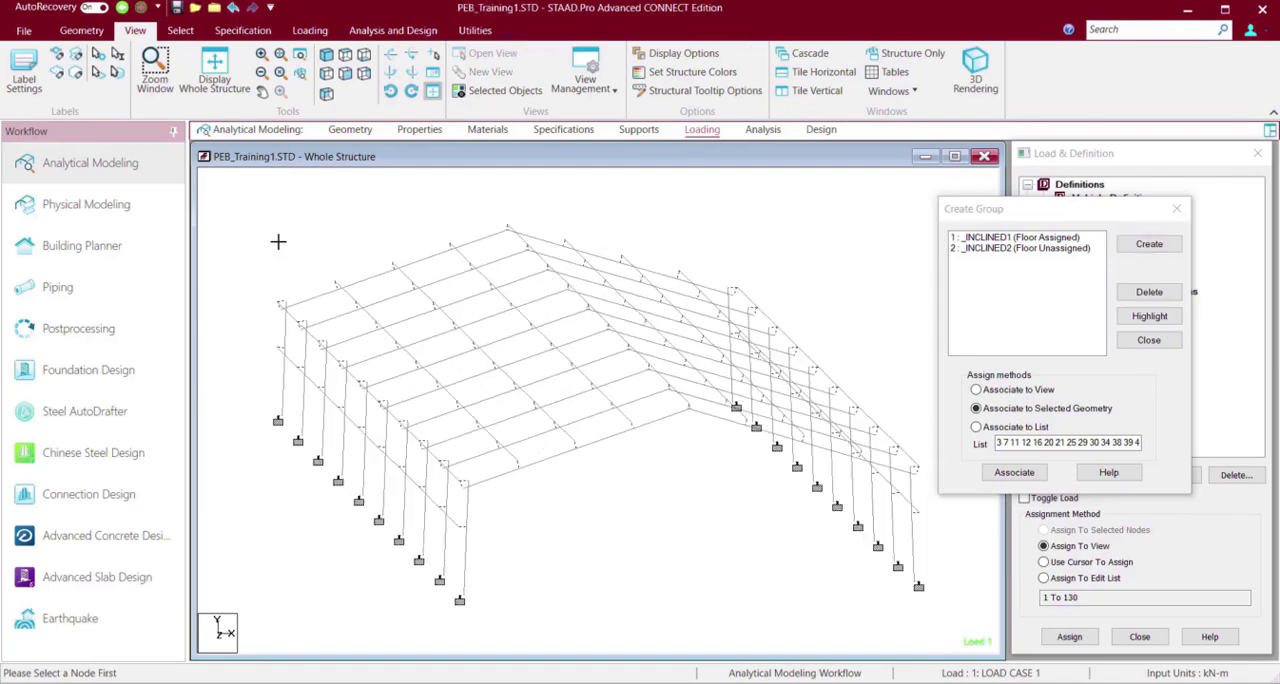
pyautogui.press('Right')
pyautogui.press('Right')
pyautogui.press('Right')
pyautogui.press('Right')
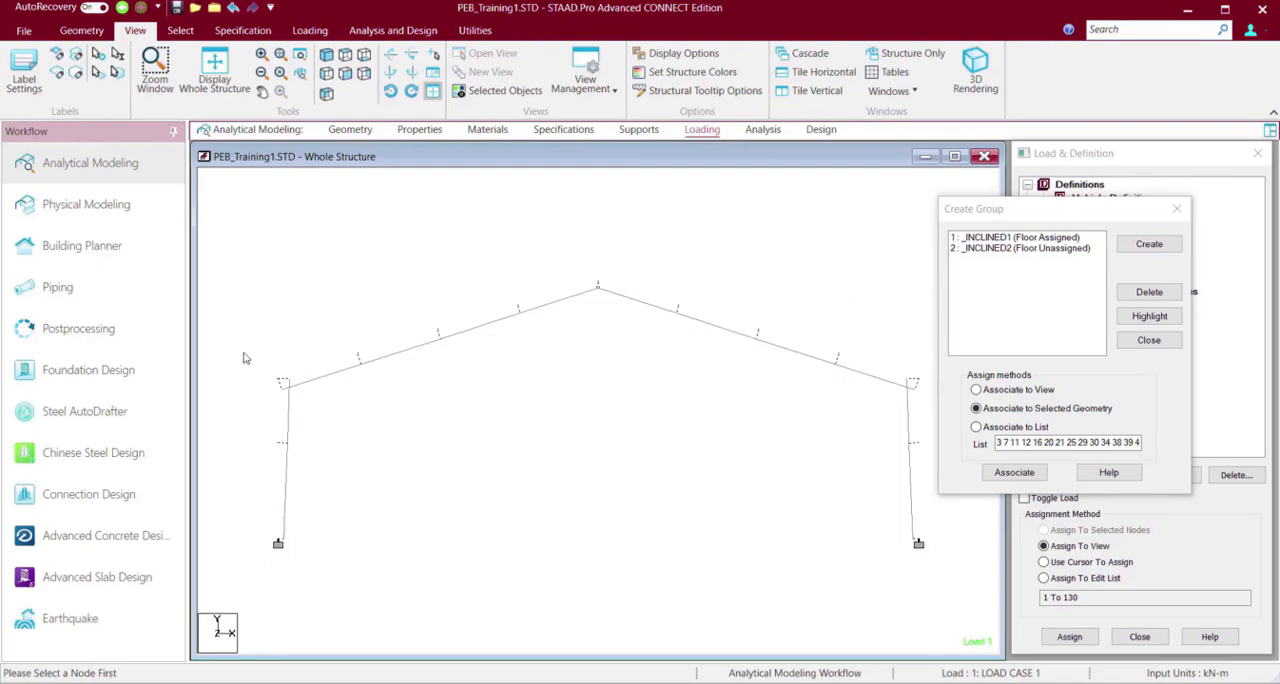
pyautogui.moveTo(243, 358); pyautogui.dragTo(286, 390)
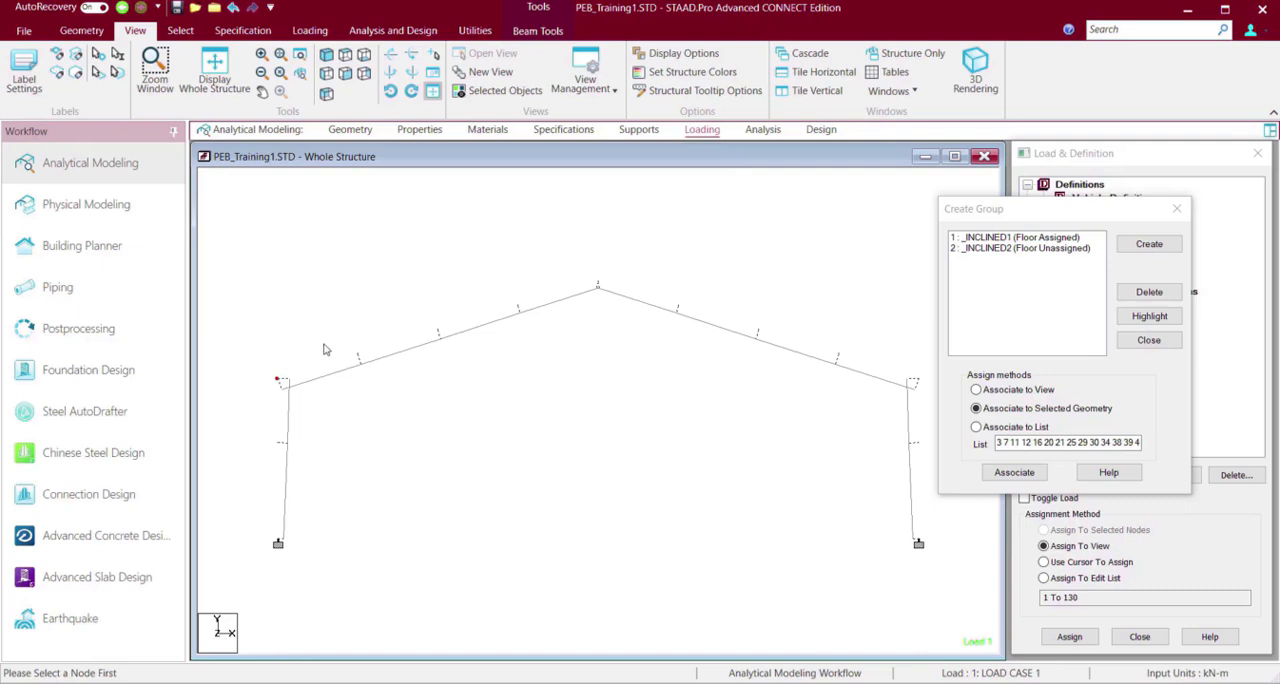
pyautogui.keyDown('ctrl'); pyautogui.moveTo(339, 341); pyautogui.dragTo(370, 366); pyautogui.keyUp('ctrl')
pyautogui.keyDown('ctrl'); pyautogui.moveTo(424, 293); pyautogui.dragTo(448, 344); pyautogui.keyUp('ctrl')
pyautogui.click(510, 316)
pyautogui.click(598, 285)
# Add all rafter segments of the opposite roof slope to the selection, covering every frame along the building.
pyautogui.press('Left')
pyautogui.press('Left')
pyautogui.press('Left')
pyautogui.press('Left')
pyautogui.press('Left')
pyautogui.press('Left')
pyautogui.press('Down')
pyautogui.press('Down')
pyautogui.press('Down')
pyautogui.press('Down')
pyautogui.press('Right')
pyautogui.press('Right')
pyautogui.press('Right')
pyautogui.press('Right')
pyautogui.press('Right')
pyautogui.press('Right')
pyautogui.press('Right')
pyautogui.press('Right')
pyautogui.press('Down')
pyautogui.press('Down')
pyautogui.keyDown('ctrl'); pyautogui.click(388, 277); pyautogui.keyUp('ctrl')
pyautogui.keyDown('ctrl'); pyautogui.click(438, 261); pyautogui.keyUp('ctrl')
pyautogui.keyDown('ctrl'); pyautogui.click(487, 244); pyautogui.keyUp('ctrl')
pyautogui.keyDown('ctrl'); pyautogui.click(537, 229); pyautogui.keyUp('ctrl')
pyautogui.keyDown('ctrl'); pyautogui.click(546, 255); pyautogui.keyUp('ctrl')
pyautogui.keyDown('ctrl'); pyautogui.click(496, 270); pyautogui.keyUp('ctrl')
pyautogui.keyDown('ctrl'); pyautogui.click(454, 284); pyautogui.keyUp('ctrl')
pyautogui.keyDown('ctrl'); pyautogui.click(399, 302); pyautogui.keyUp('ctrl')
pyautogui.keyDown('ctrl'); pyautogui.click(407, 328); pyautogui.keyUp('ctrl')
pyautogui.keyDown('ctrl'); pyautogui.click(453, 313); pyautogui.keyUp('ctrl')
pyautogui.keyDown('ctrl'); pyautogui.click(504, 296); pyautogui.keyUp('ctrl')
pyautogui.keyDown('ctrl'); pyautogui.click(554, 280); pyautogui.keyUp('ctrl')
pyautogui.keyDown('ctrl'); pyautogui.click(563, 305); pyautogui.keyUp('ctrl')
pyautogui.keyDown('ctrl'); pyautogui.click(513, 321); pyautogui.keyUp('ctrl')
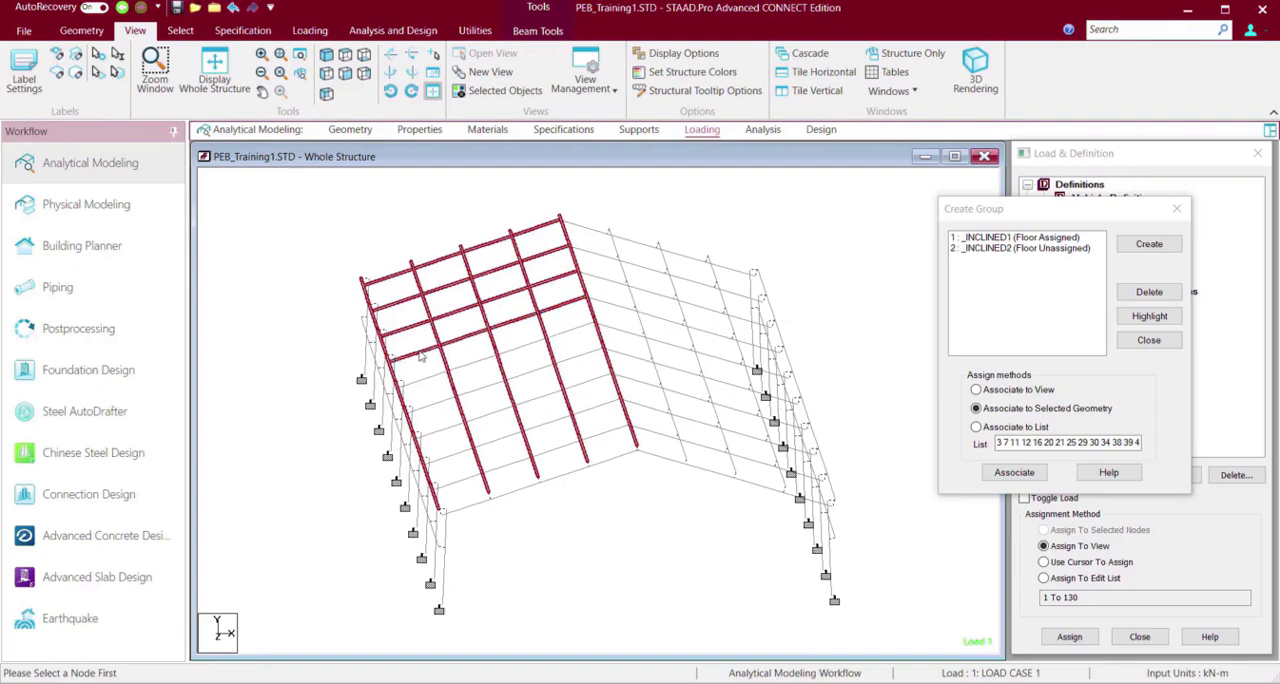
pyautogui.keyDown('ctrl'); pyautogui.click(571, 331); pyautogui.keyUp('ctrl')
pyautogui.keyDown('ctrl'); pyautogui.click(580, 358); pyautogui.keyUp('ctrl')
pyautogui.keyDown('ctrl'); pyautogui.click(532, 368); pyautogui.keyUp('ctrl')
pyautogui.keyDown('ctrl'); pyautogui.click(481, 389); pyautogui.keyUp('ctrl')
pyautogui.keyDown('ctrl'); pyautogui.click(441, 431); pyautogui.keyUp('ctrl')
pyautogui.keyDown('ctrl'); pyautogui.click(490, 414); pyautogui.keyUp('ctrl')
pyautogui.keyDown('ctrl'); pyautogui.click(538, 400); pyautogui.keyUp('ctrl')
pyautogui.keyDown('ctrl'); pyautogui.click(588, 381); pyautogui.keyUp('ctrl')
pyautogui.keyDown('ctrl'); pyautogui.click(597, 408); pyautogui.keyUp('ctrl')
pyautogui.keyDown('ctrl'); pyautogui.click(543, 424); pyautogui.keyUp('ctrl')
pyautogui.keyDown('ctrl'); pyautogui.click(497, 439); pyautogui.keyUp('ctrl')
pyautogui.keyDown('ctrl'); pyautogui.click(450, 454); pyautogui.keyUp('ctrl')
pyautogui.keyDown('ctrl'); pyautogui.click(460, 479); pyautogui.keyUp('ctrl')
pyautogui.keyDown('ctrl'); pyautogui.click(507, 465); pyautogui.keyUp('ctrl')
pyautogui.keyDown('ctrl'); pyautogui.click(557, 449); pyautogui.keyUp('ctrl')
pyautogui.keyDown('ctrl'); pyautogui.click(606, 434); pyautogui.keyUp('ctrl')
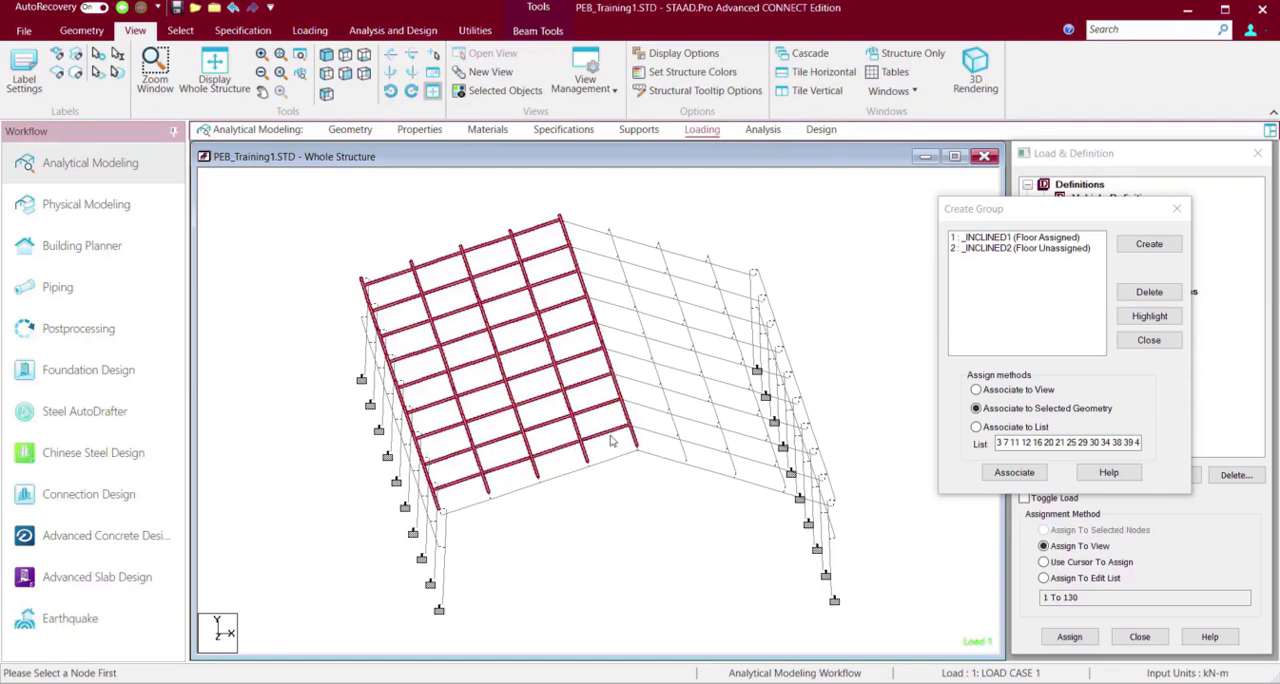
pyautogui.keyDown('ctrl'); pyautogui.click(459, 510); pyautogui.keyUp('ctrl')
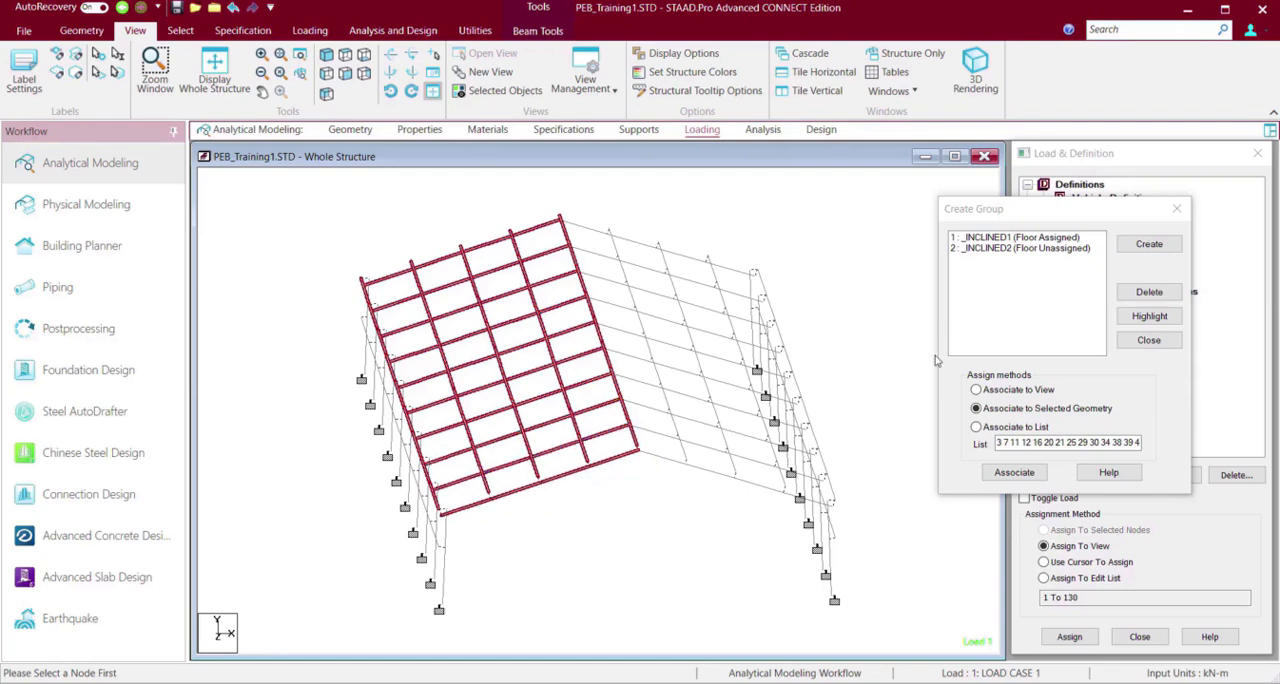
# Associate the selected geometry with the Inclined2 floor group, finish group creation and clear the selection.
pyautogui.click(997, 249)
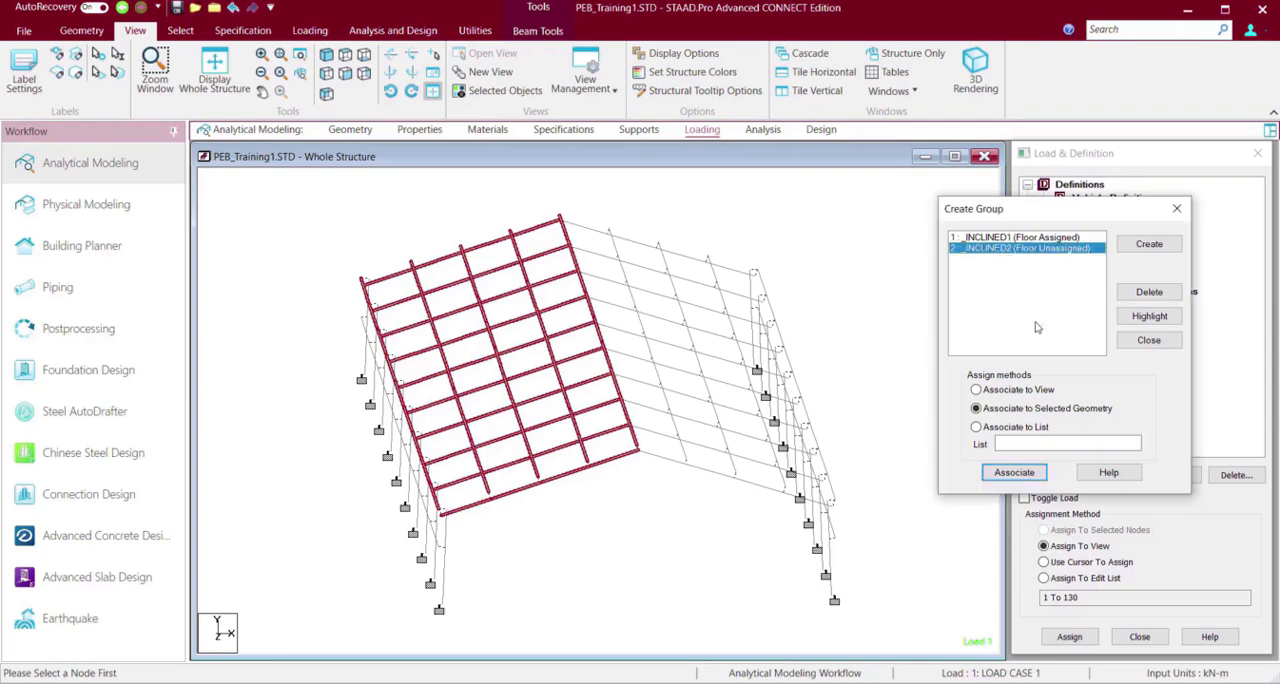
pyautogui.click(1014, 472)
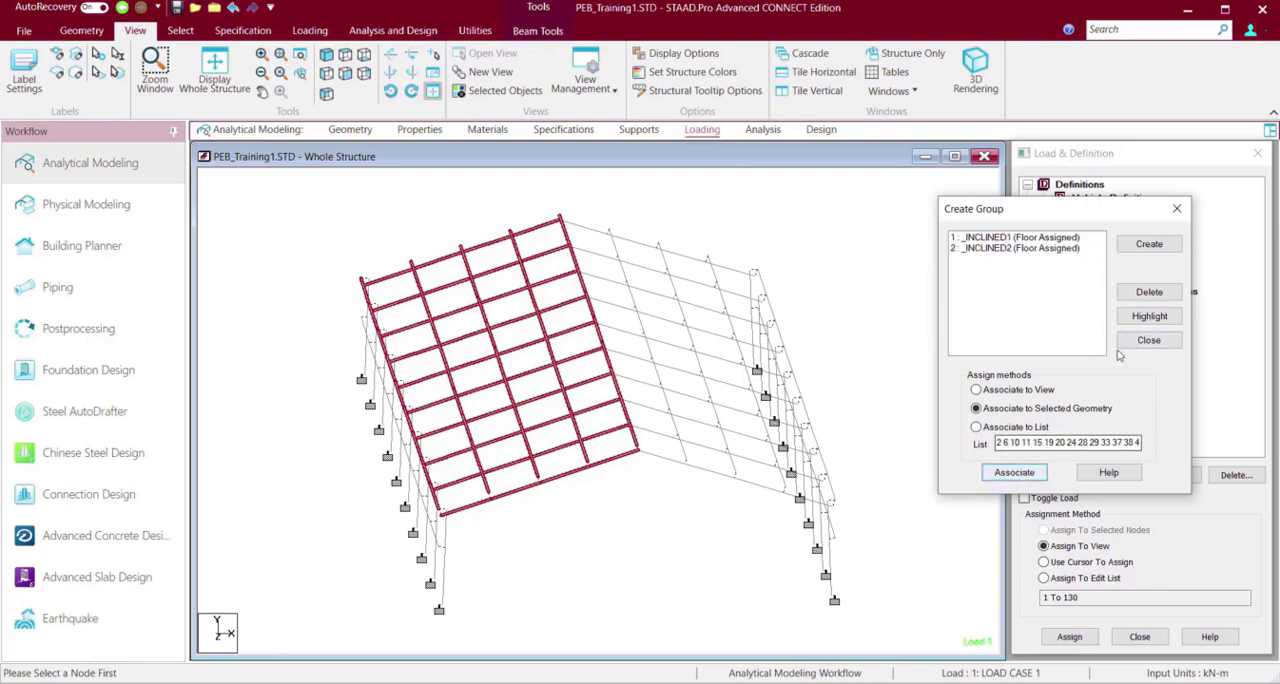
pyautogui.click(1148, 340)
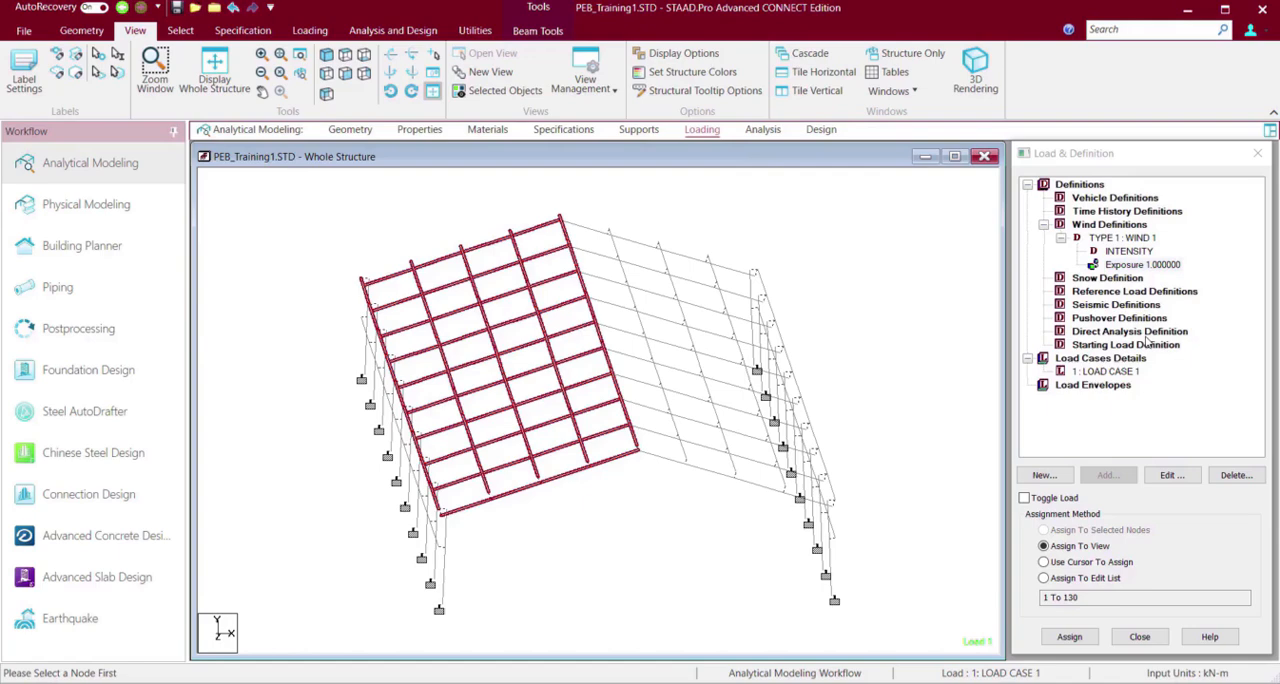
pyautogui.click(842, 261)
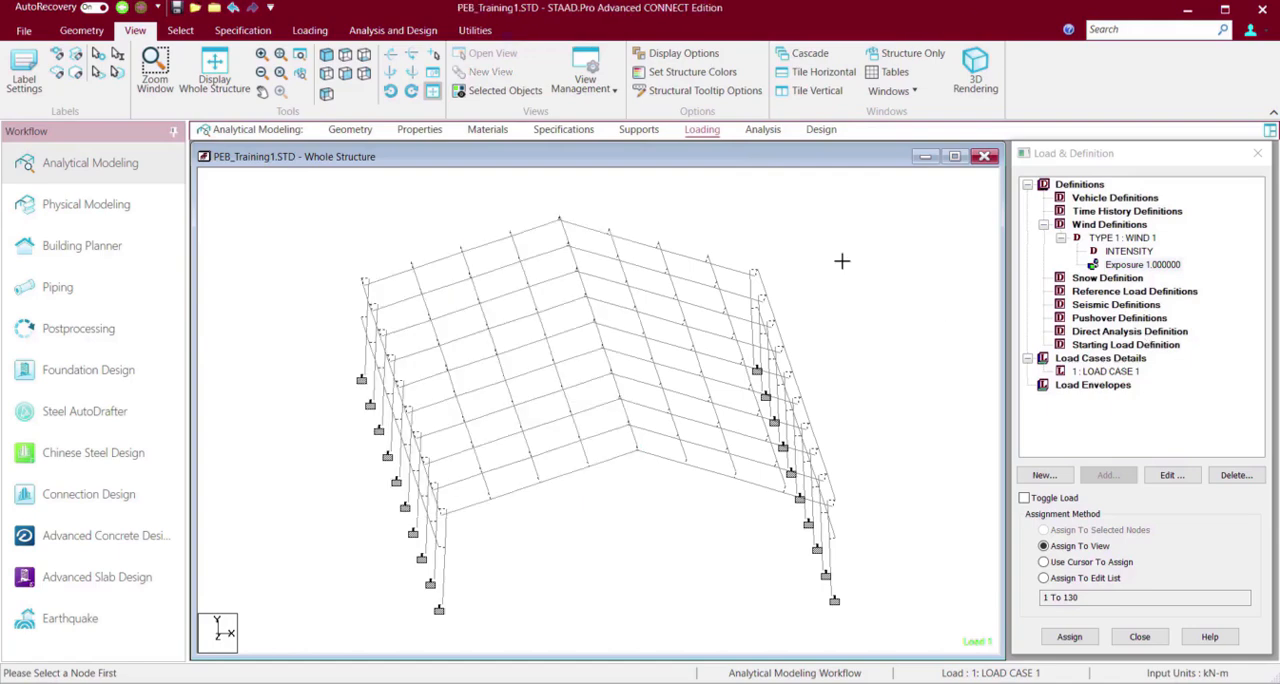
# Draw diagonal cross-bracing beams between the nodes of the first end bay on the Inclined1 roof slope.
pyautogui.press('Left')
pyautogui.press('Left')
pyautogui.press('Left')
pyautogui.press('Left')
pyautogui.press('Left')
pyautogui.press('Left')
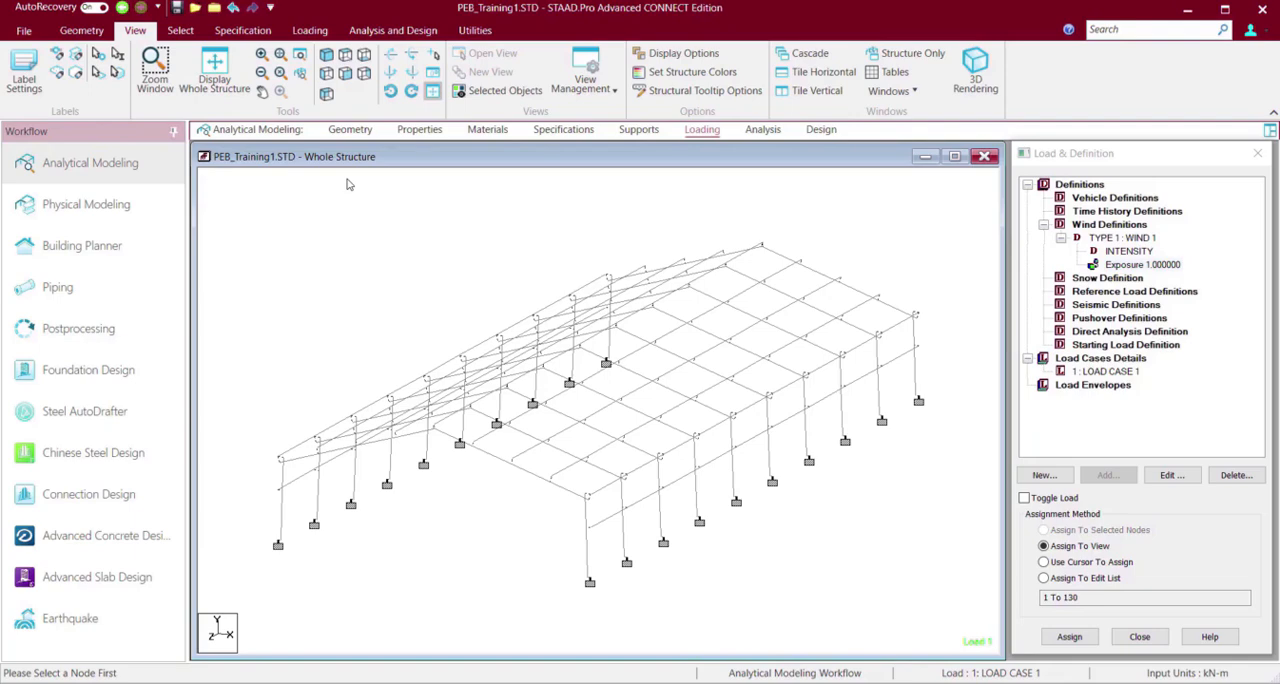
pyautogui.click(475, 31)
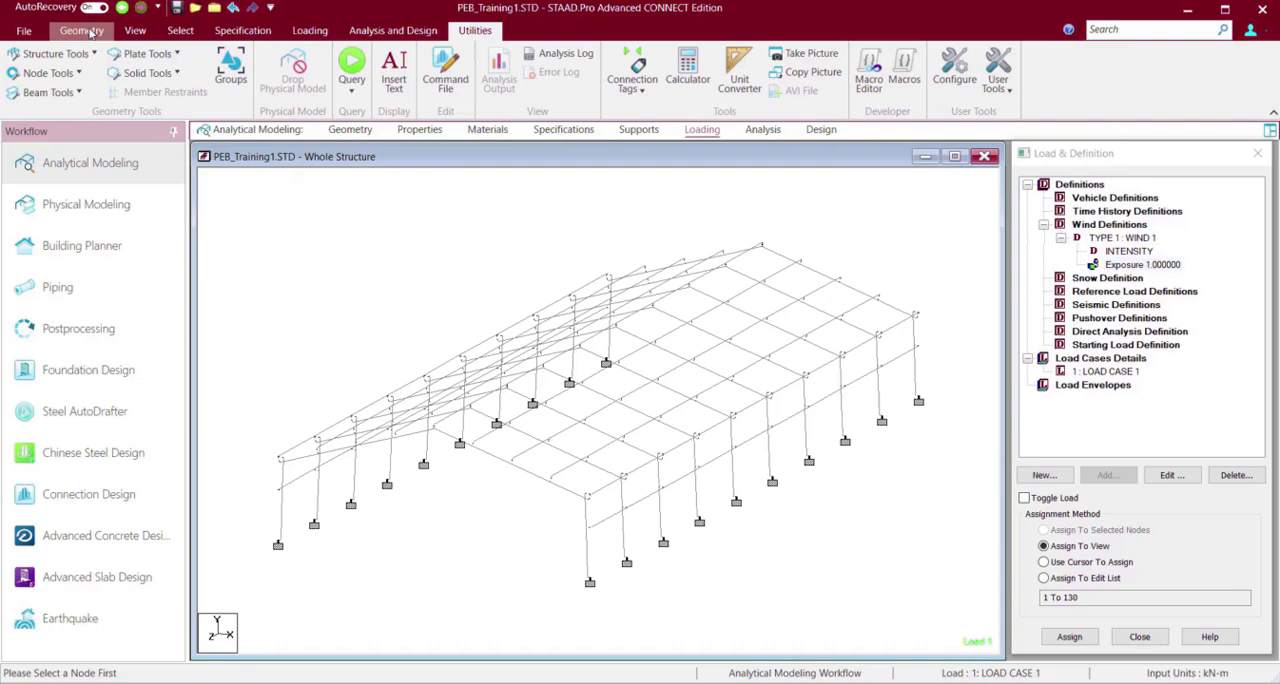
pyautogui.click(82, 31)
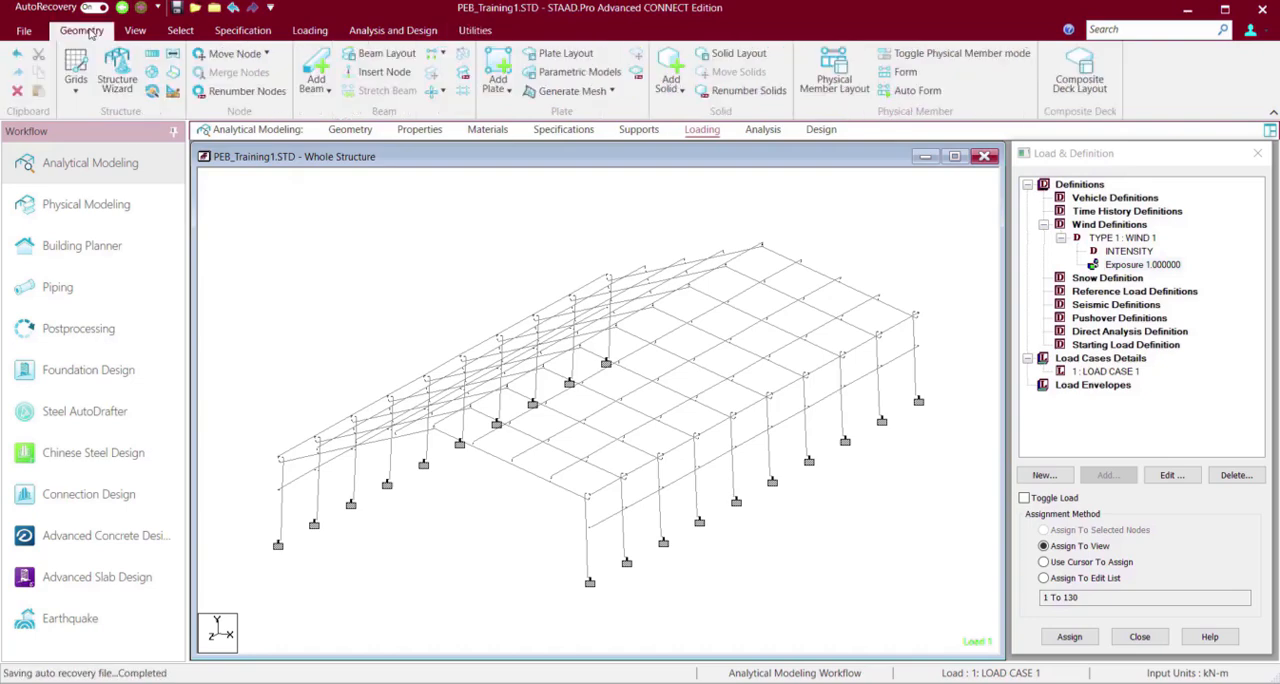
pyautogui.moveTo(585, 421); pyautogui.dragTo(591, 484)
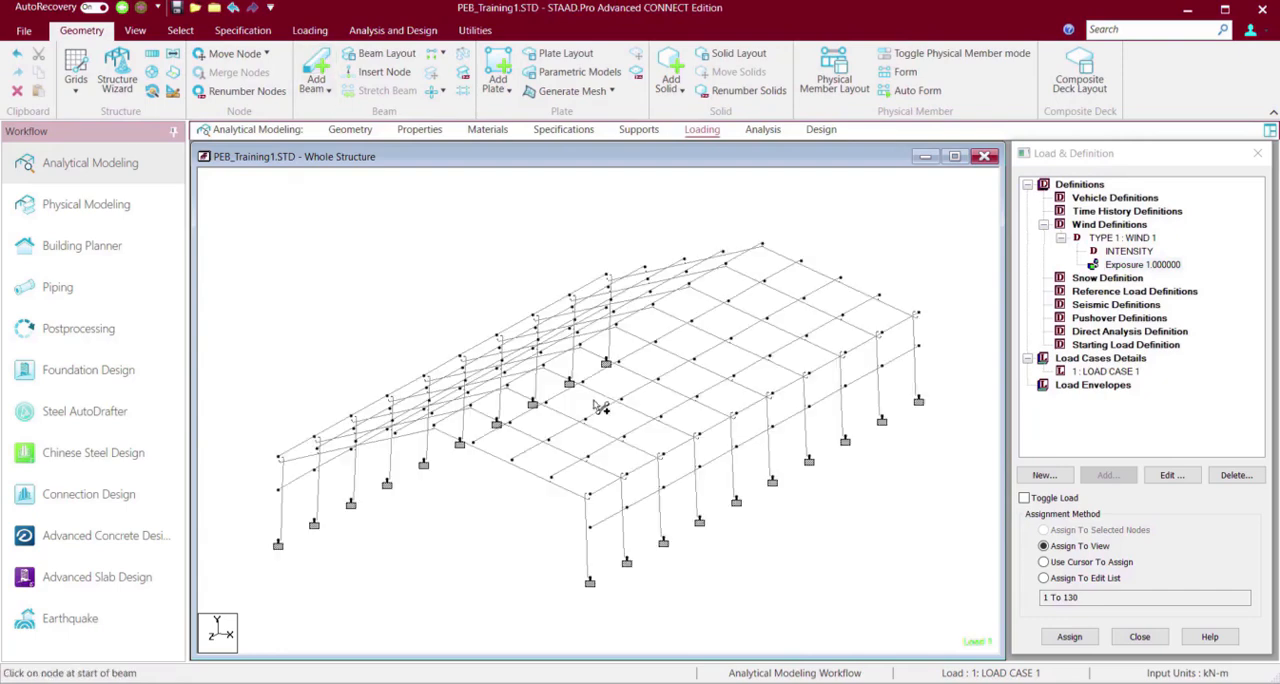
pyautogui.moveTo(549, 440)
pyautogui.mouseDown()
pyautogui.moveTo(592, 495)
pyautogui.moveTo(512, 460)
pyautogui.mouseUp()
pyautogui.moveTo(472, 406)
pyautogui.mouseDown()
pyautogui.moveTo(514, 460)
pyautogui.moveTo(434, 426)
pyautogui.mouseUp()
# Draw matching cross-bracing beams in the same end bay on the Inclined2 roof slope.
pyautogui.press('Right')
pyautogui.press('Right')
pyautogui.press('Right')
pyautogui.press('Right')
pyautogui.press('Right')
pyautogui.press('Right')
pyautogui.press('Right')
pyautogui.press('Right')
pyautogui.press('Right')
pyautogui.press('Right')
pyautogui.press('Right')
pyautogui.press('Right')
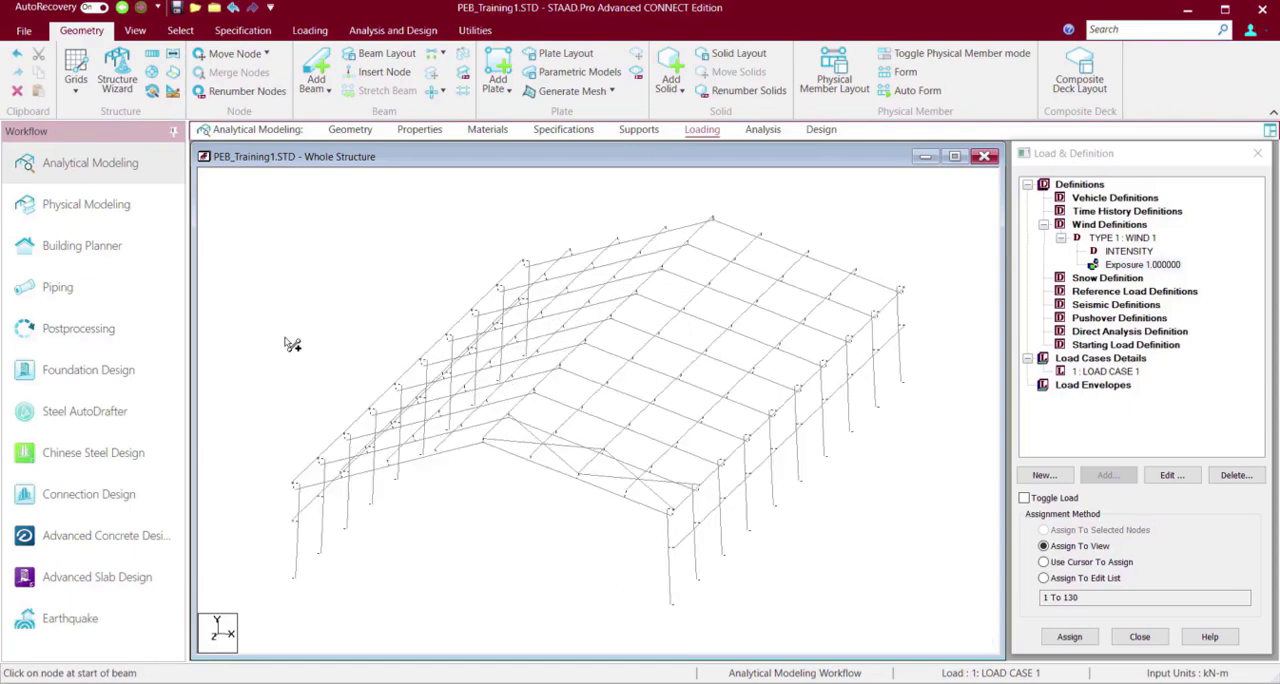
pyautogui.moveTo(726, 406); pyautogui.dragTo(684, 460)
pyautogui.moveTo(763, 426)
pyautogui.mouseDown()
pyautogui.moveTo(648, 438)
pyautogui.moveTo(609, 496)
pyautogui.mouseUp()
pyautogui.moveTo(684, 461); pyautogui.dragTo(571, 475)
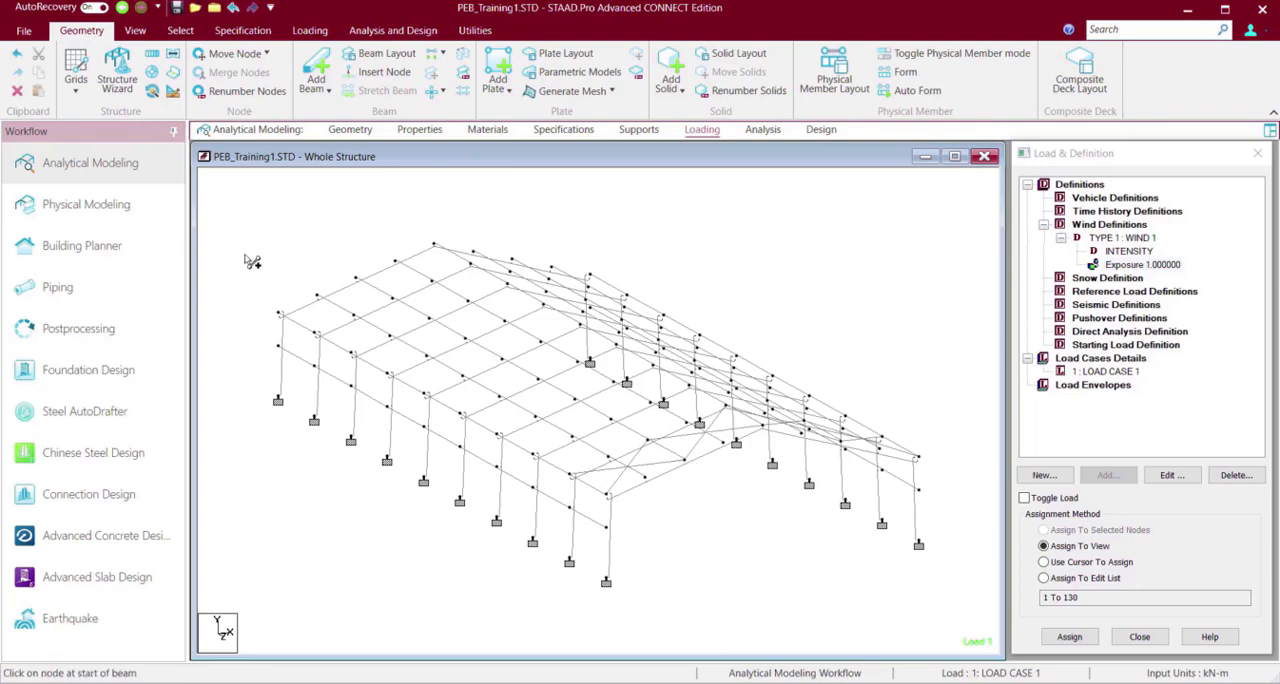
# Draw cross-bracing beams on both roof slopes in the end bay at the opposite end of the building.
pyautogui.press('Right')
pyautogui.press('Right')
pyautogui.press('Right')
pyautogui.press('Right')
pyautogui.press('Right')
pyautogui.press('Right')
pyautogui.press('Right')
pyautogui.press('Right')
pyautogui.press('Right')
pyautogui.press('Right')
pyautogui.press('Right')
pyautogui.press('Right')
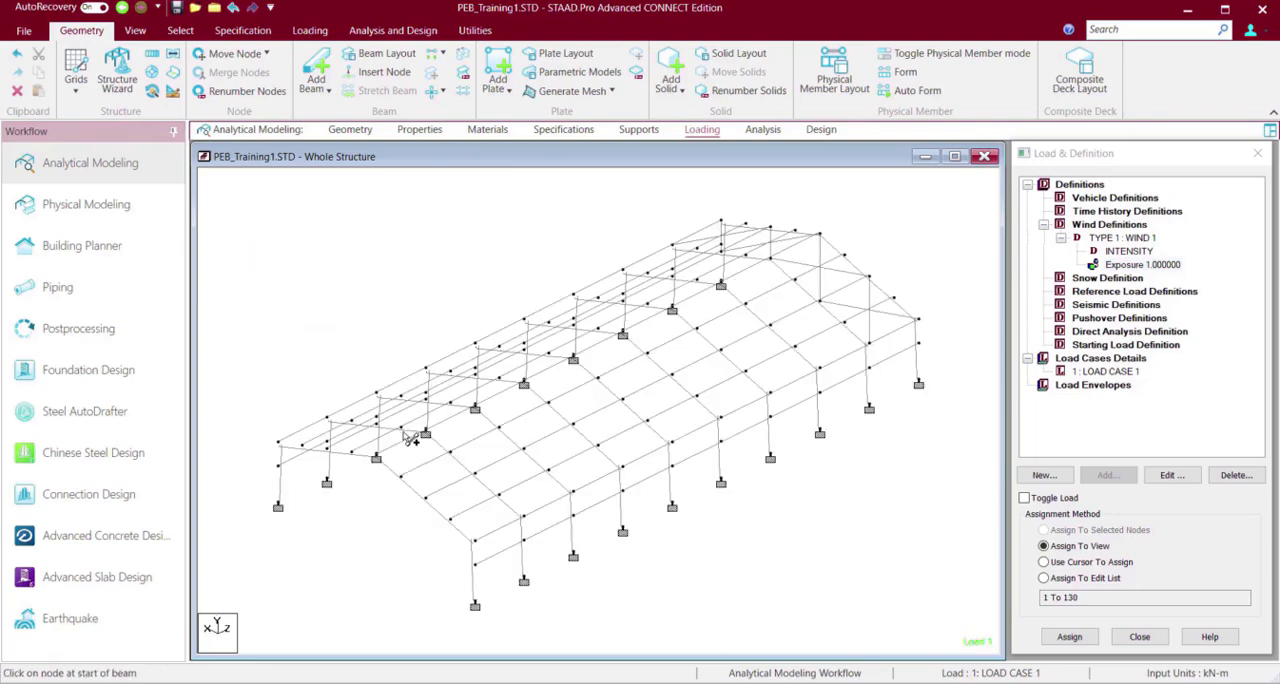
pyautogui.moveTo(523, 515); pyautogui.dragTo(480, 544)
pyautogui.press('Right')
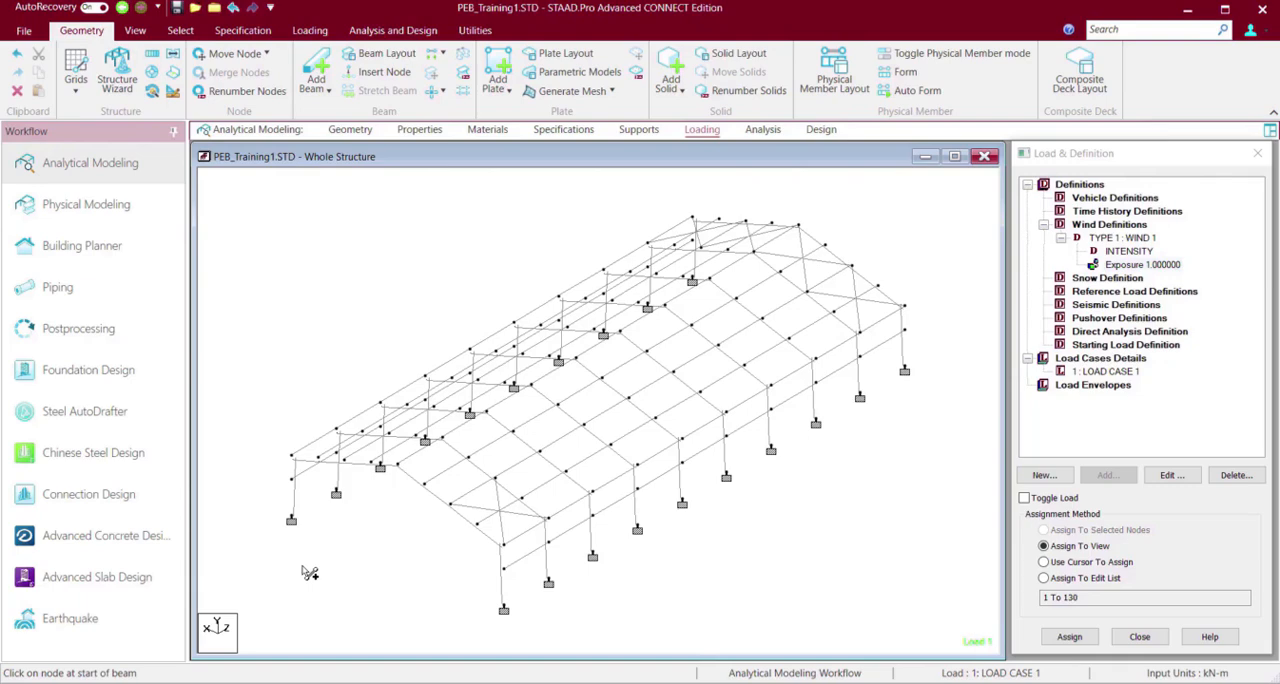
pyautogui.press('Right')
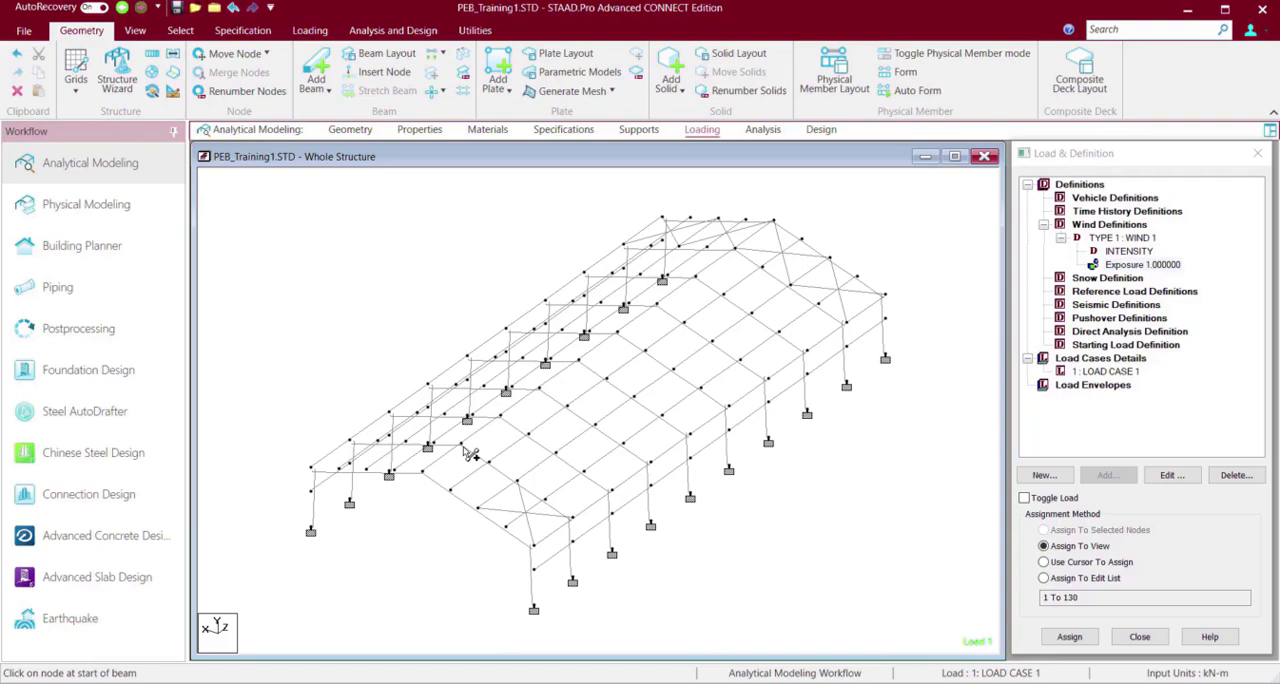
pyautogui.moveTo(464, 446)
pyautogui.mouseDown()
pyautogui.moveTo(484, 516)
pyautogui.moveTo(518, 481)
pyautogui.moveTo(422, 472)
pyautogui.mouseUp()
pyautogui.press('Right')
pyautogui.press('Right')
pyautogui.press('Right')
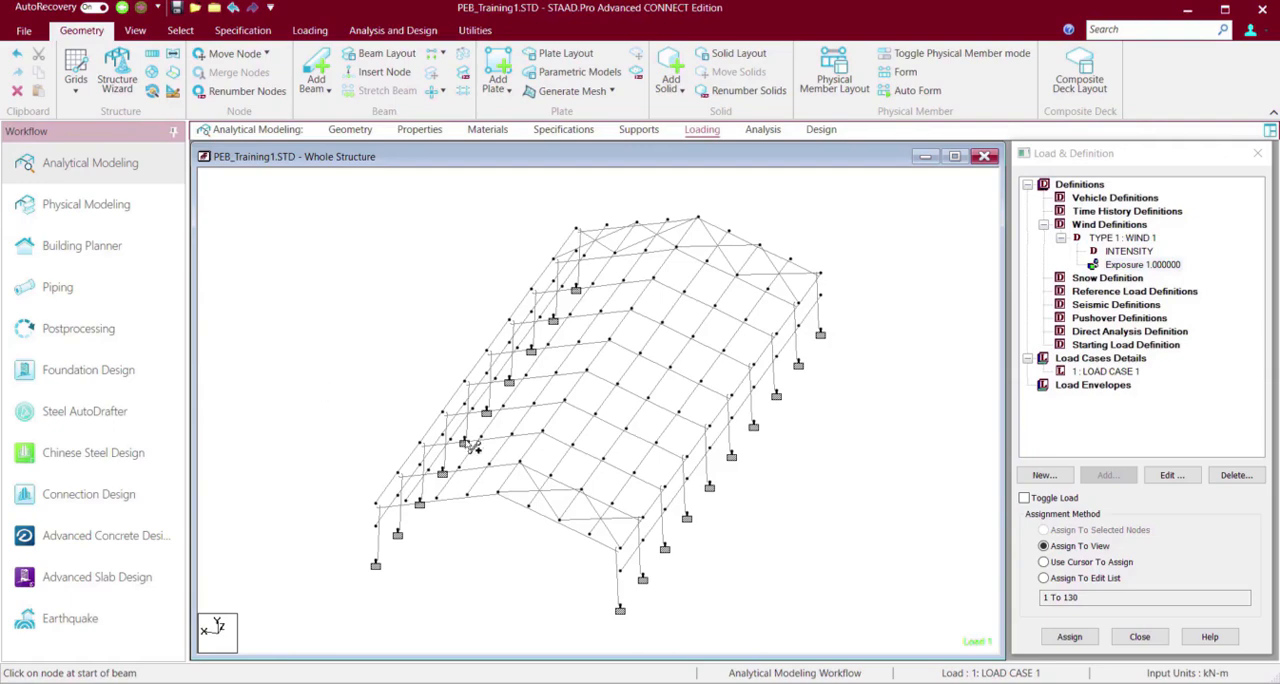
pyautogui.moveTo(518, 465)
pyautogui.mouseDown()
pyautogui.moveTo(446, 505)
pyautogui.moveTo(437, 498)
pyautogui.moveTo(470, 474)
pyautogui.moveTo(376, 503)
pyautogui.moveTo(410, 483)
pyautogui.moveTo(398, 472)
pyautogui.mouseUp()
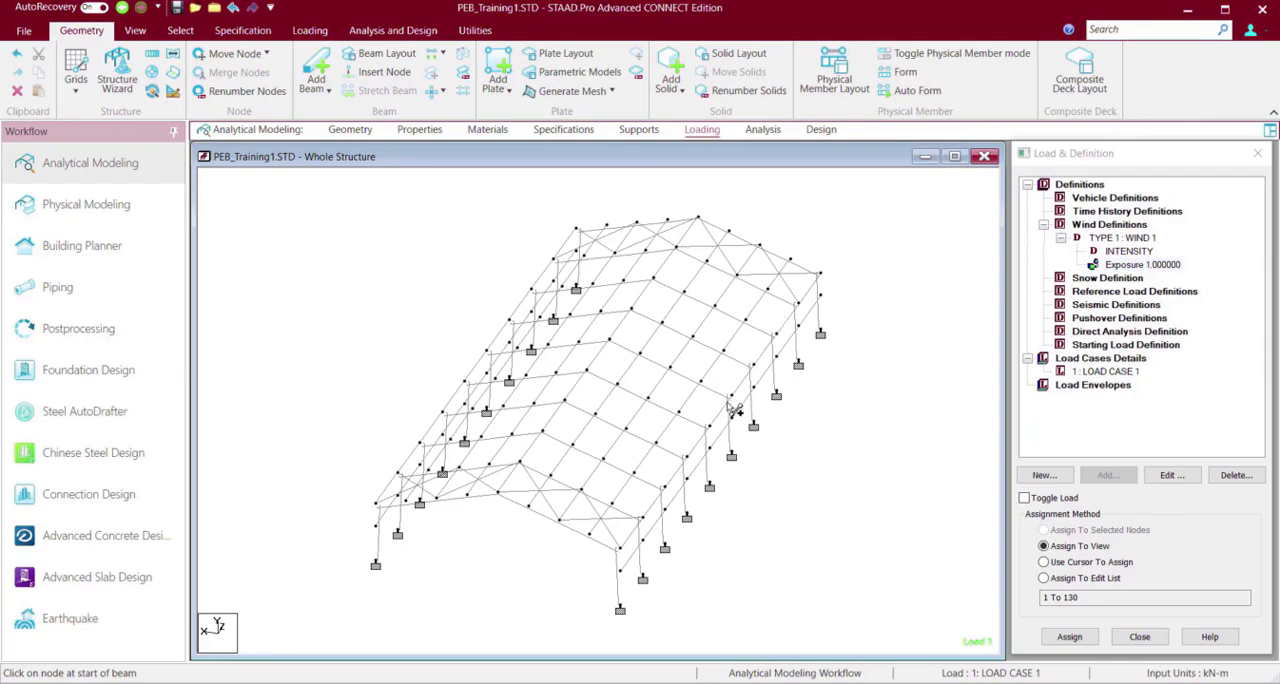
# Draw cross-bracing beams in the middle bay on both roof slopes and on one side wall.
pyautogui.moveTo(731, 397)
pyautogui.mouseDown()
pyautogui.moveTo(655, 407)
pyautogui.moveTo(610, 342)
pyautogui.moveTo(671, 369)
pyautogui.moveTo(711, 429)
pyautogui.mouseUp()
pyautogui.moveTo(610, 343); pyautogui.dragTo(486, 351)
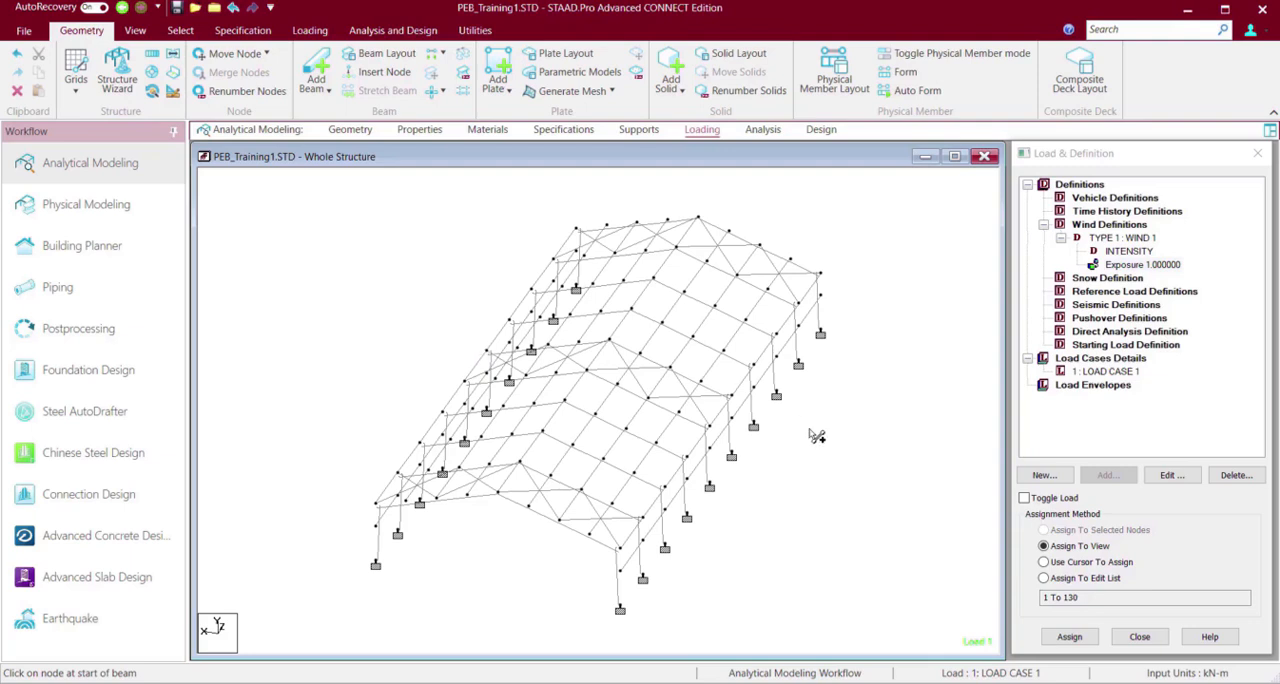
pyautogui.moveTo(738, 406); pyautogui.dragTo(709, 487)
pyautogui.moveTo(710, 427); pyautogui.dragTo(732, 457)
# Draw diagonal cross-bracing beams between the columns in both end bays of the same side wall.
pyautogui.moveTo(798, 303); pyautogui.dragTo(820, 334)
pyautogui.moveTo(820, 275)
pyautogui.mouseDown()
pyautogui.moveTo(814, 345)
pyautogui.moveTo(820, 334)
pyautogui.mouseUp()
pyautogui.moveTo(641, 519); pyautogui.dragTo(624, 616)
pyautogui.moveTo(622, 570); pyautogui.dragTo(620, 608)
pyautogui.moveTo(620, 548); pyautogui.dragTo(643, 578)
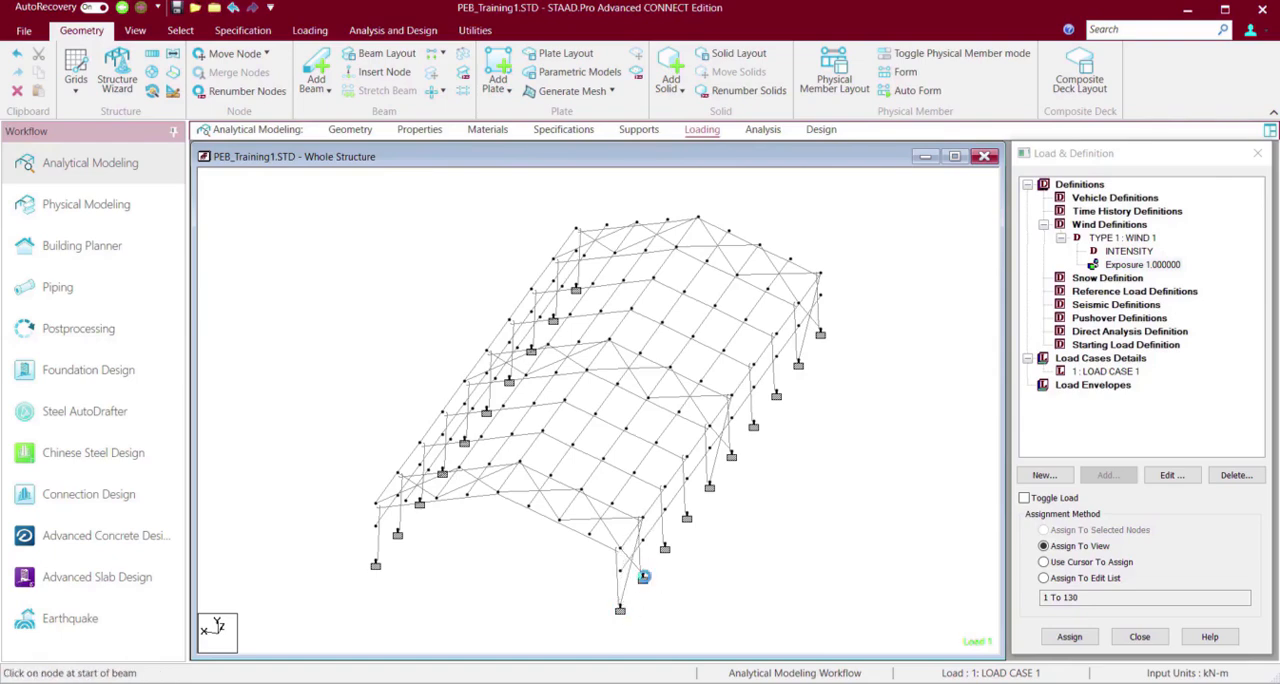
# Draw two crossing bracing beams between the columns in the end bay of the opposite side wall.
pyautogui.press('Right')
pyautogui.press('Right')
pyautogui.press('Right')
pyautogui.press('Right')
pyautogui.press('Right')
pyautogui.press('Right')
pyautogui.press('Right')
pyautogui.press('Right')
pyautogui.press('Right')
pyautogui.press('Right')
pyautogui.press('Right')
pyautogui.press('Right')
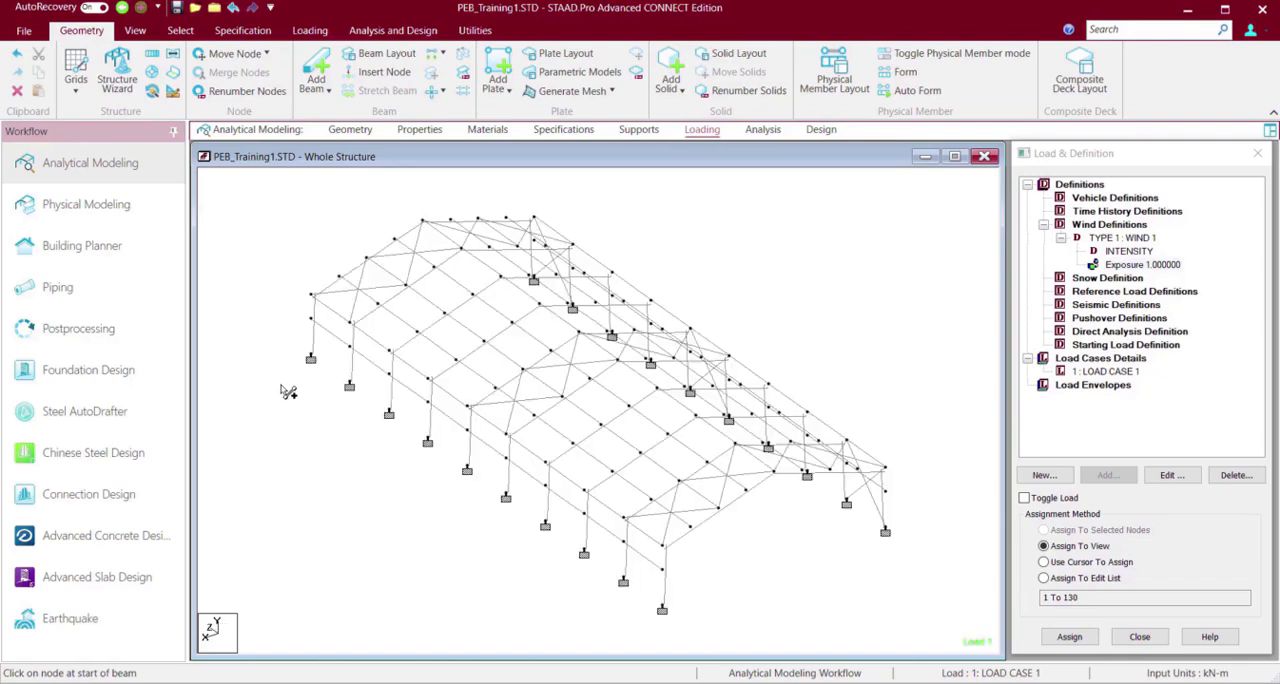
pyautogui.moveTo(675, 519); pyautogui.dragTo(718, 598)
pyautogui.moveTo(726, 542); pyautogui.dragTo(672, 579)
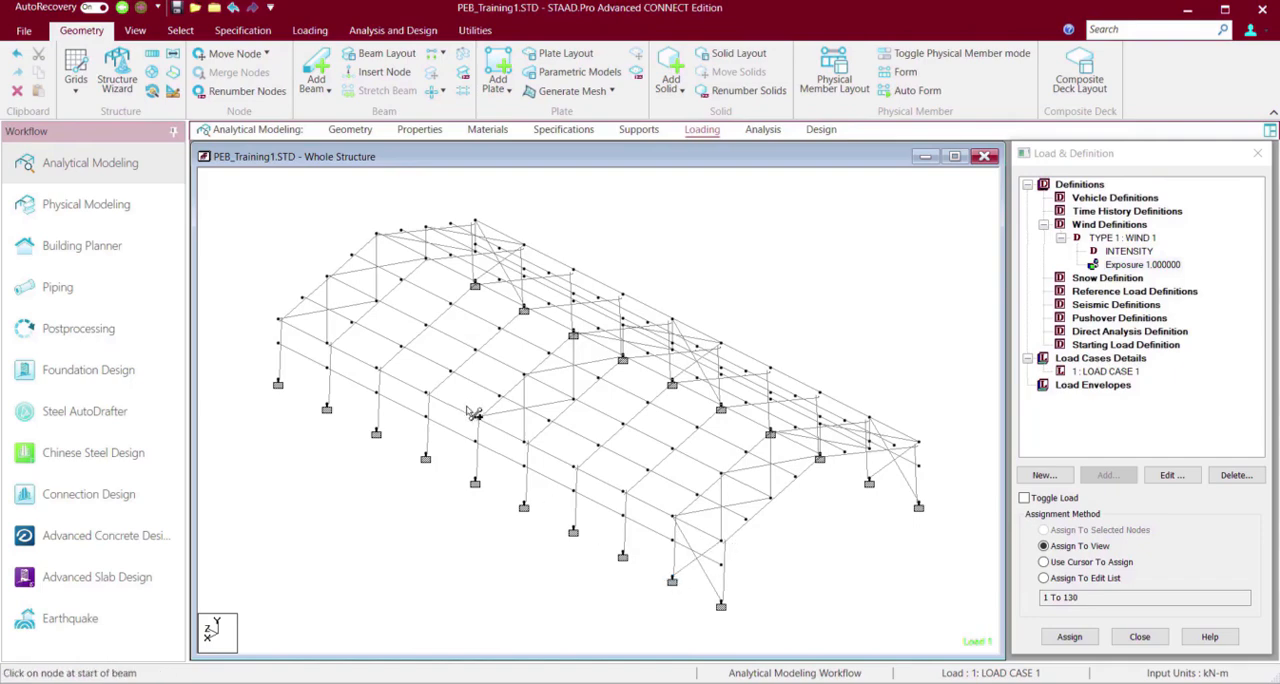
# Draw crossing bracing beams between the columns in the middle bay and the remaining end bay of the same side wall.
pyautogui.moveTo(476, 419); pyautogui.dragTo(524, 507)
pyautogui.moveTo(525, 440); pyautogui.dragTo(476, 483)
pyautogui.moveTo(281, 322); pyautogui.dragTo(333, 411)
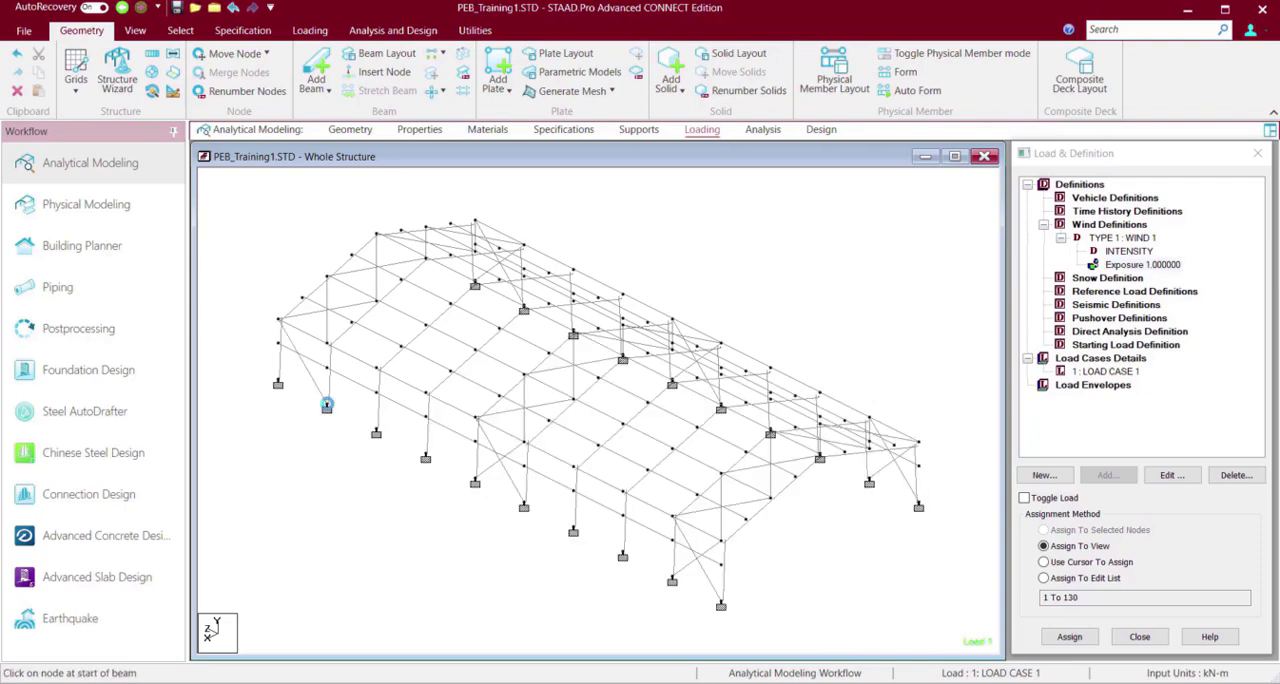
pyautogui.moveTo(329, 346); pyautogui.dragTo(277, 380)
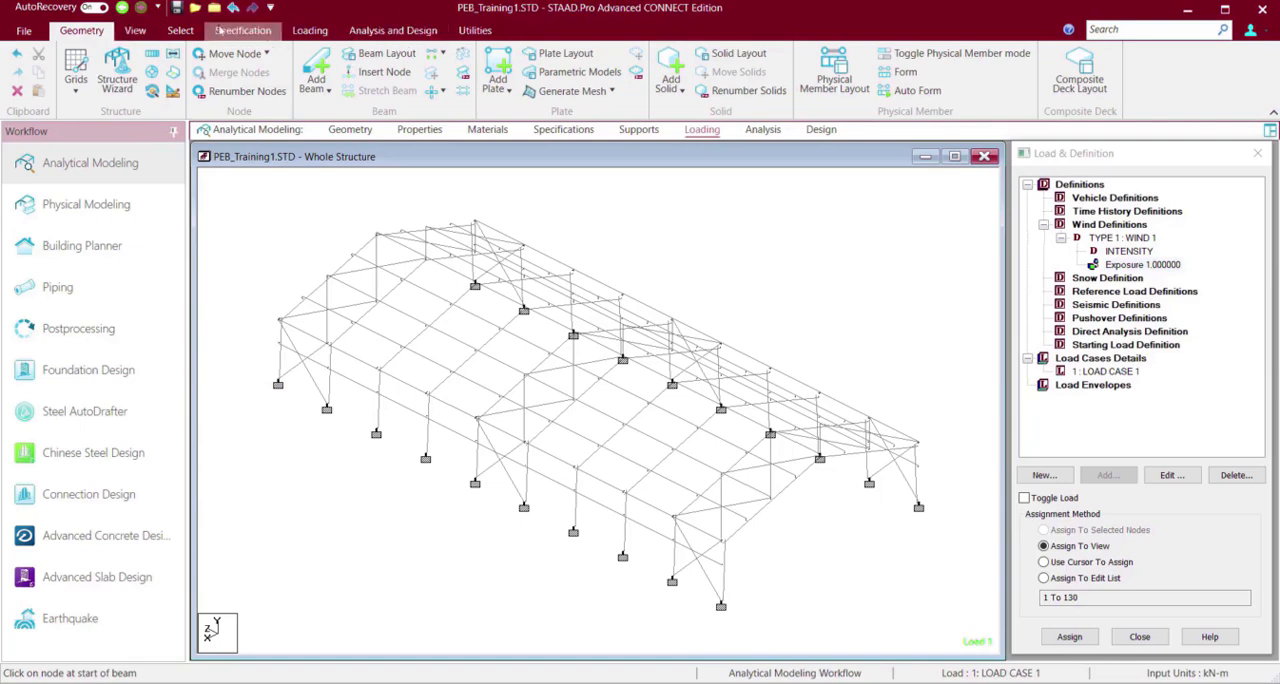
# Render the structure in 3D, examine the roof and wall bracing from several angles, and close the rendered view.
pyautogui.click(136, 31)
pyautogui.click(975, 72)
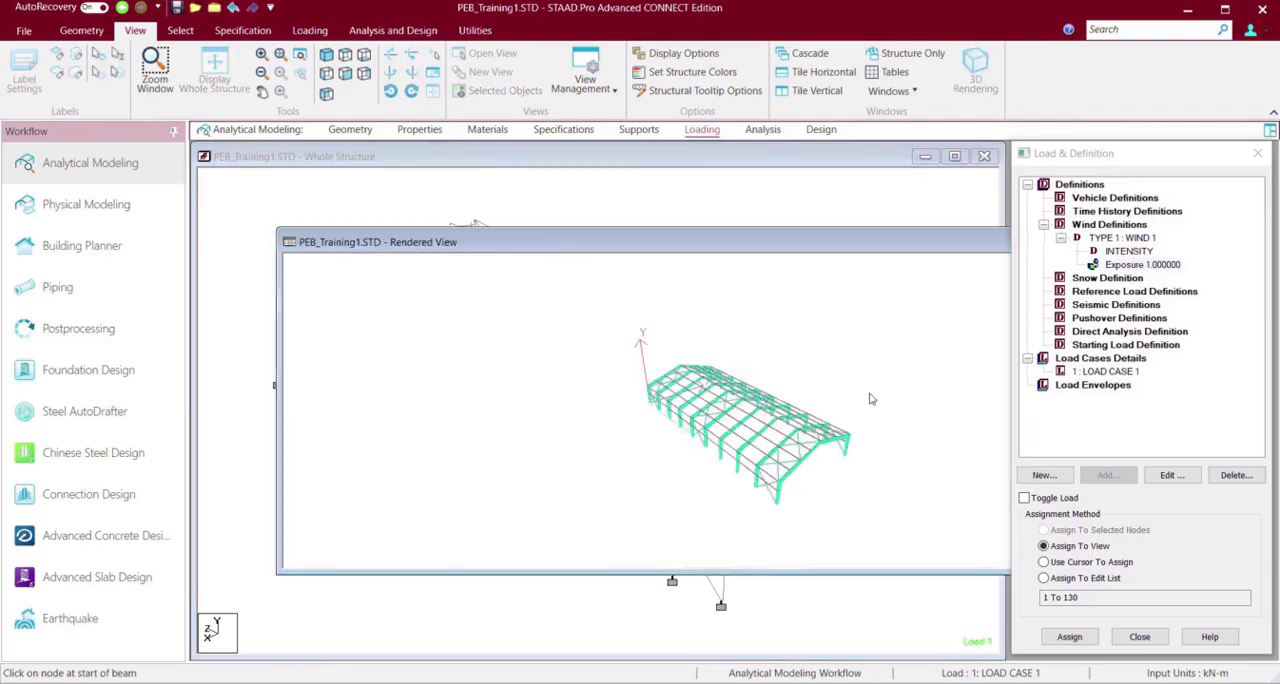
pyautogui.moveTo(870, 399); pyautogui.dragTo(763, 393)
pyautogui.scroll(5, 763, 393)
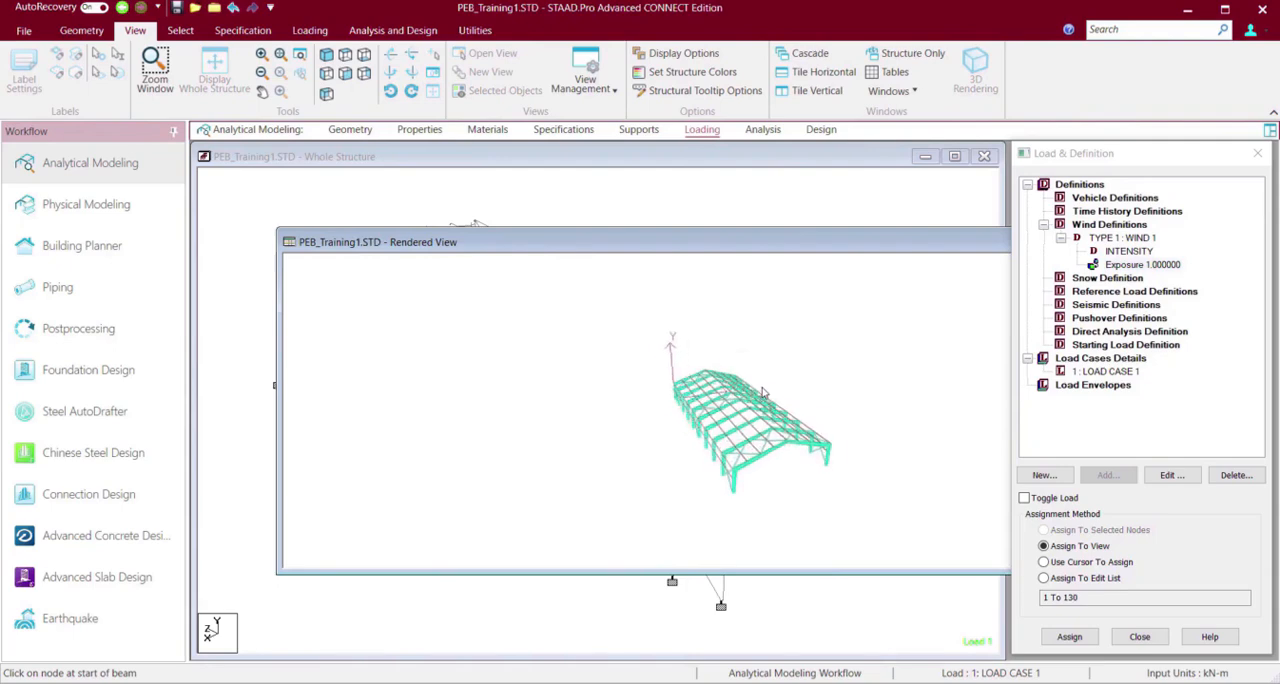
pyautogui.scroll(10, 763, 393)
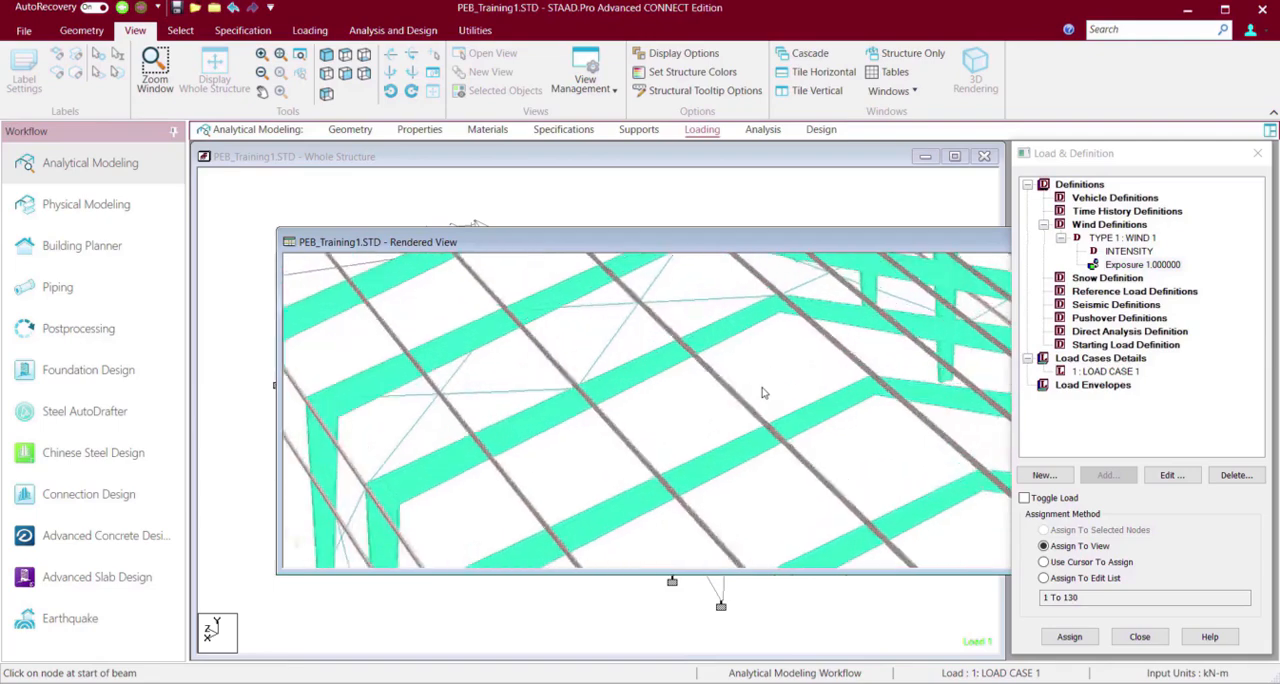
pyautogui.scroll(2, 763, 393)
pyautogui.scroll(-10, 763, 393)
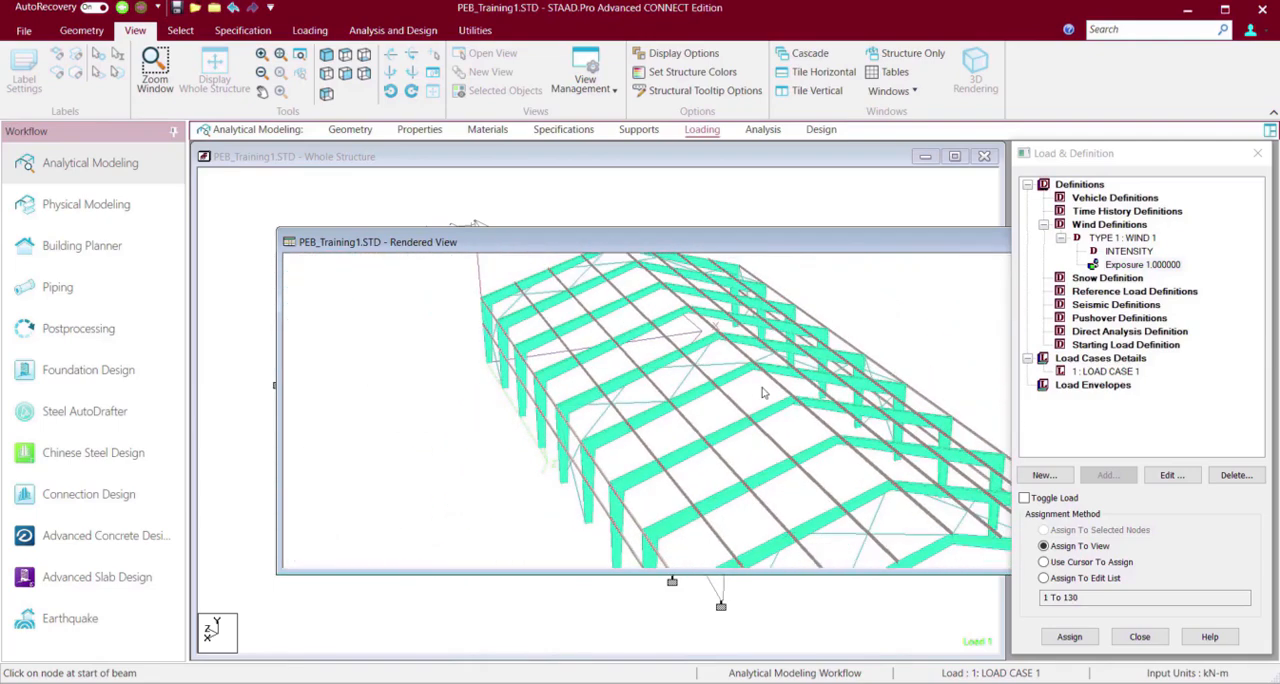
pyautogui.press('Up')
pyautogui.press('Up')
pyautogui.press('Up')
pyautogui.press('Up')
pyautogui.press('Up')
pyautogui.press('Up')
pyautogui.press('Right')
pyautogui.press('Right')
pyautogui.press('Right')
pyautogui.press('Right')
pyautogui.press('Right')
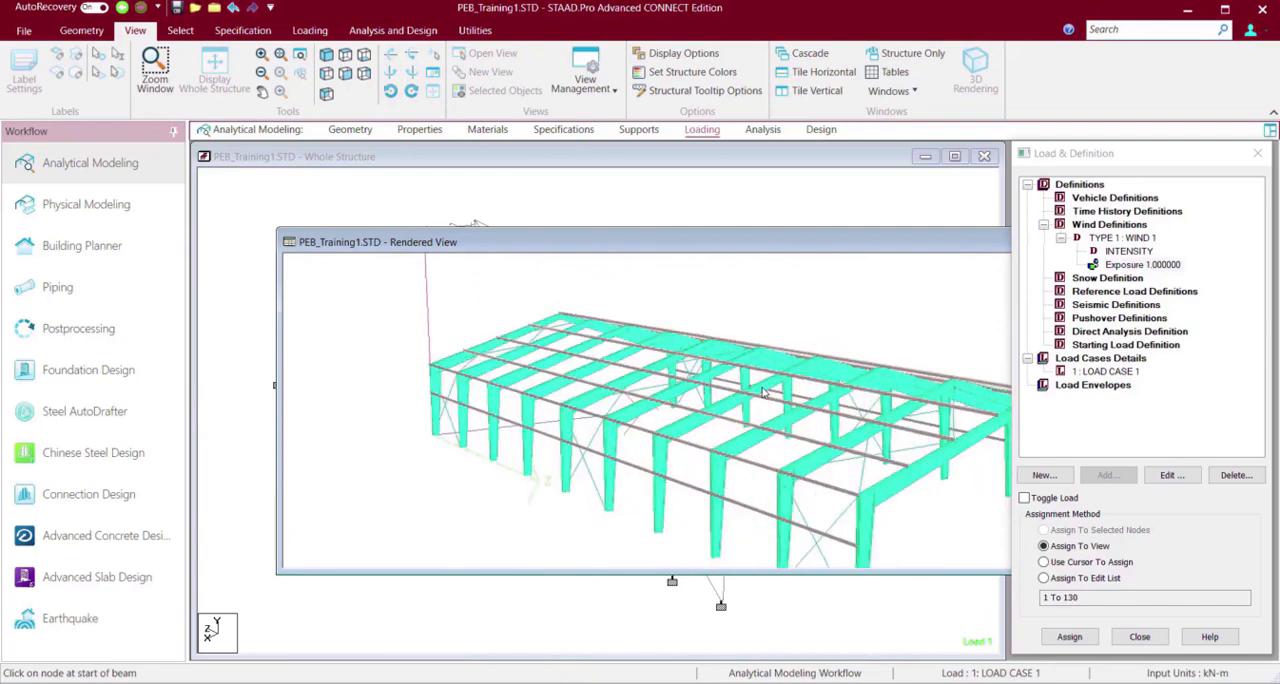
pyautogui.press('Right')
pyautogui.press('Right')
pyautogui.press('Right')
pyautogui.press('Right')
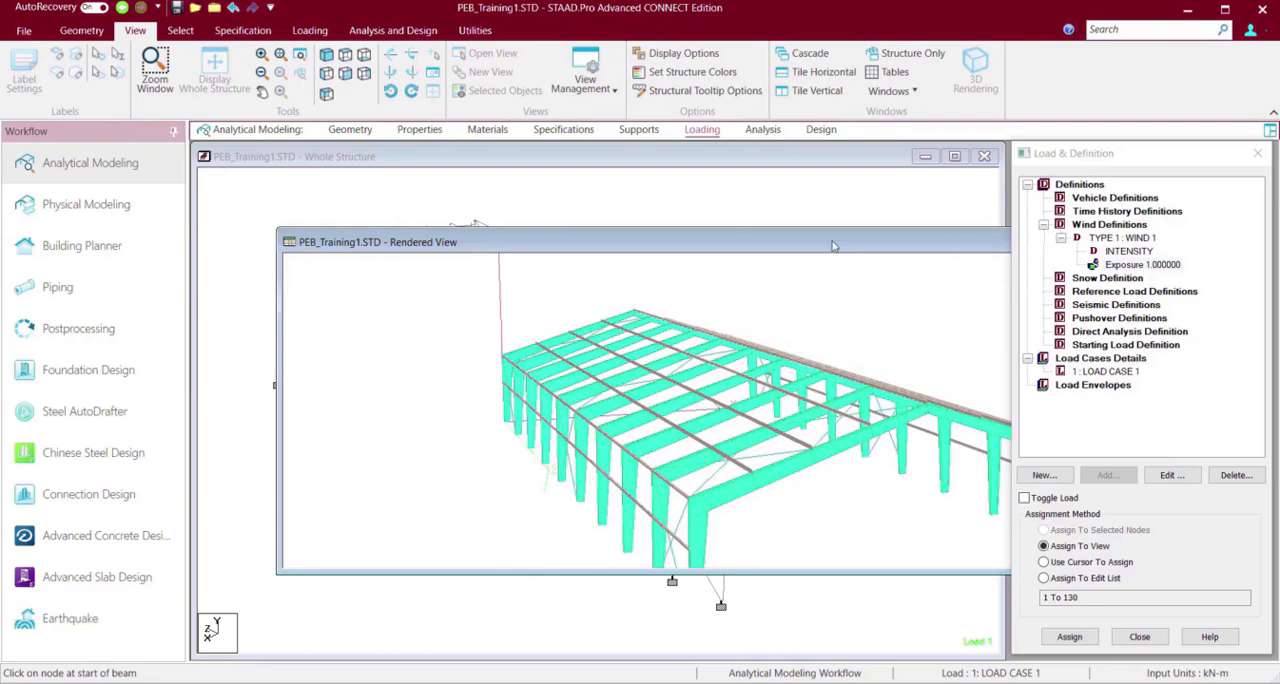
pyautogui.moveTo(833, 246); pyautogui.dragTo(552, 235)
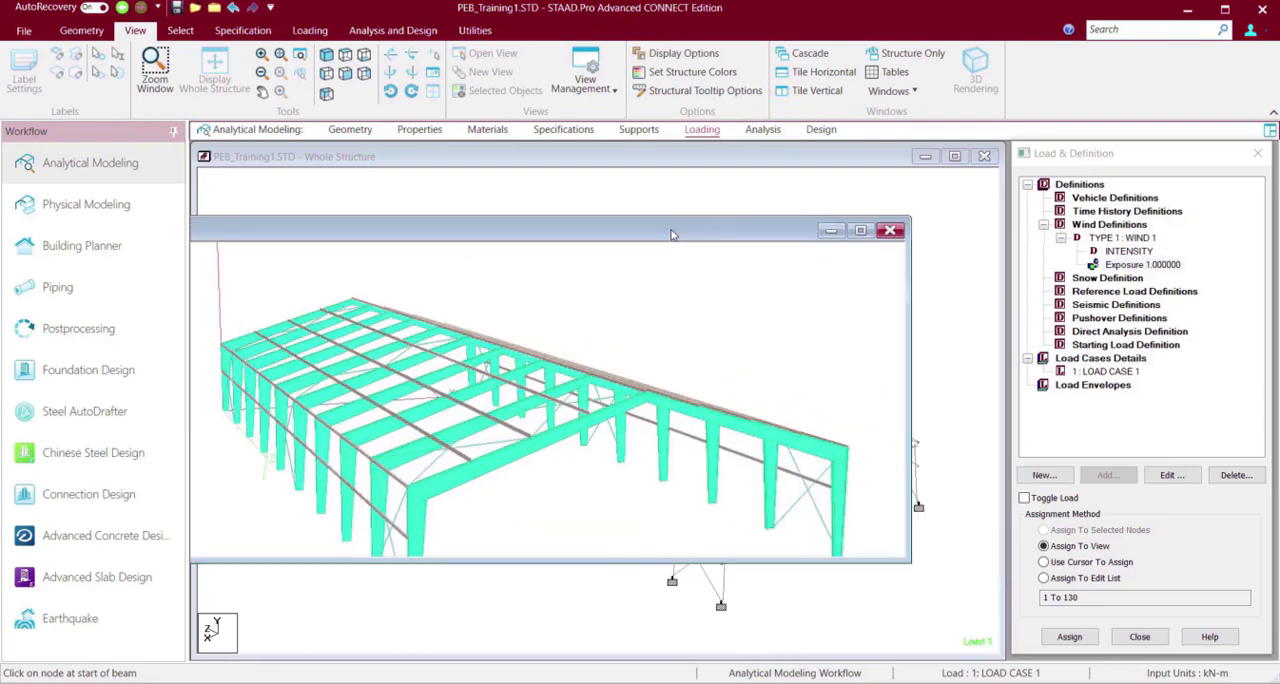
pyautogui.click(890, 231)
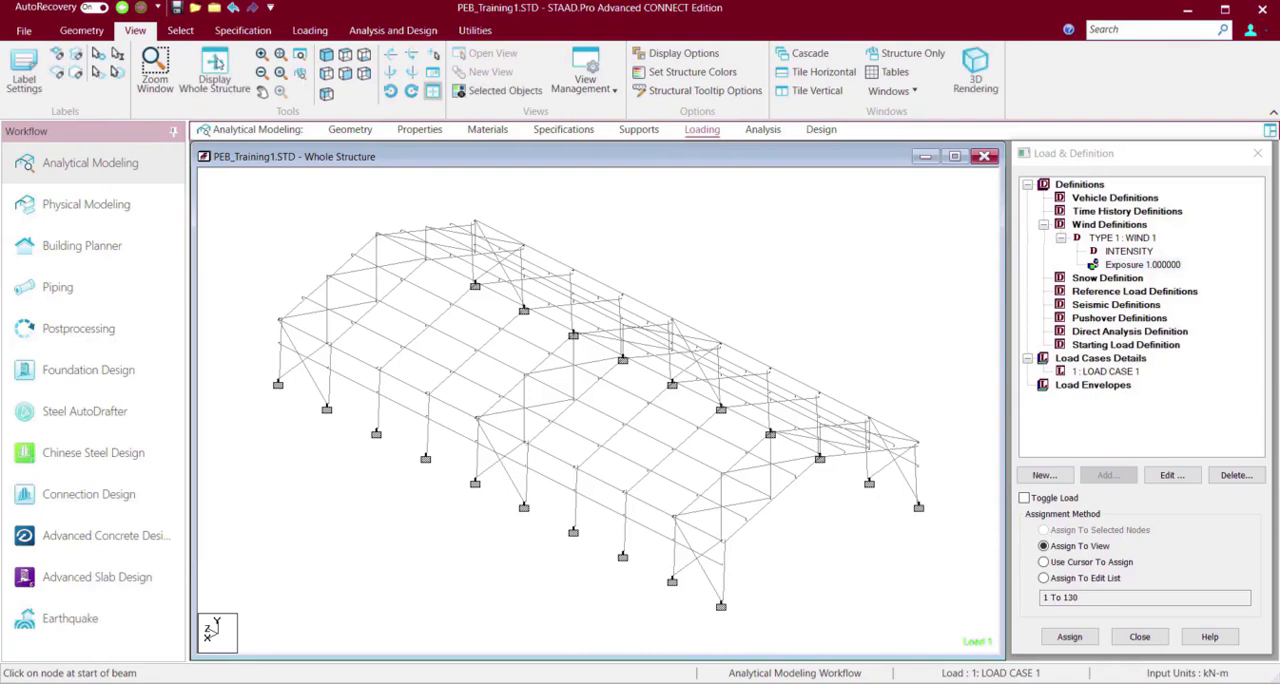
# Select all members with a missing property and show only them in a new view.
pyautogui.click(180, 30)
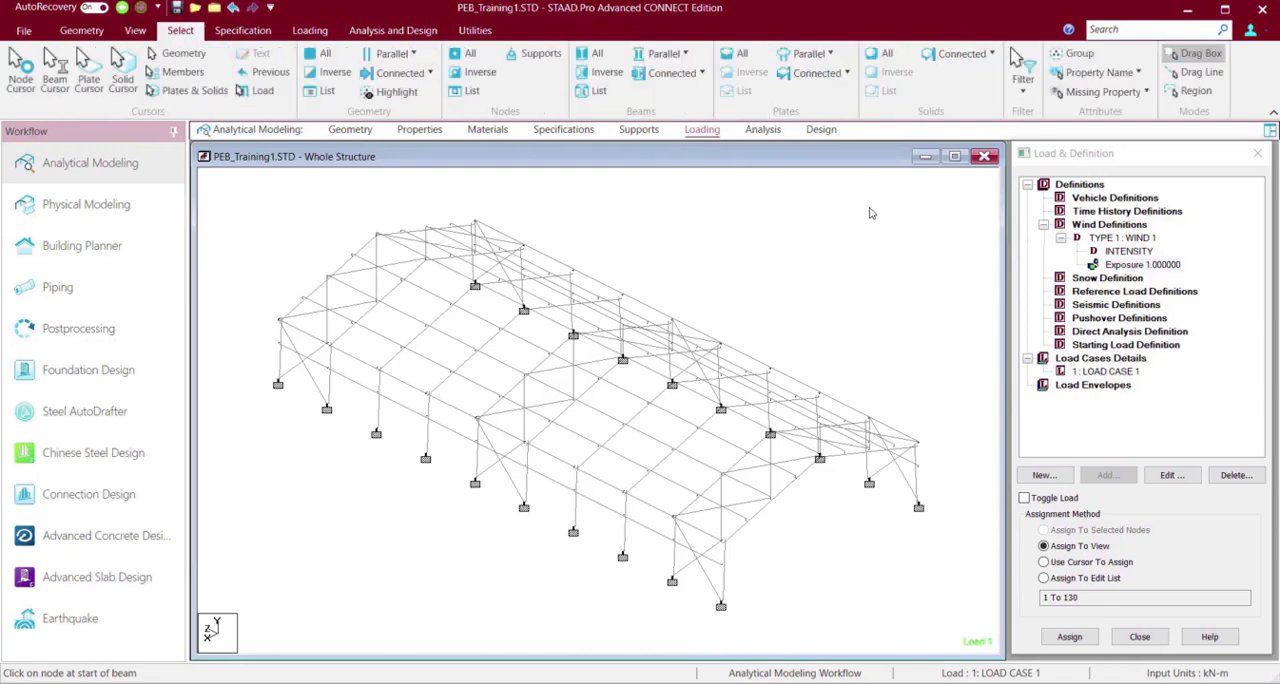
pyautogui.click(1107, 92)
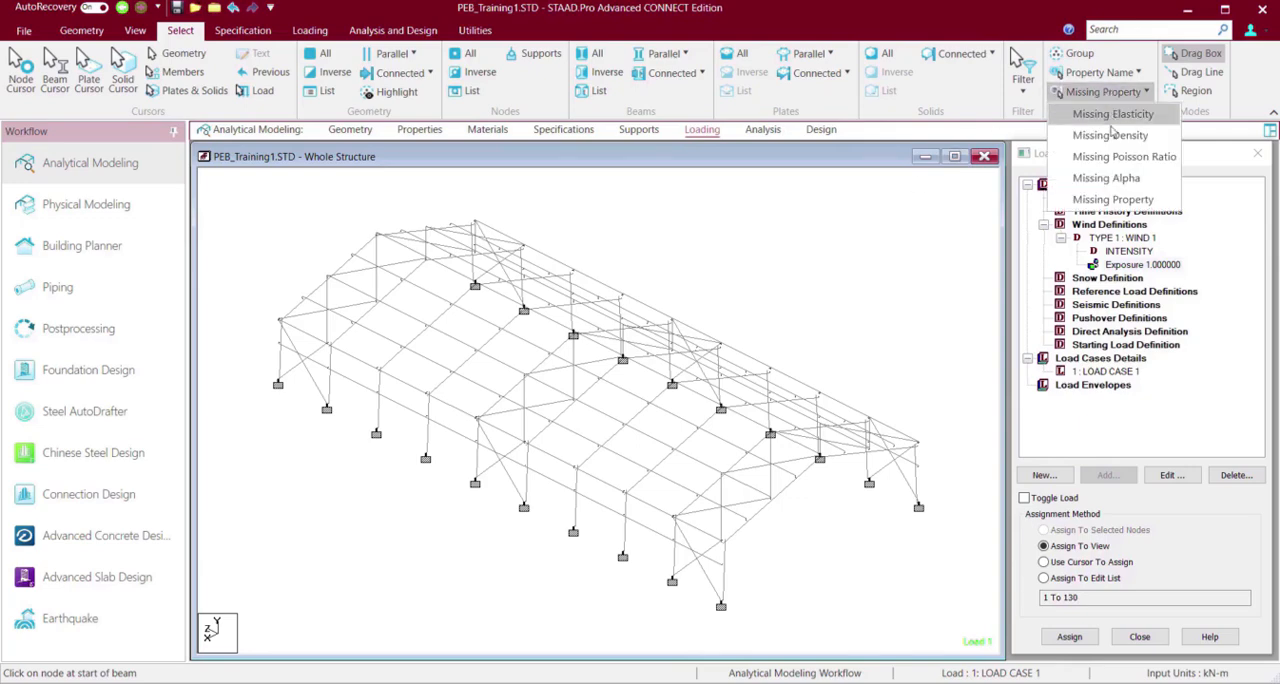
pyautogui.click(1114, 200)
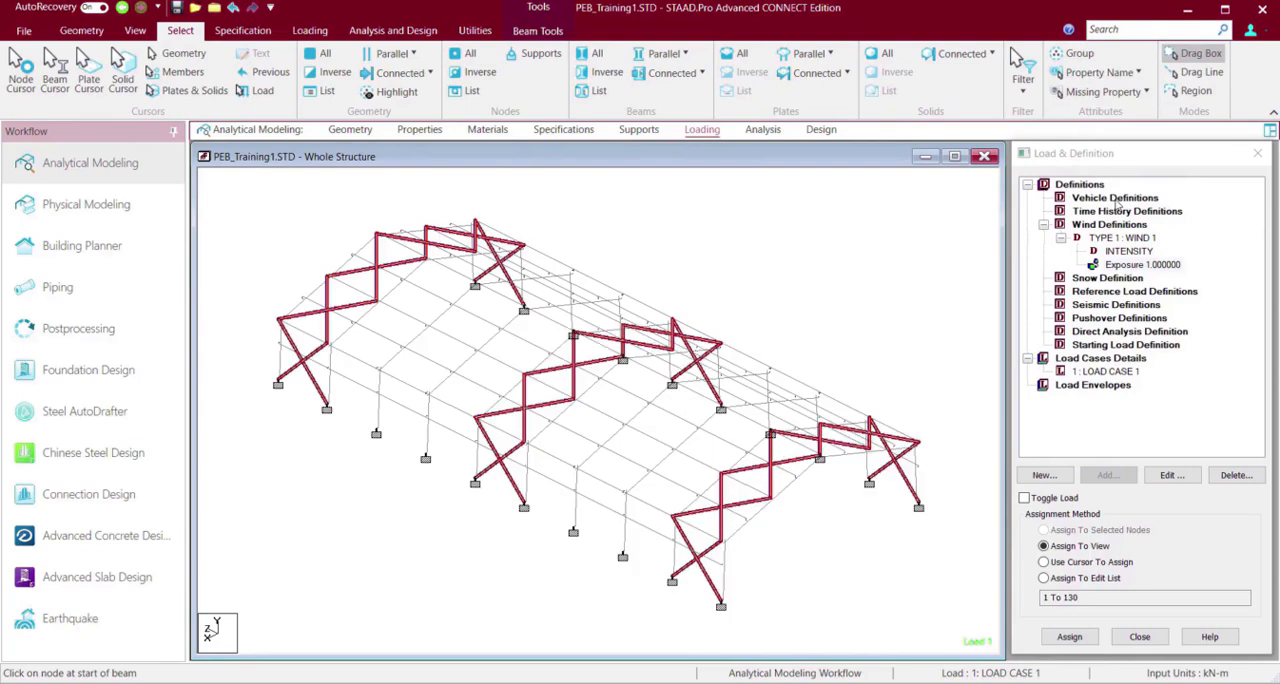
pyautogui.rightClick(740, 252)
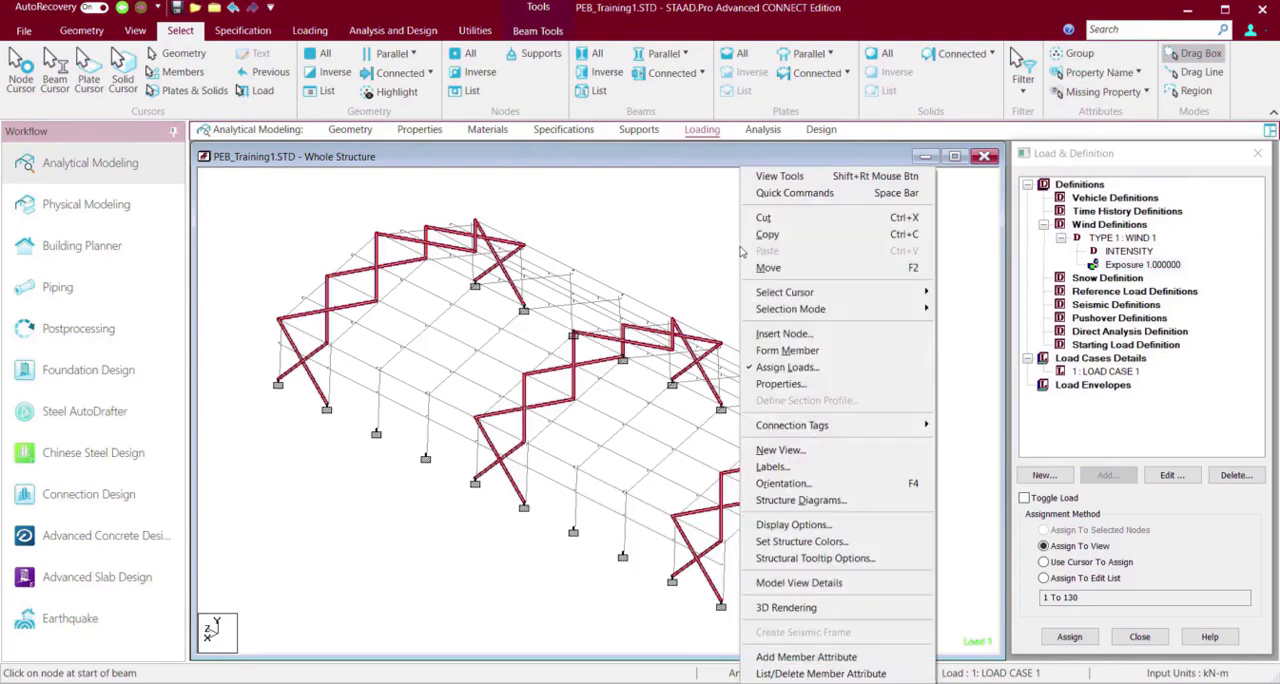
pyautogui.click(791, 452)
pyautogui.click(847, 390)
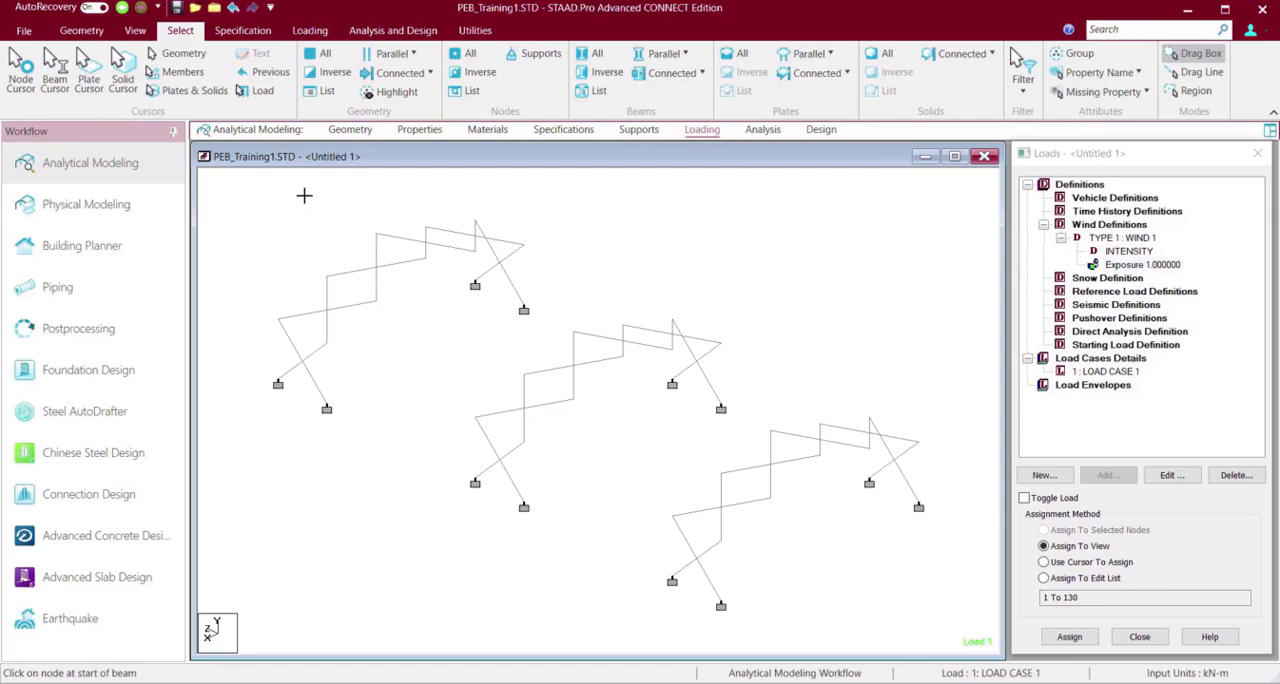
# Assign a circular prismatic section with YD 0.025 m and concrete material to all bracing members in this view.
pyautogui.hotkey('ctrl', 'a')
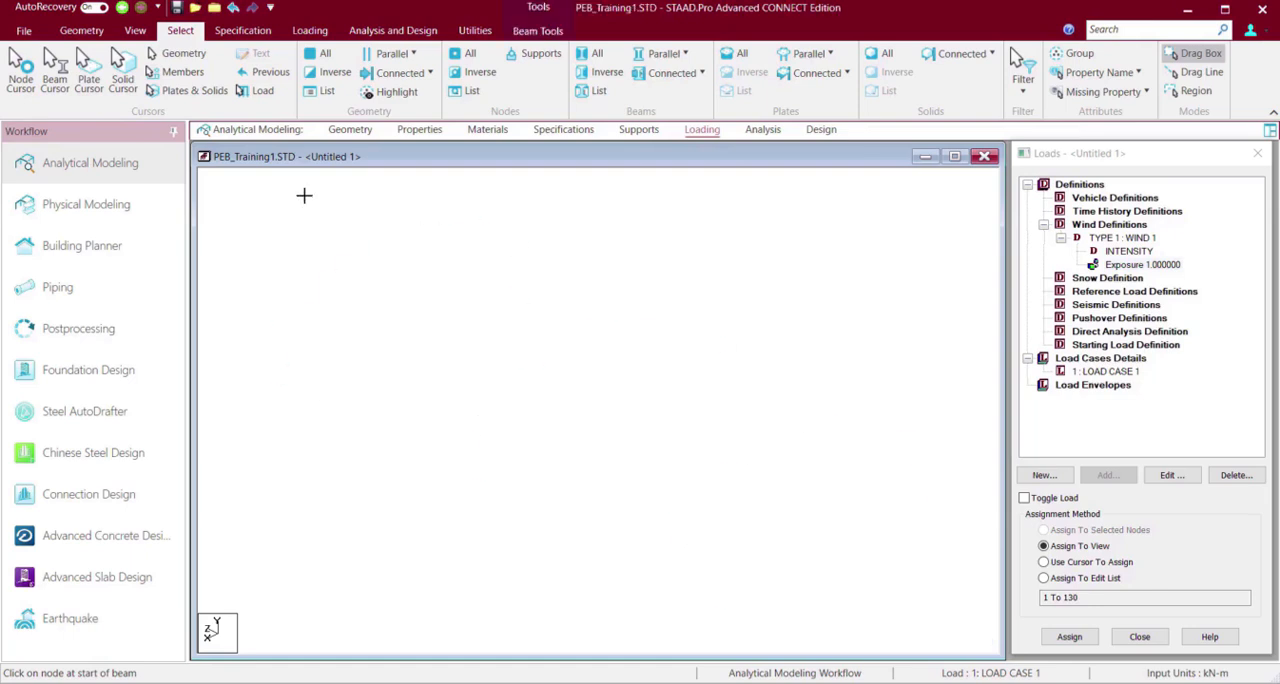
pyautogui.click(537, 30)
pyautogui.click(478, 31)
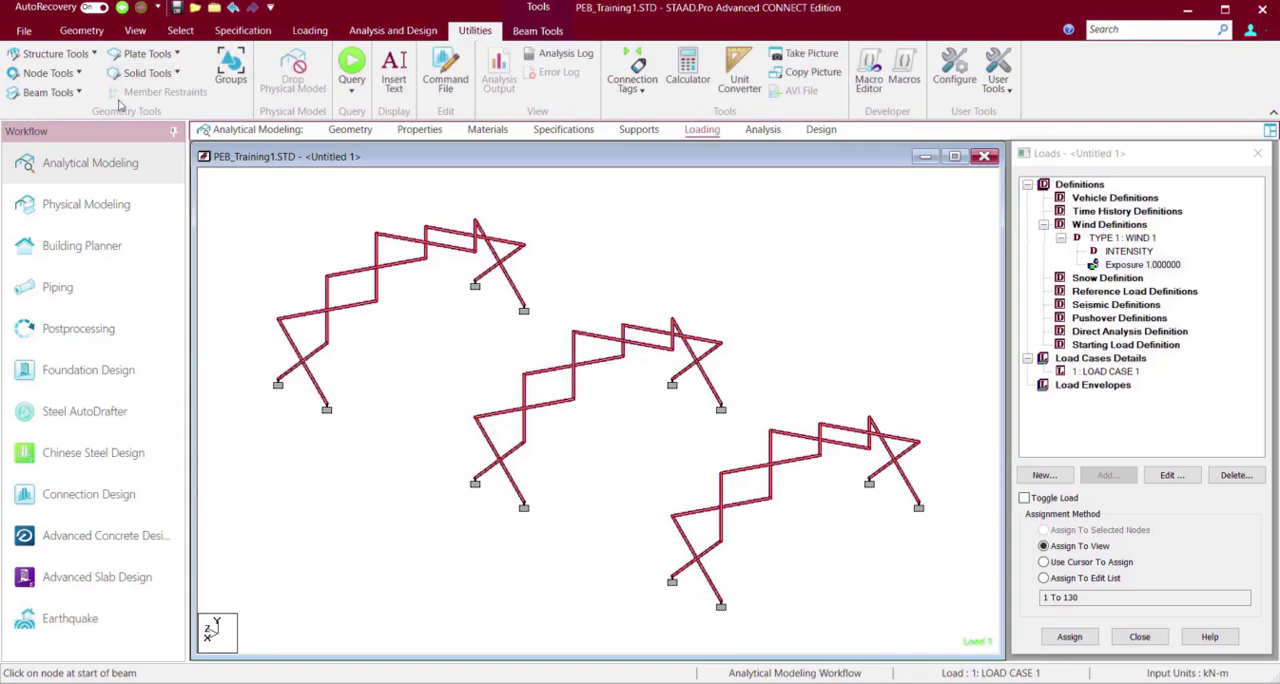
pyautogui.click(81, 31)
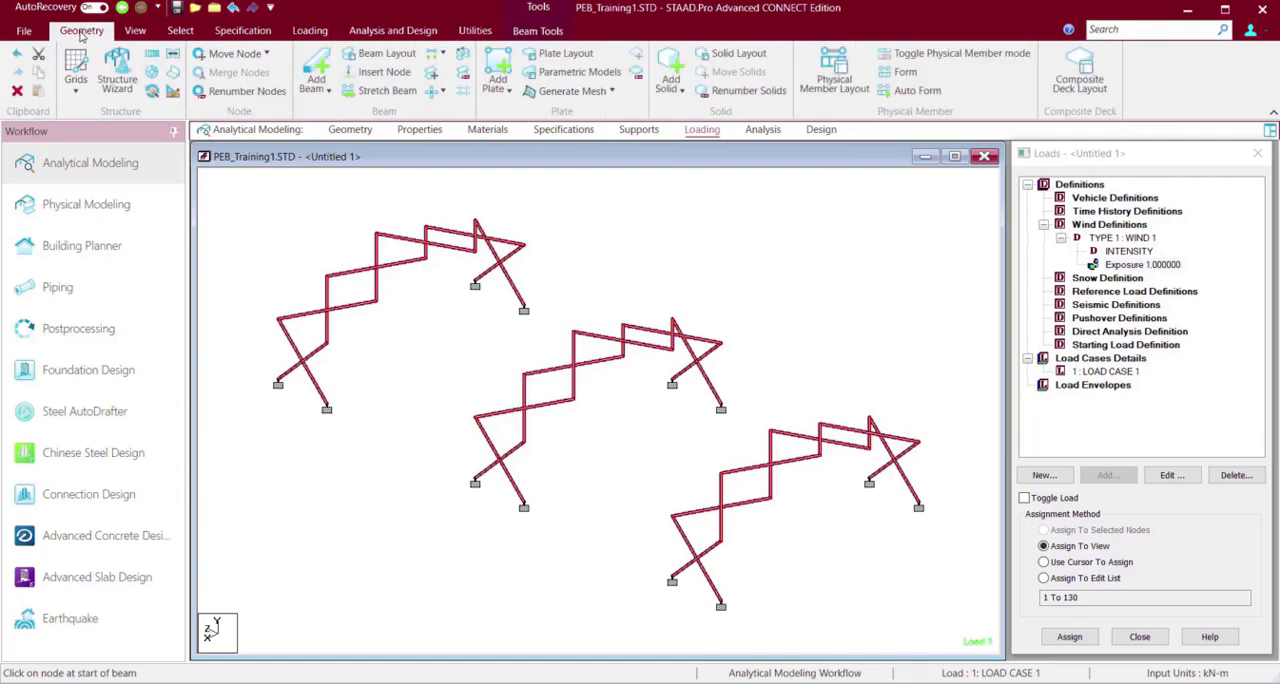
pyautogui.click(246, 31)
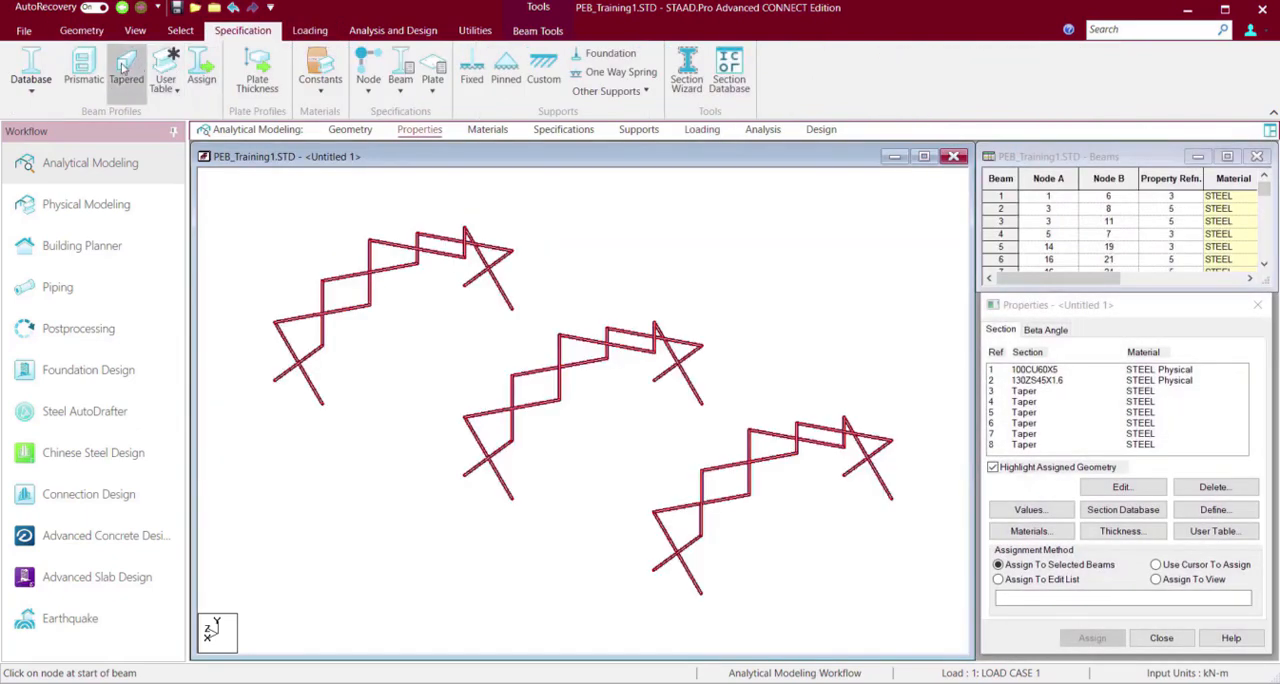
pyautogui.click(80, 68)
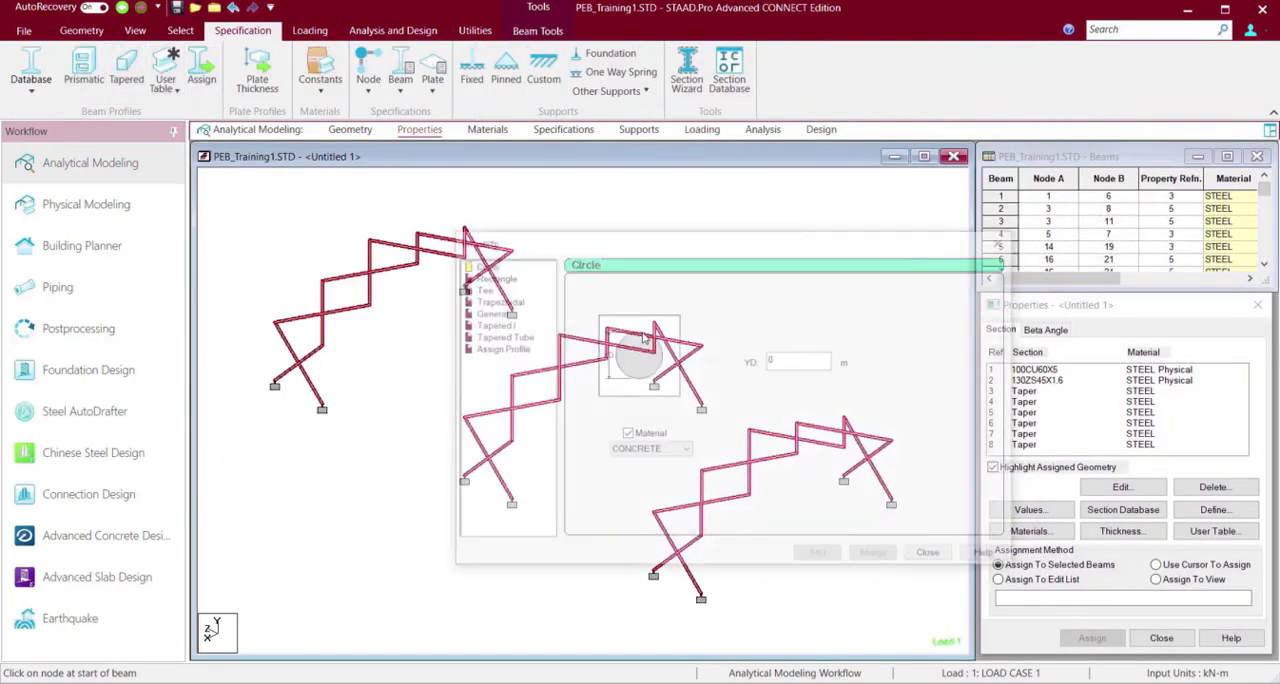
pyautogui.click(797, 365)
pyautogui.click(797, 365)
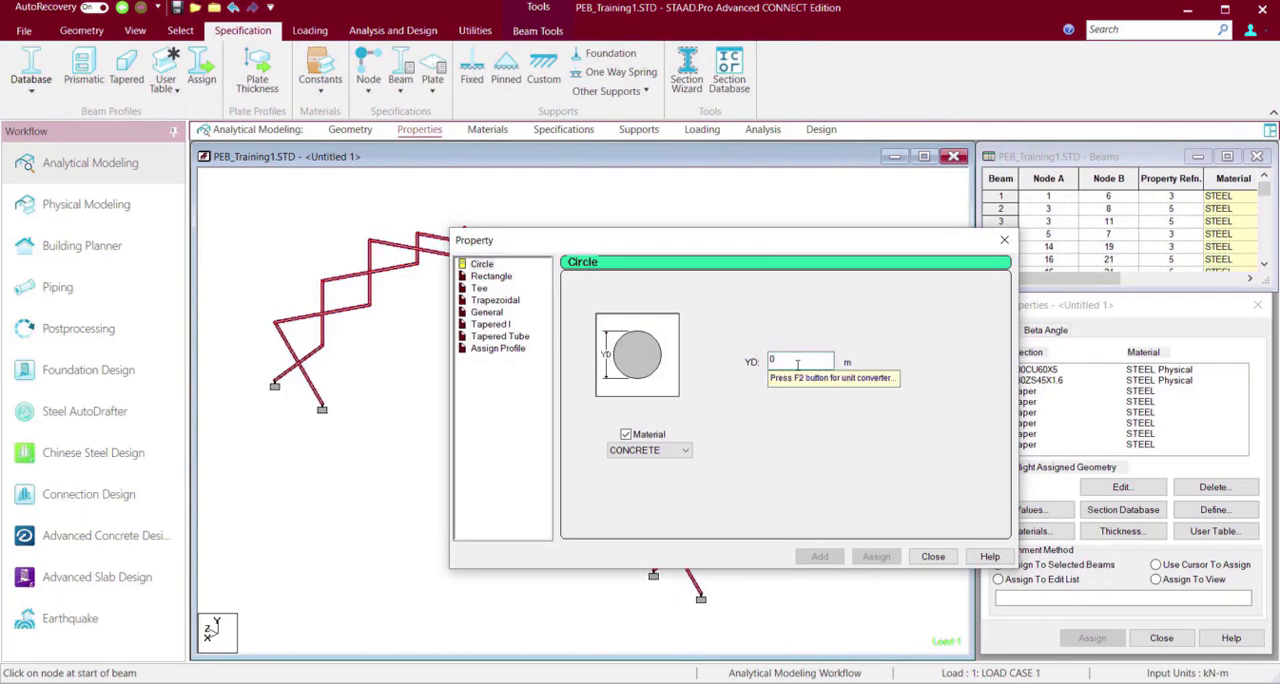
pyautogui.write('.025')
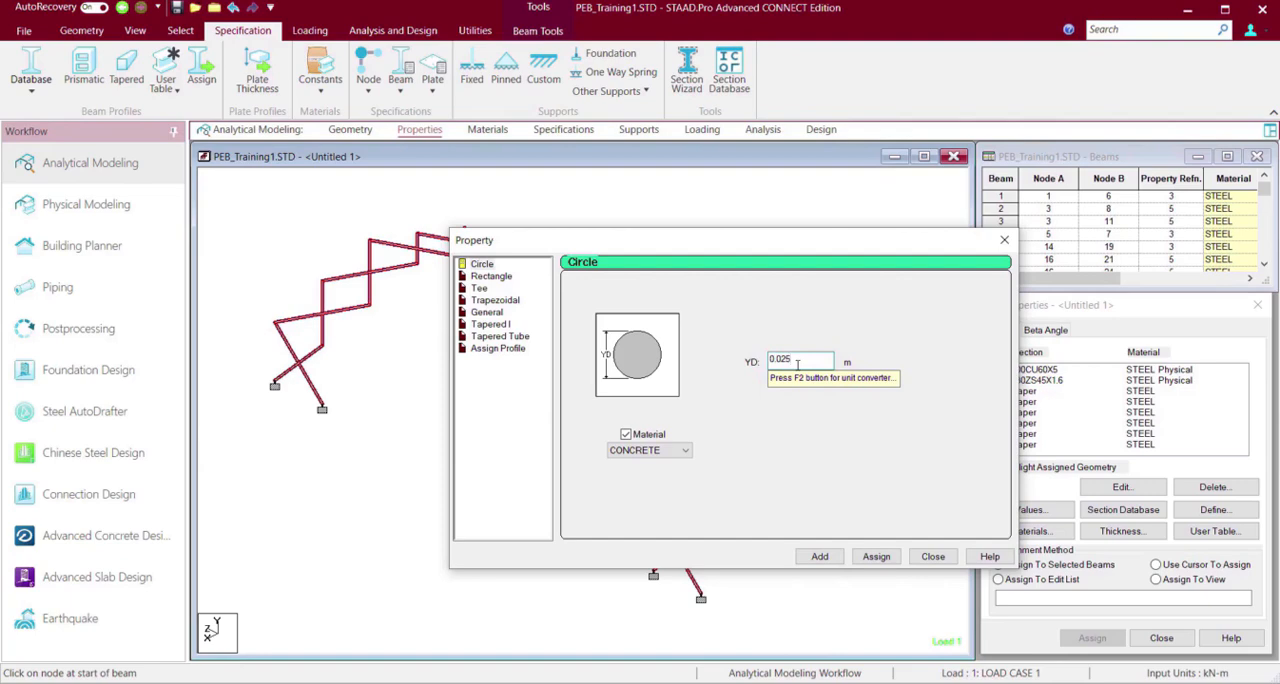
pyautogui.click(880, 560)
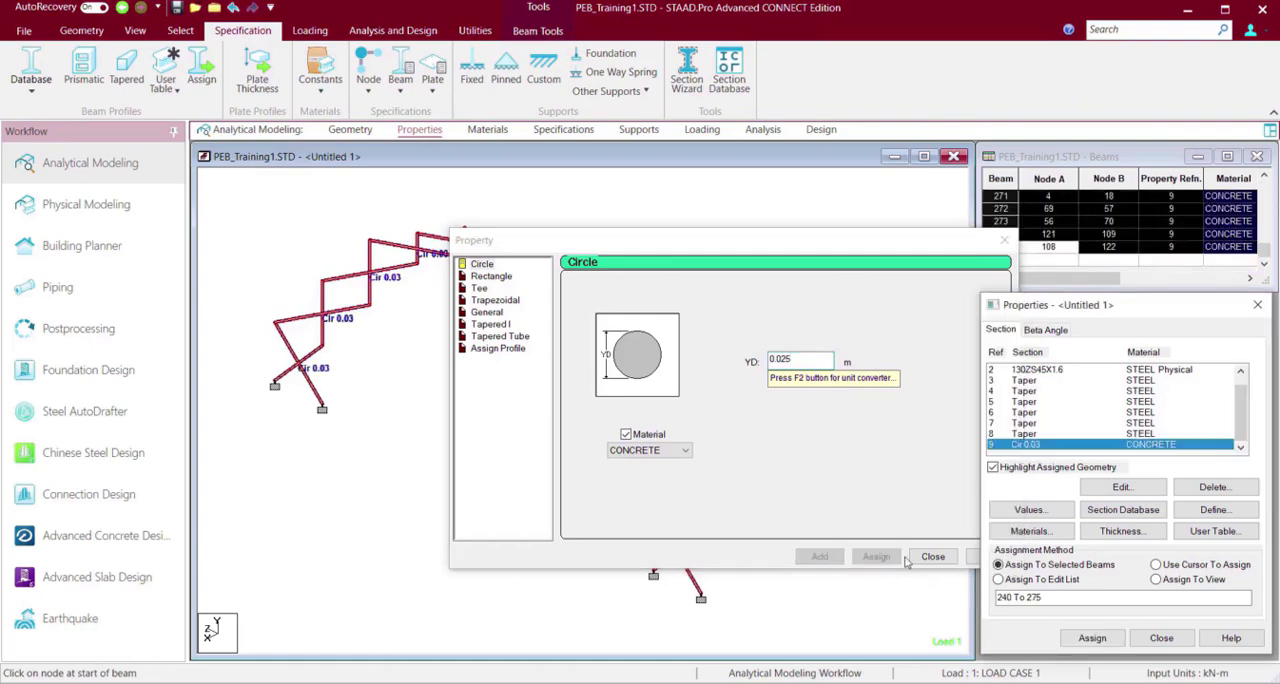
pyautogui.click(932, 557)
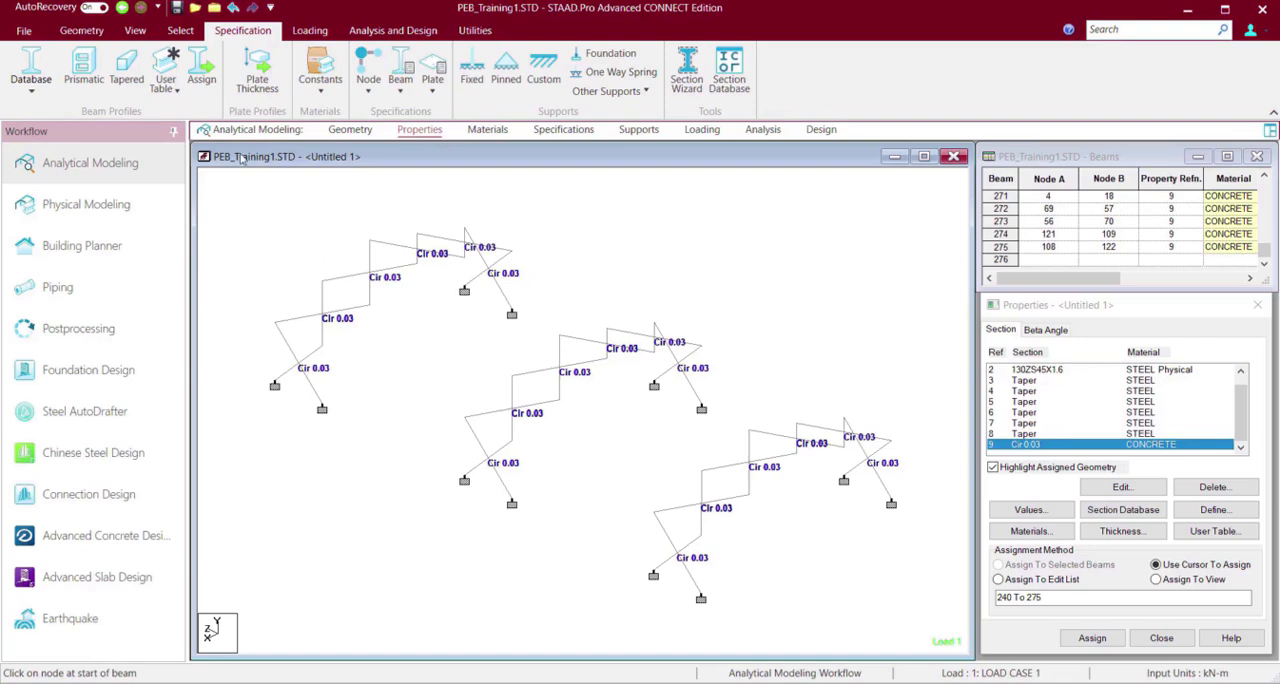
# Render the isolated bracing members in 3D to check their section, and close the rendered view.
pyautogui.click(83, 31)
pyautogui.click(135, 31)
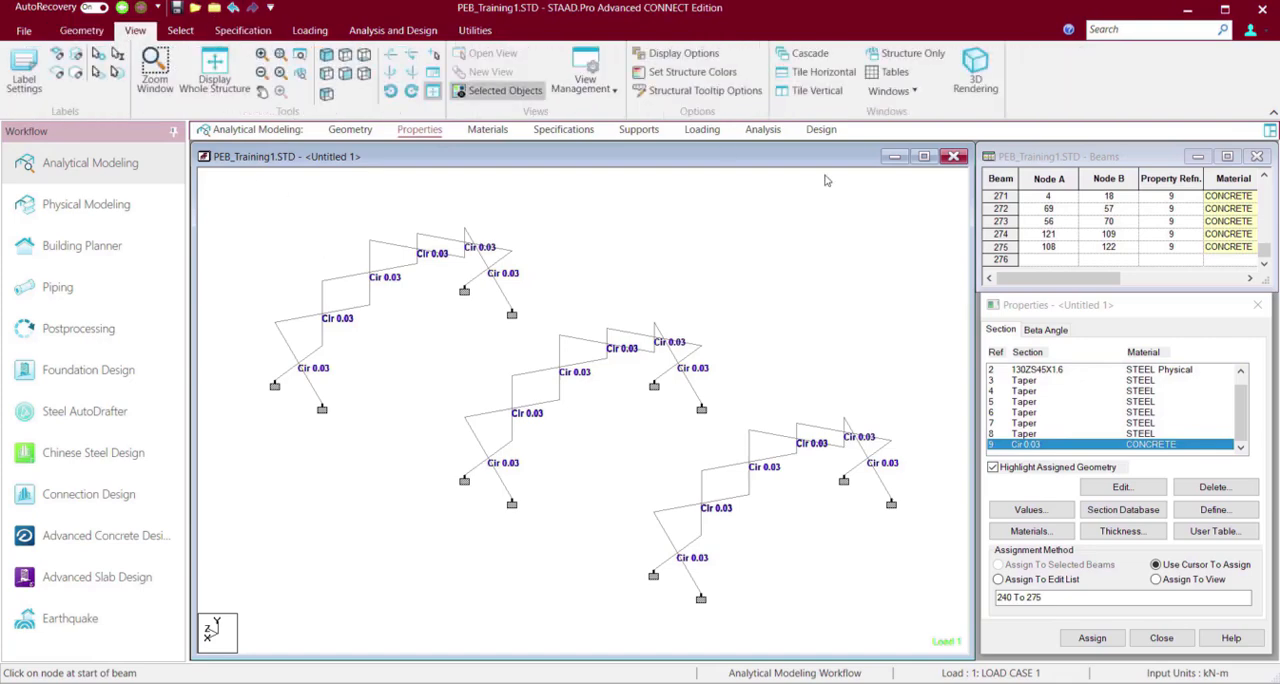
pyautogui.click(972, 66)
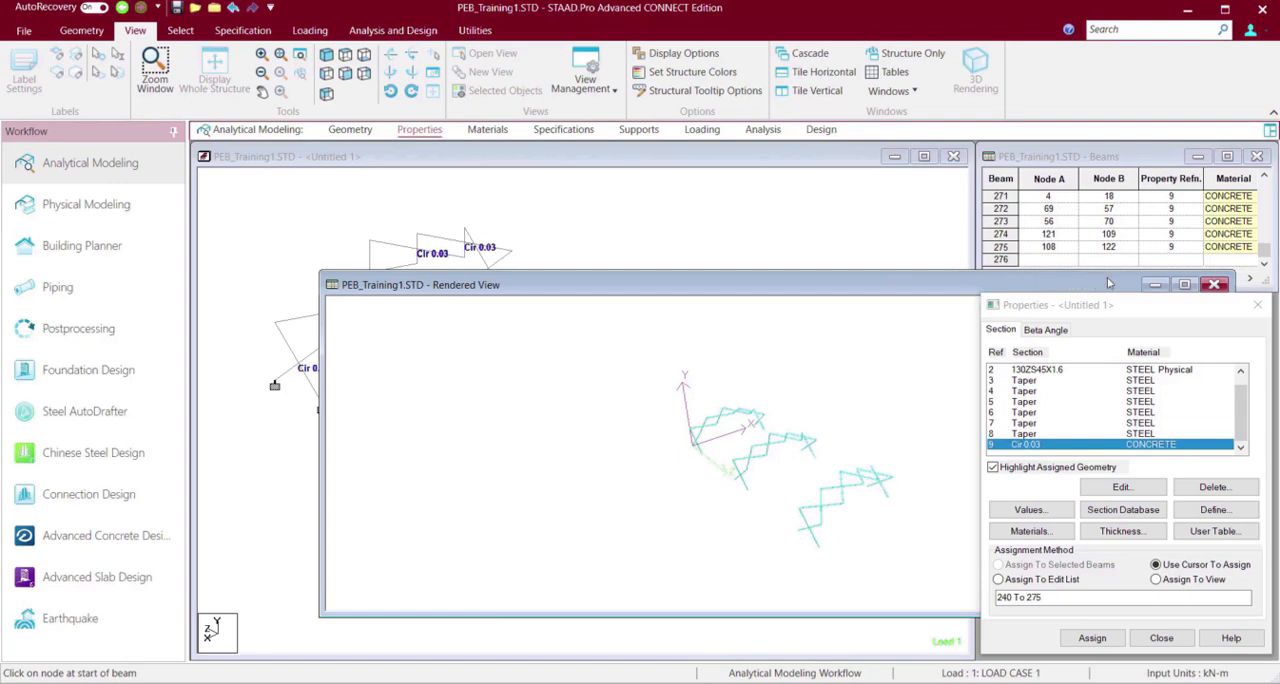
pyautogui.click(1213, 285)
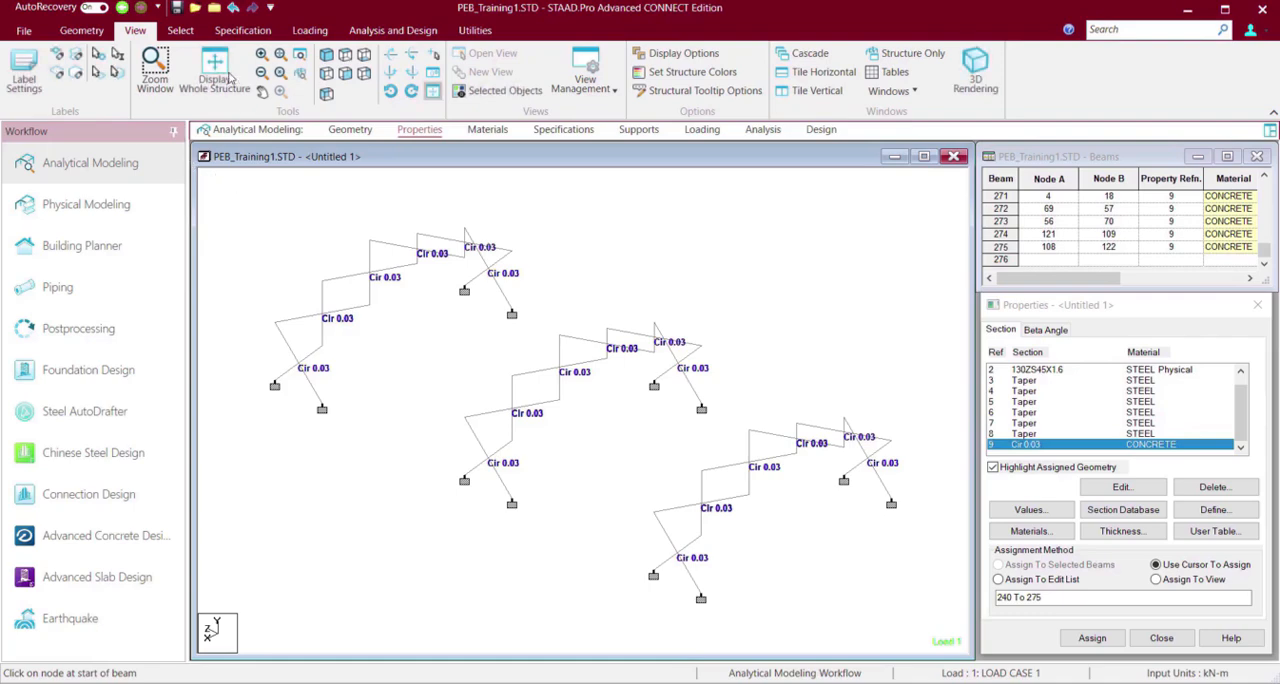
# Display the whole structure again and examine the braced building in a maximized 3D rendering.
pyautogui.click(215, 68)
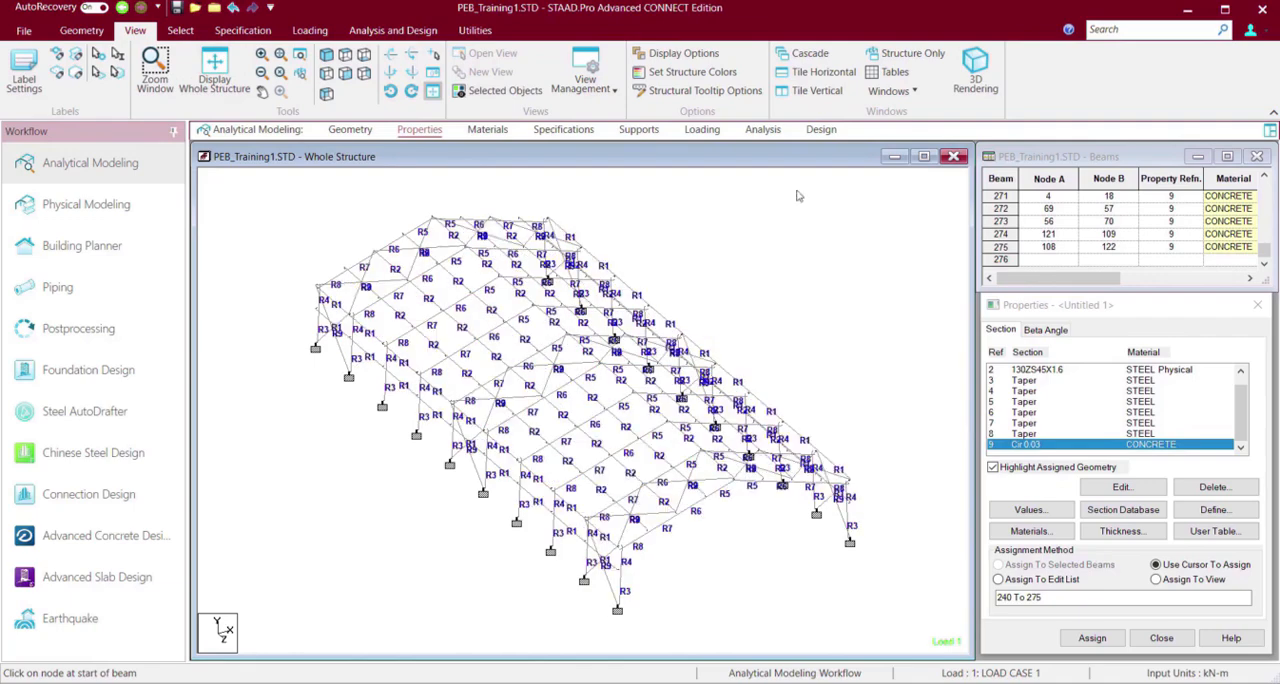
pyautogui.click(975, 68)
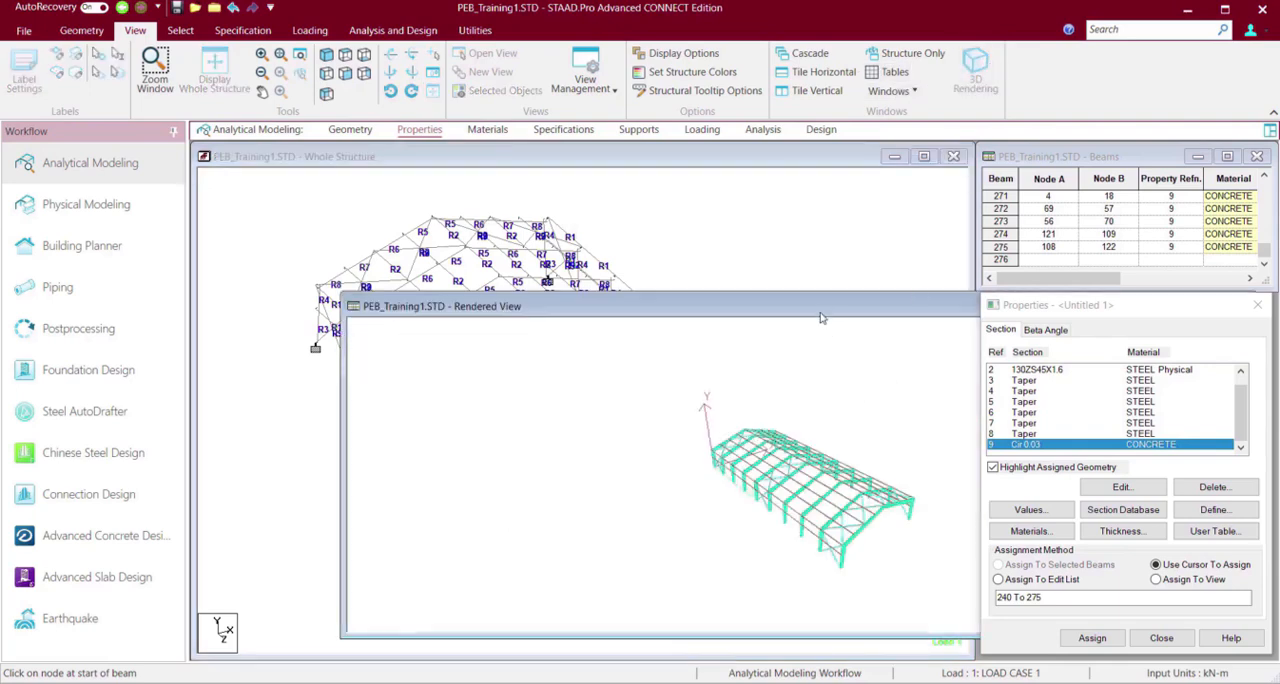
pyautogui.doubleClick(817, 313)
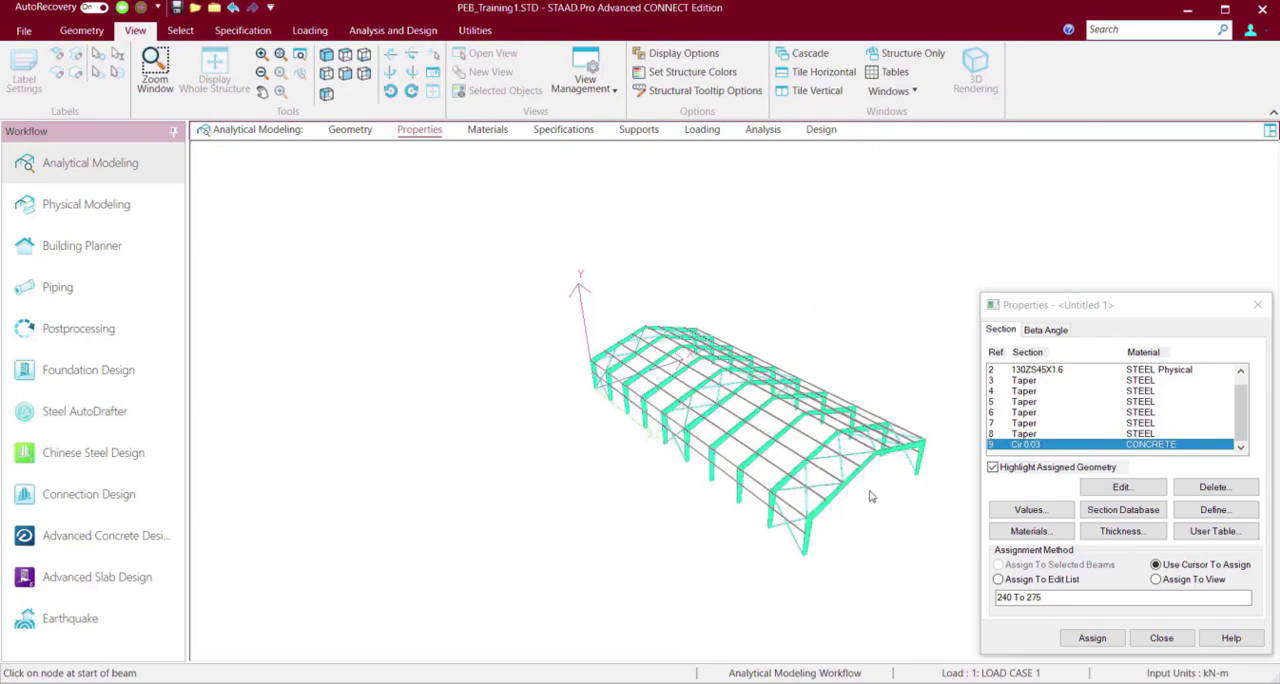
pyautogui.moveTo(868, 502); pyautogui.dragTo(579, 432)
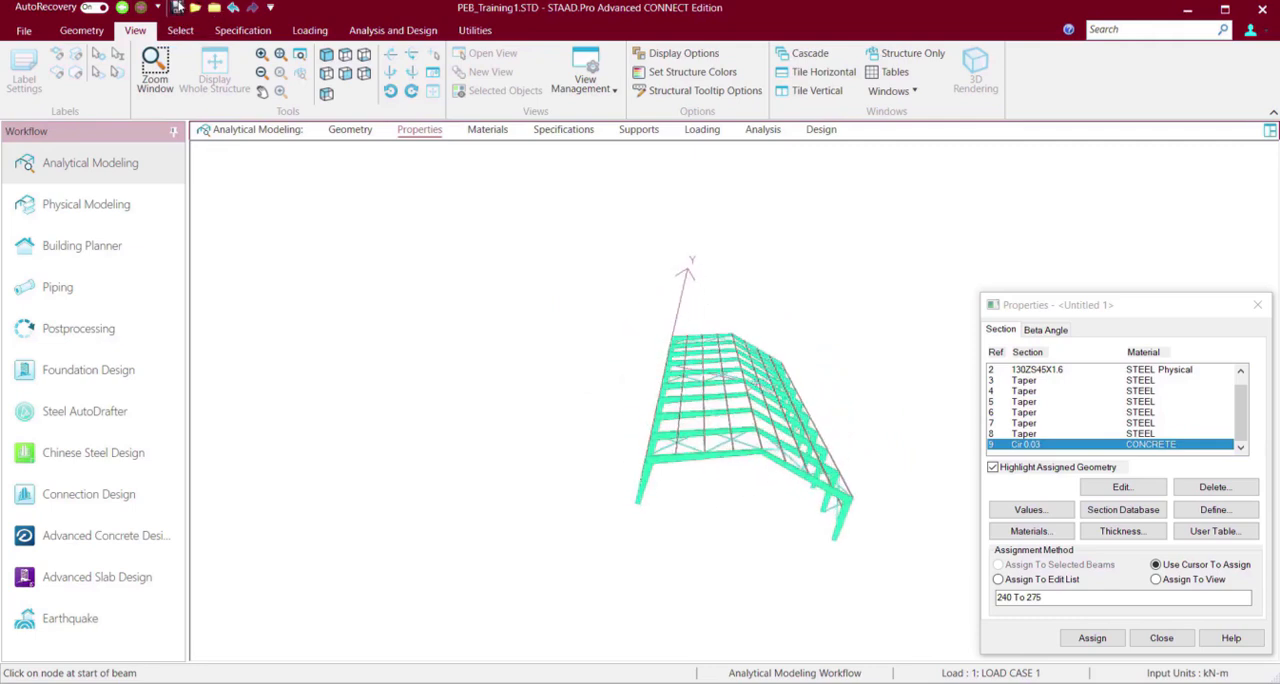
# Save the modified structure to its current file and open the file information page.
pyautogui.click(178, 7)
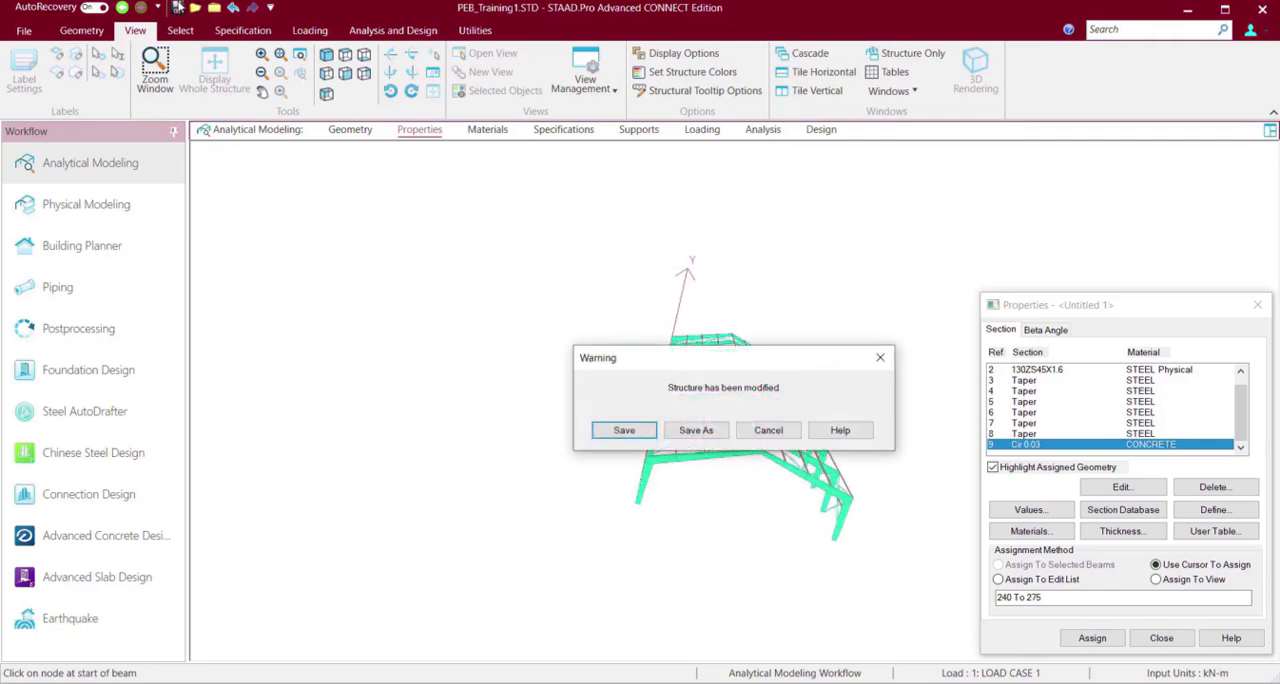
pyautogui.click(622, 430)
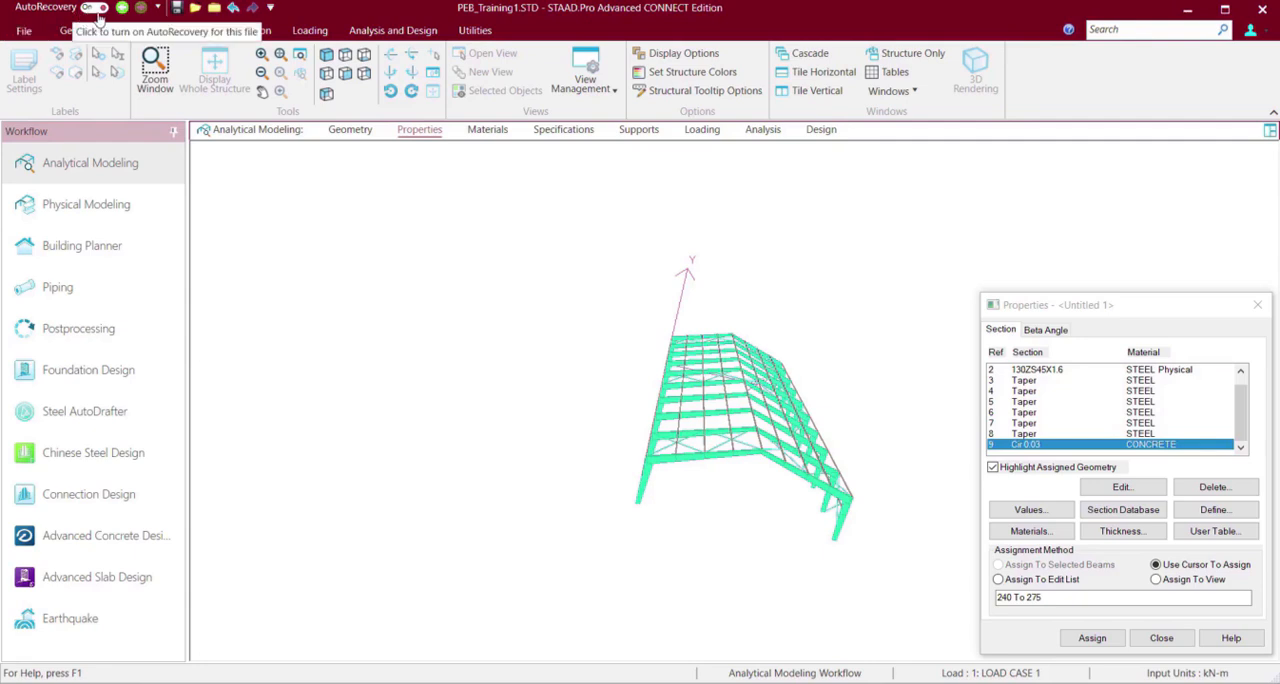
pyautogui.click(104, 18)
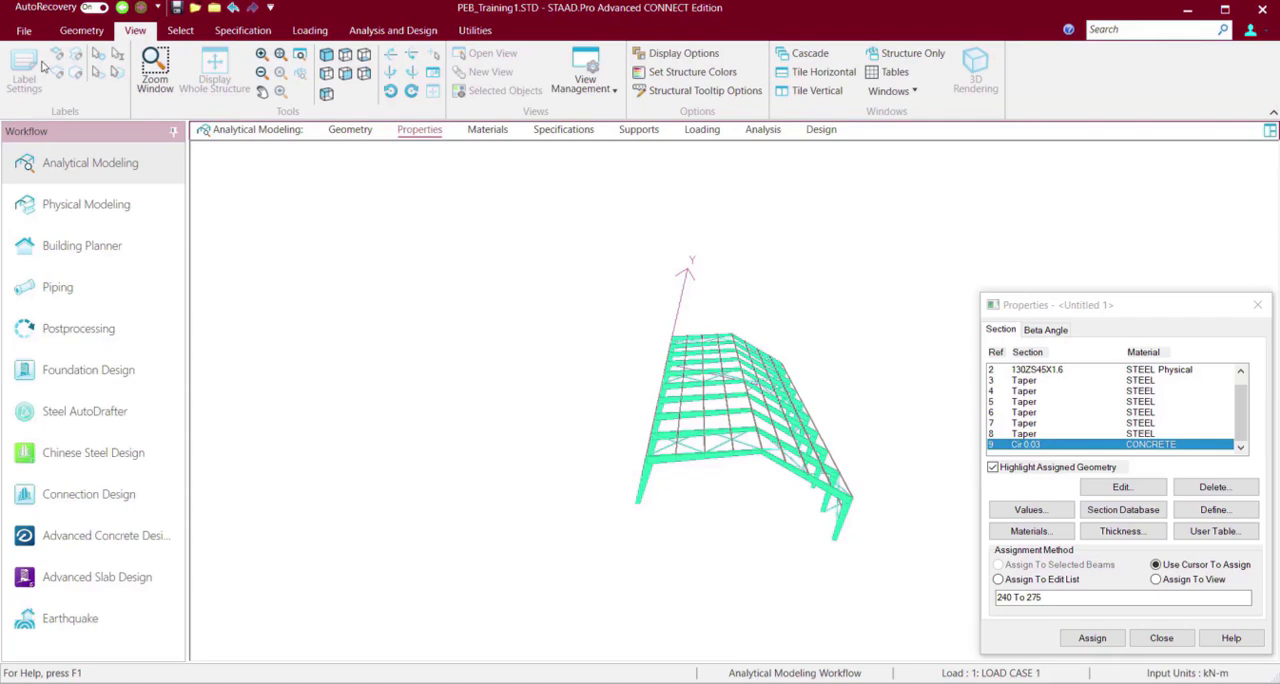
pyautogui.click(24, 31)
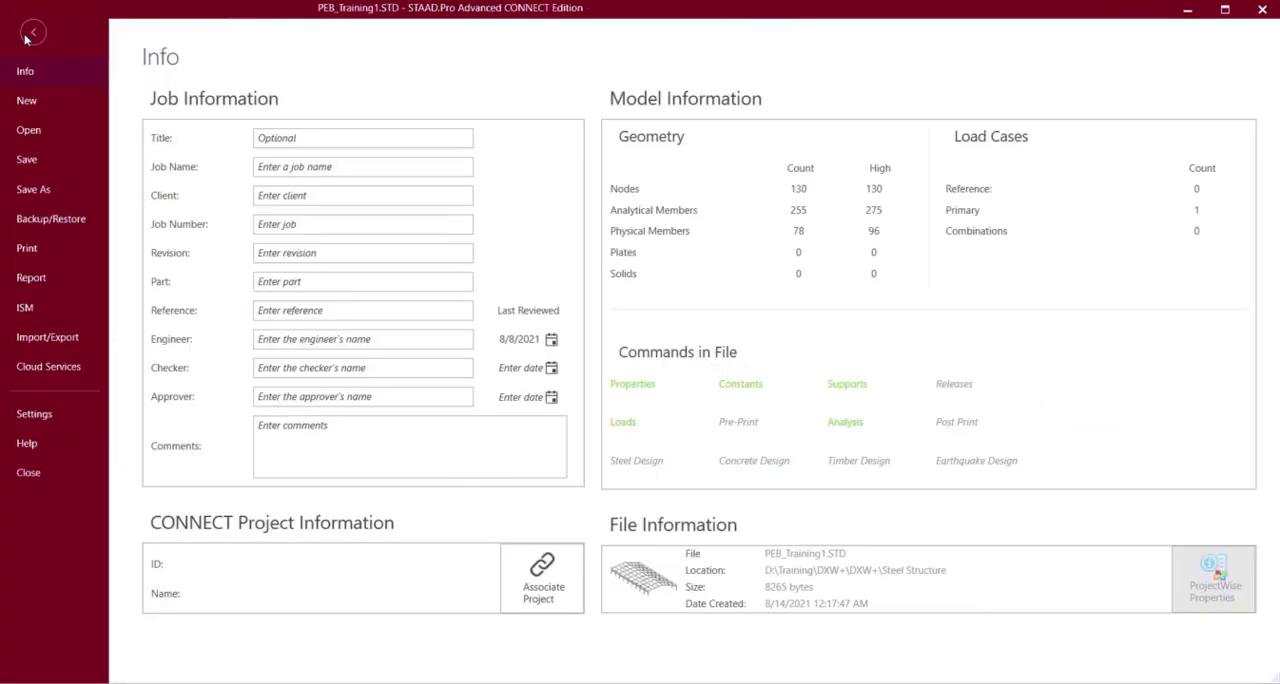
# Close the current model and review the AutoRecover setting among the application configuration options.
pyautogui.click(34, 414)
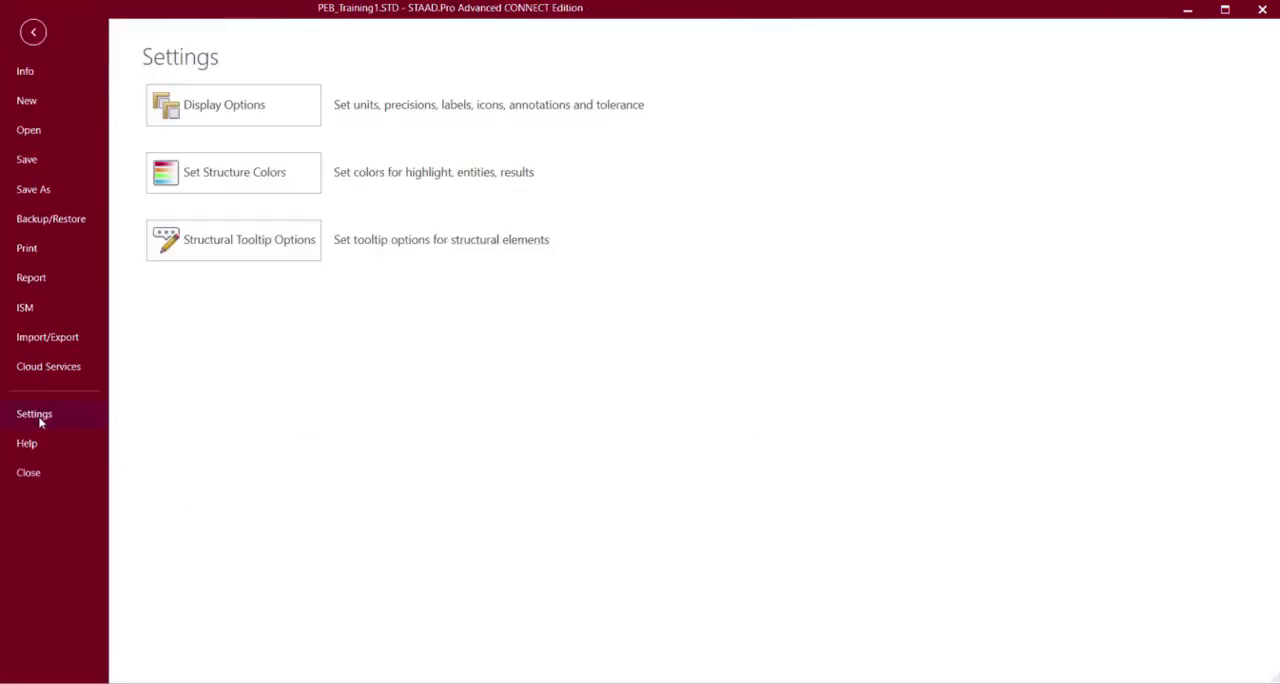
pyautogui.click(43, 472)
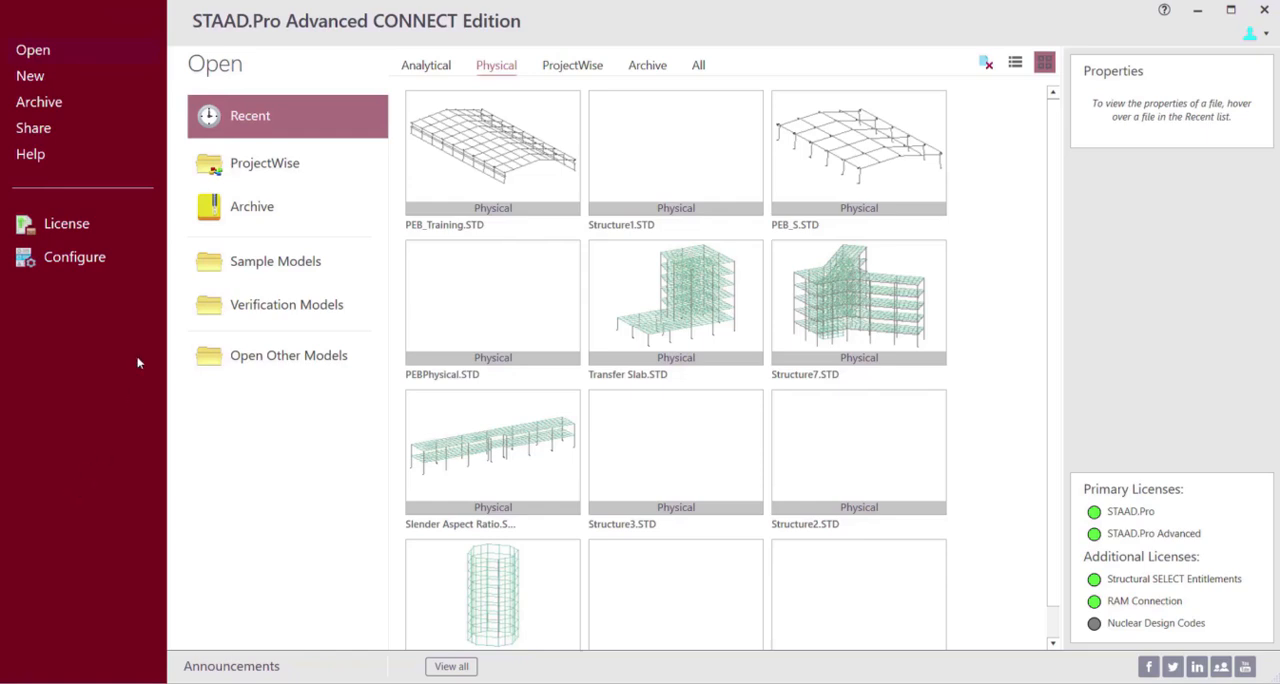
pyautogui.click(75, 258)
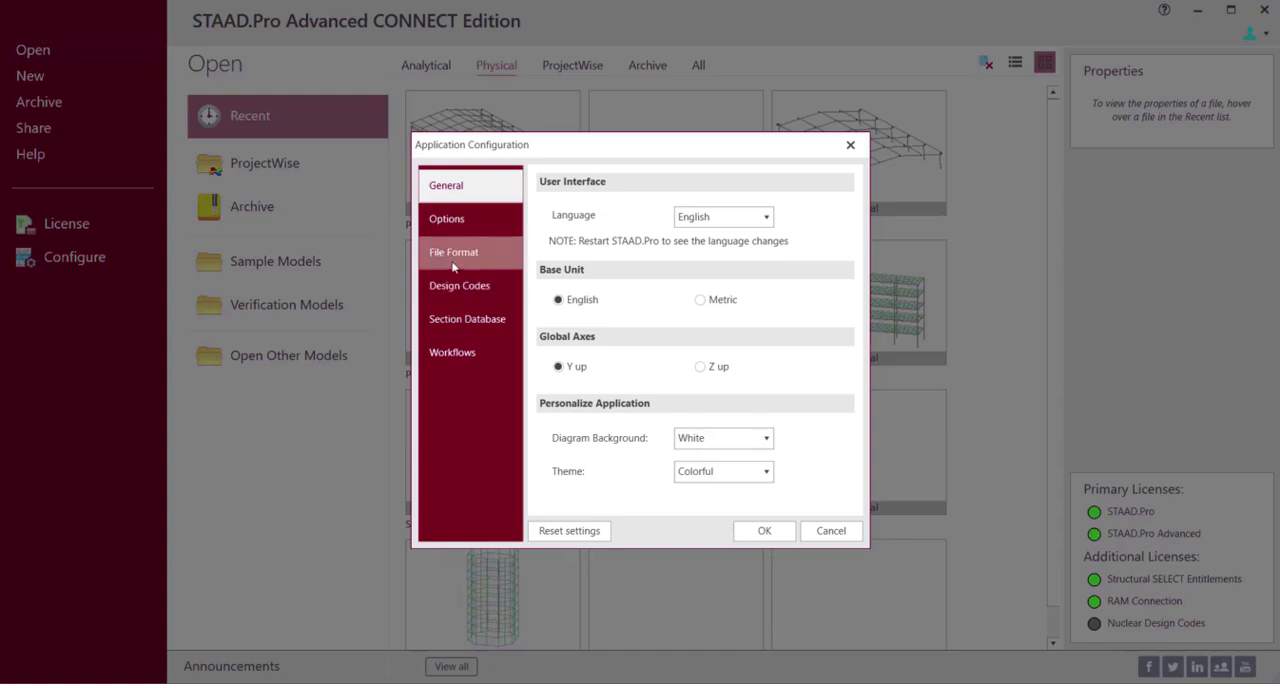
pyautogui.click(446, 224)
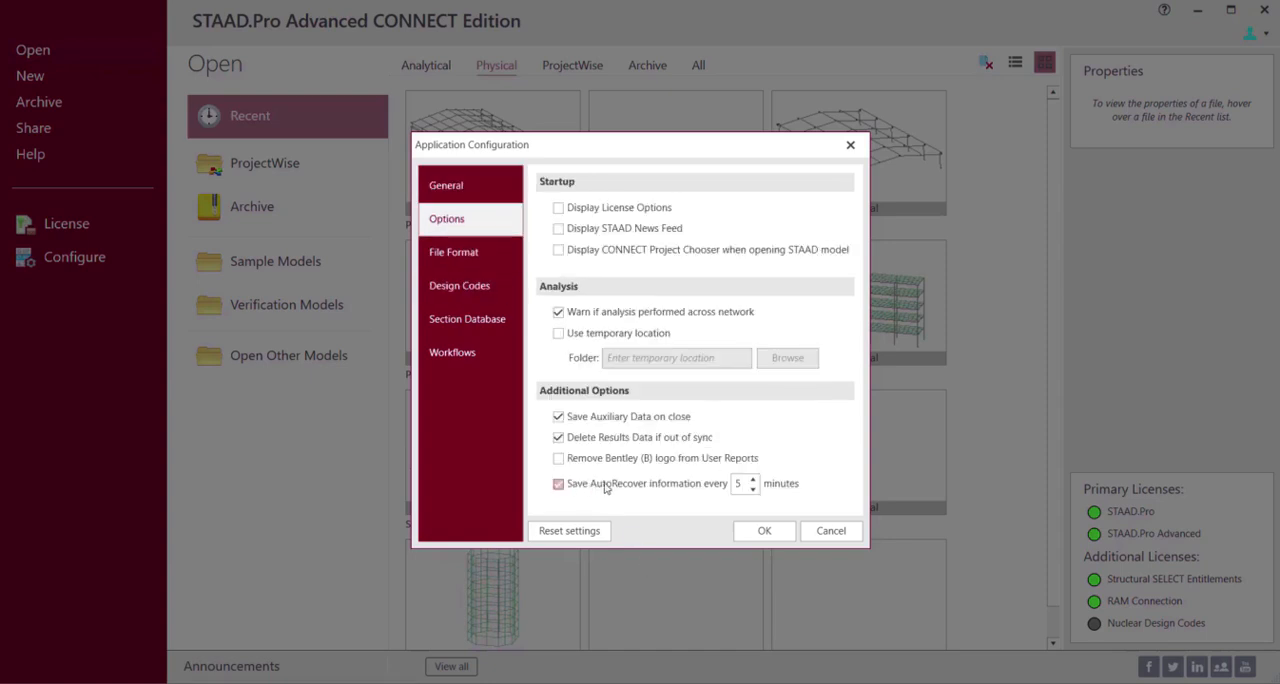
pyautogui.click(777, 533)
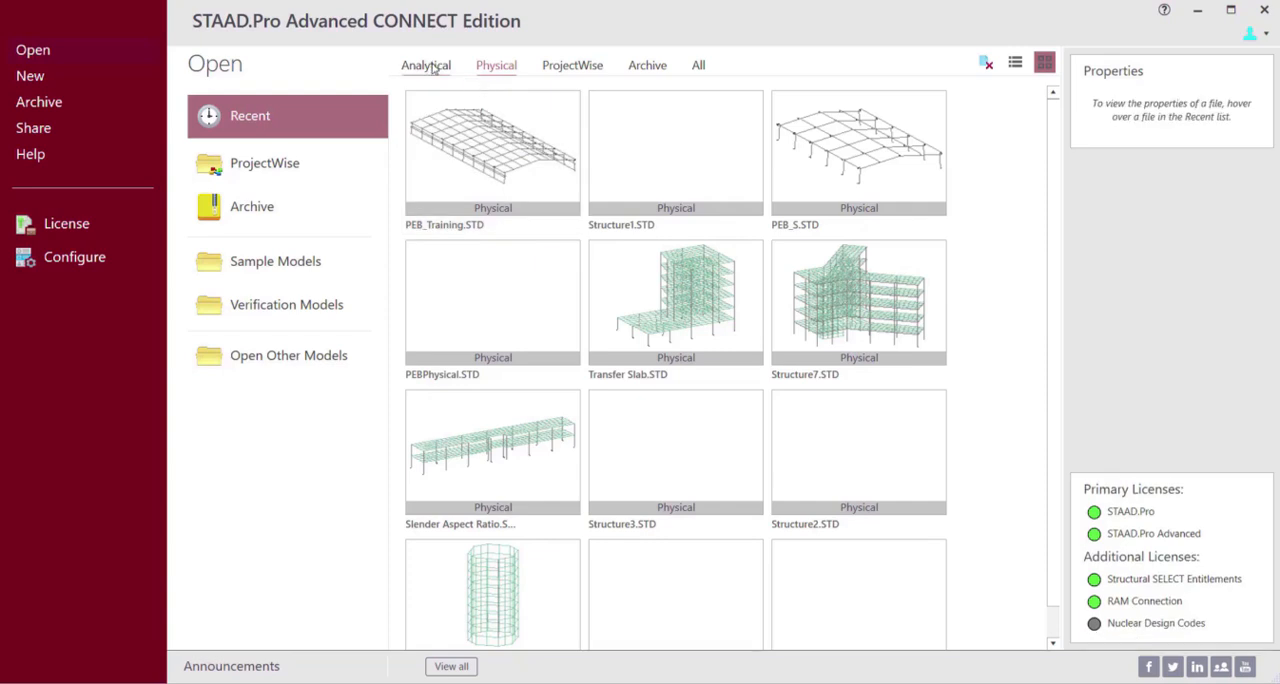
# Reopen the analytical model PEB_Training1.STD from the recent files, declining to edit its input file.
pyautogui.click(432, 66)
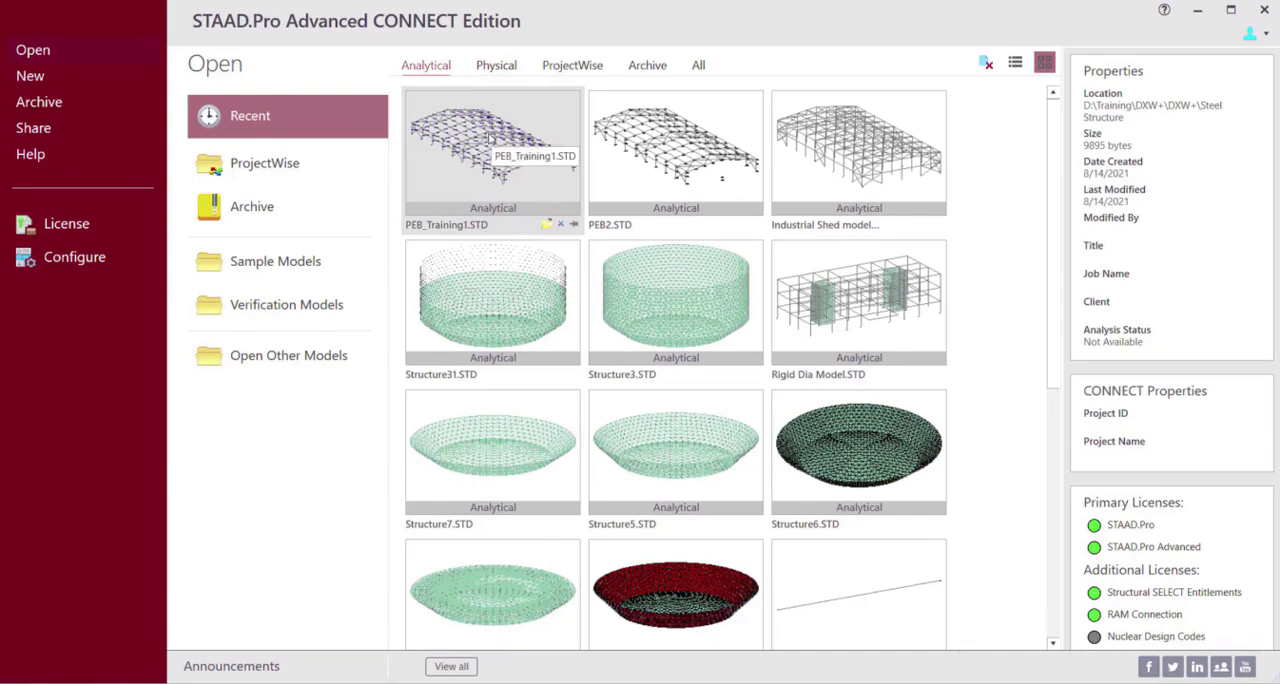
pyautogui.click(488, 138)
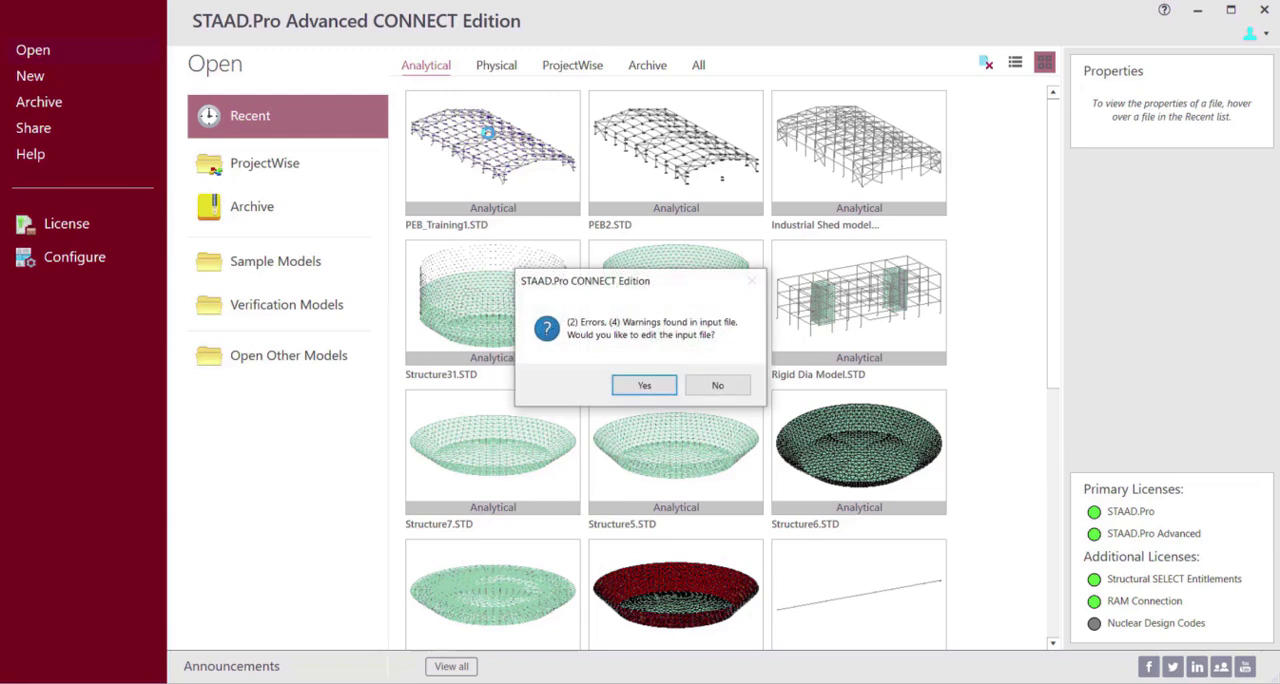
pyautogui.click(718, 386)
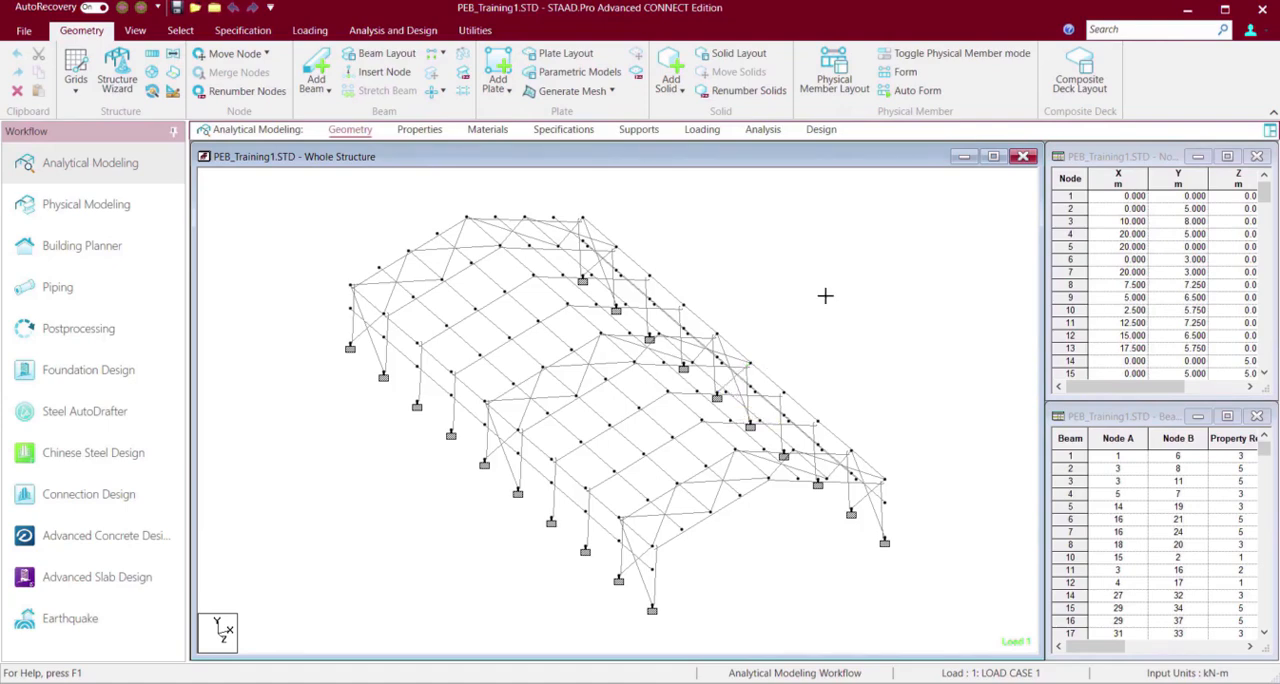
# Render the reopened structure in 3D to check it from another angle, and close the rendered view.
pyautogui.click(137, 31)
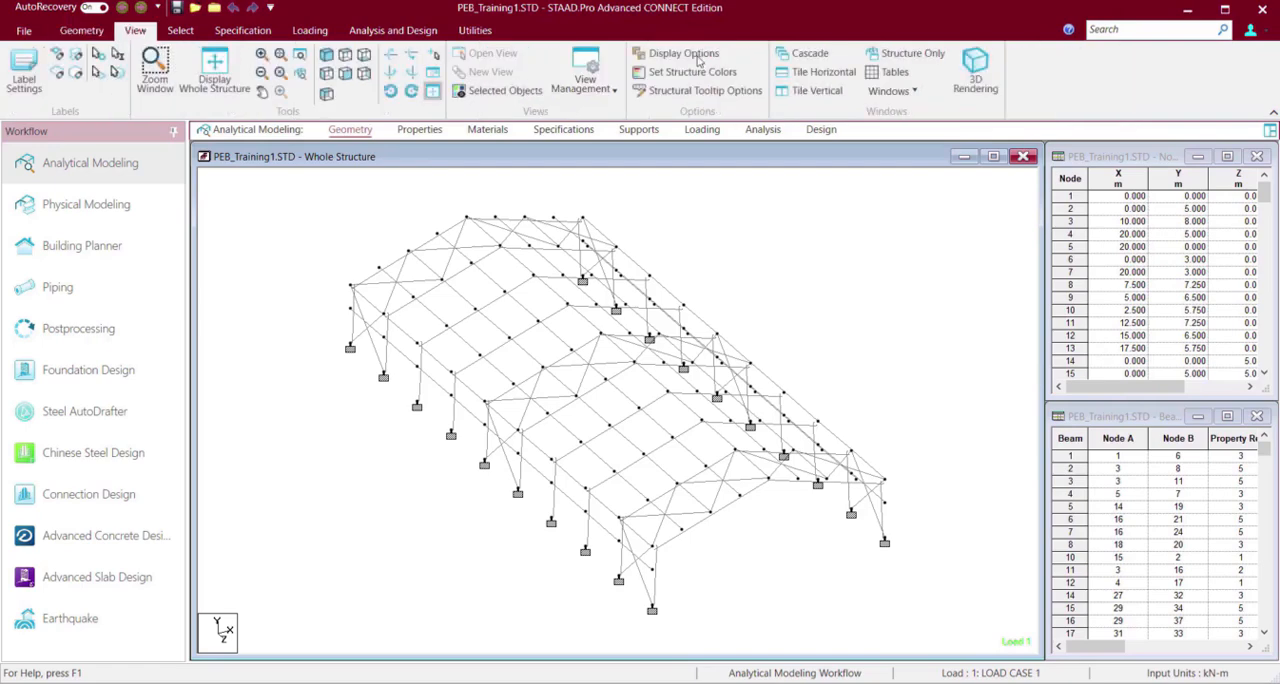
pyautogui.click(977, 80)
pyautogui.moveTo(785, 430); pyautogui.dragTo(685, 409)
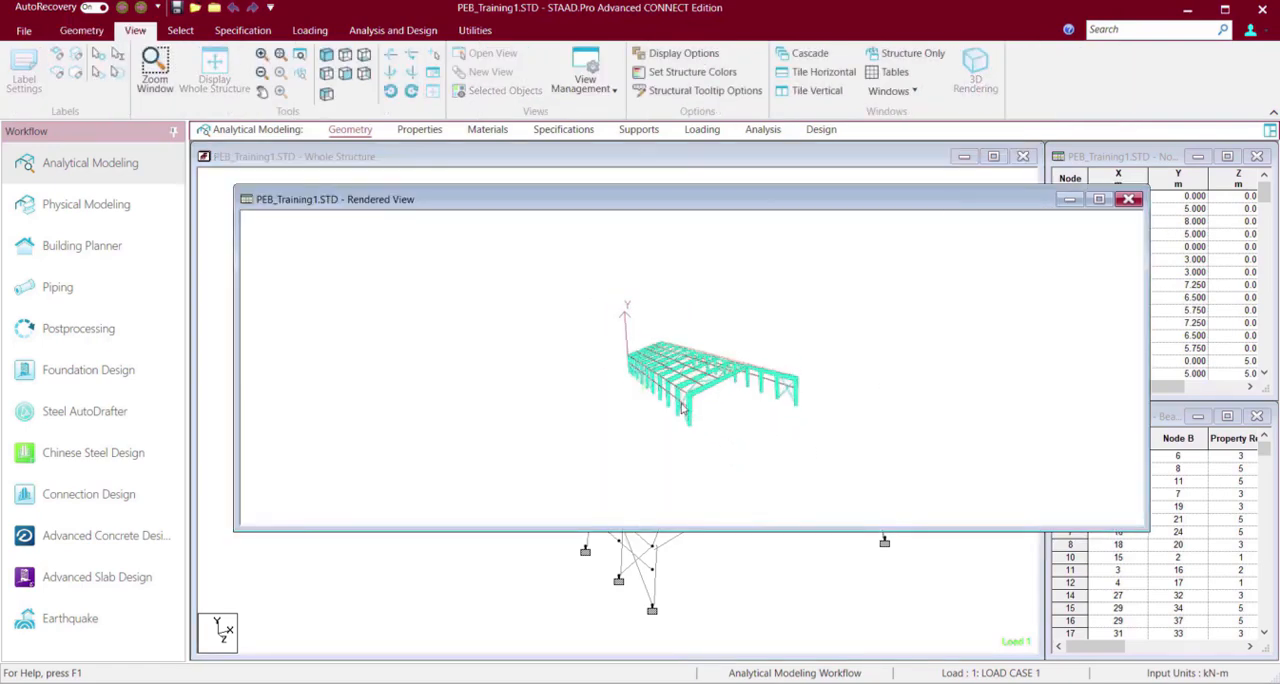
pyautogui.click(1130, 201)
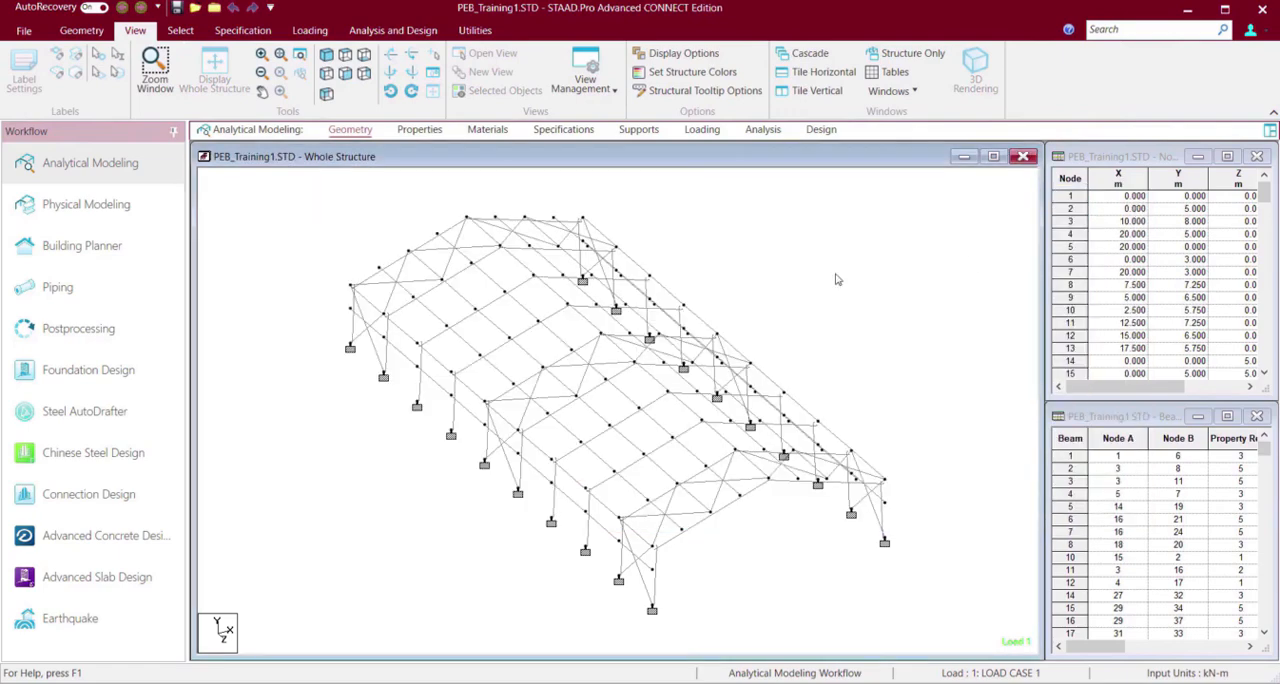
# Open the loading definitions and examine the braced building's roof, side walls and end frames from several angles.
pyautogui.click(707, 136)
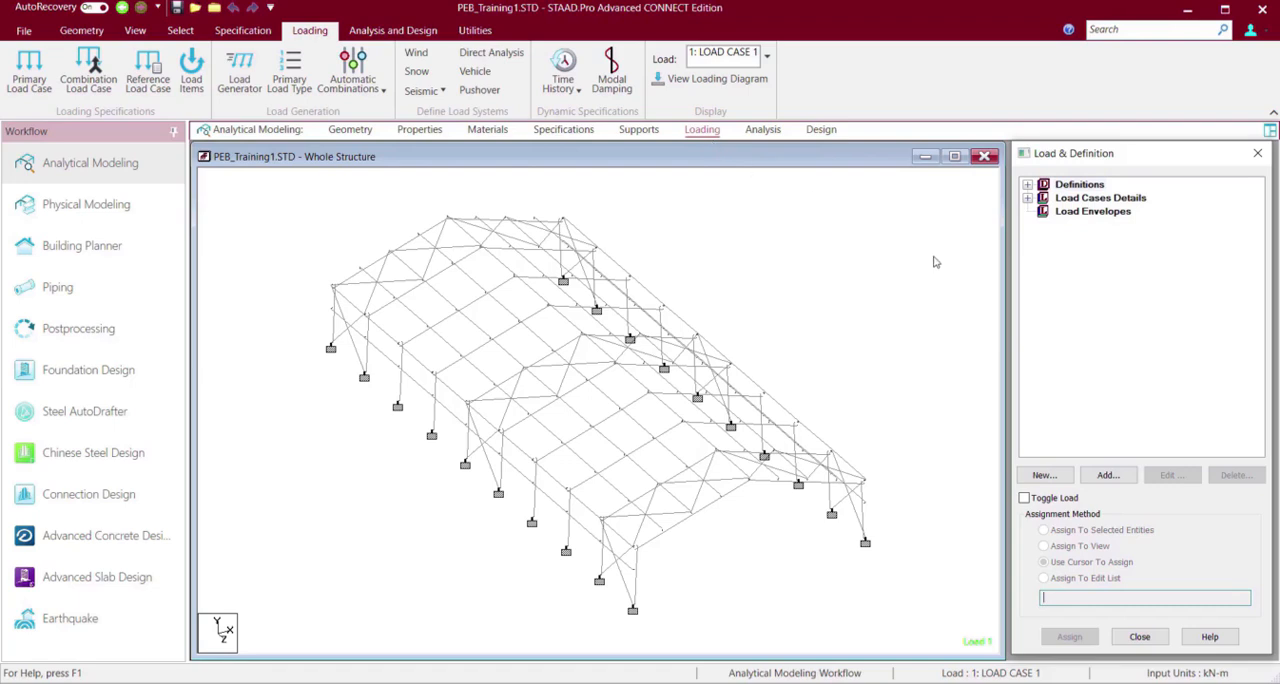
pyautogui.click(886, 287)
pyautogui.press('Left')
pyautogui.press('Left')
pyautogui.press('Left')
pyautogui.press('Left')
pyautogui.press('Left')
pyautogui.press('Left')
pyautogui.press('Left')
pyautogui.press('Left')
pyautogui.press('Left')
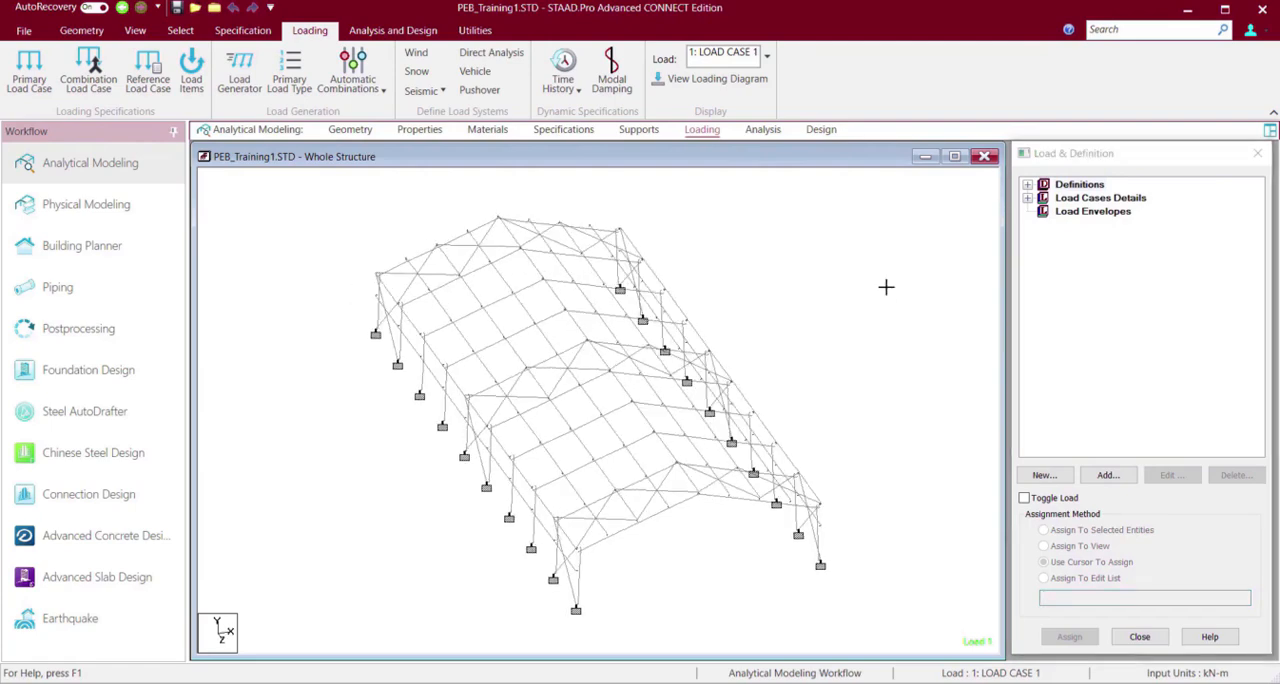
pyautogui.press('Left')
pyautogui.press('Left')
pyautogui.press('Left')
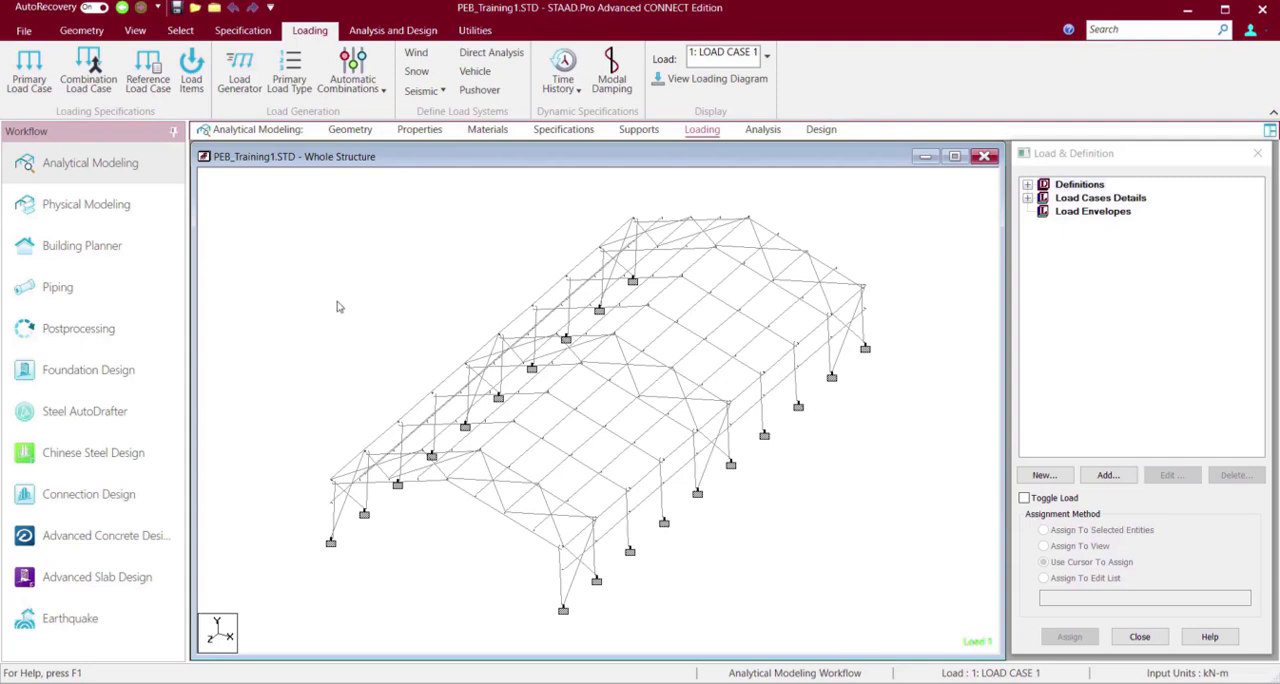
pyautogui.click(306, 241)
pyautogui.press('Left')
pyautogui.press('Left')
pyautogui.press('Left')
pyautogui.press('Left')
pyautogui.press('Left')
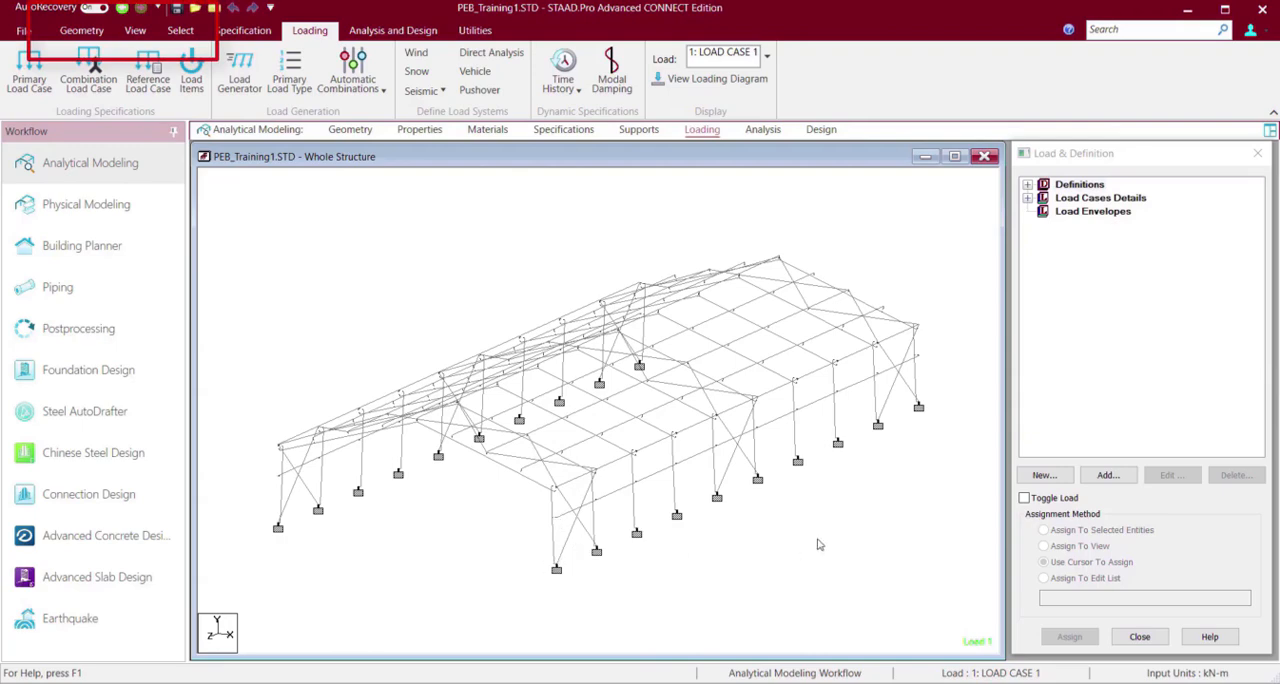
pyautogui.press('Right')
pyautogui.press('Right')
pyautogui.press('Right')
pyautogui.press('Right')
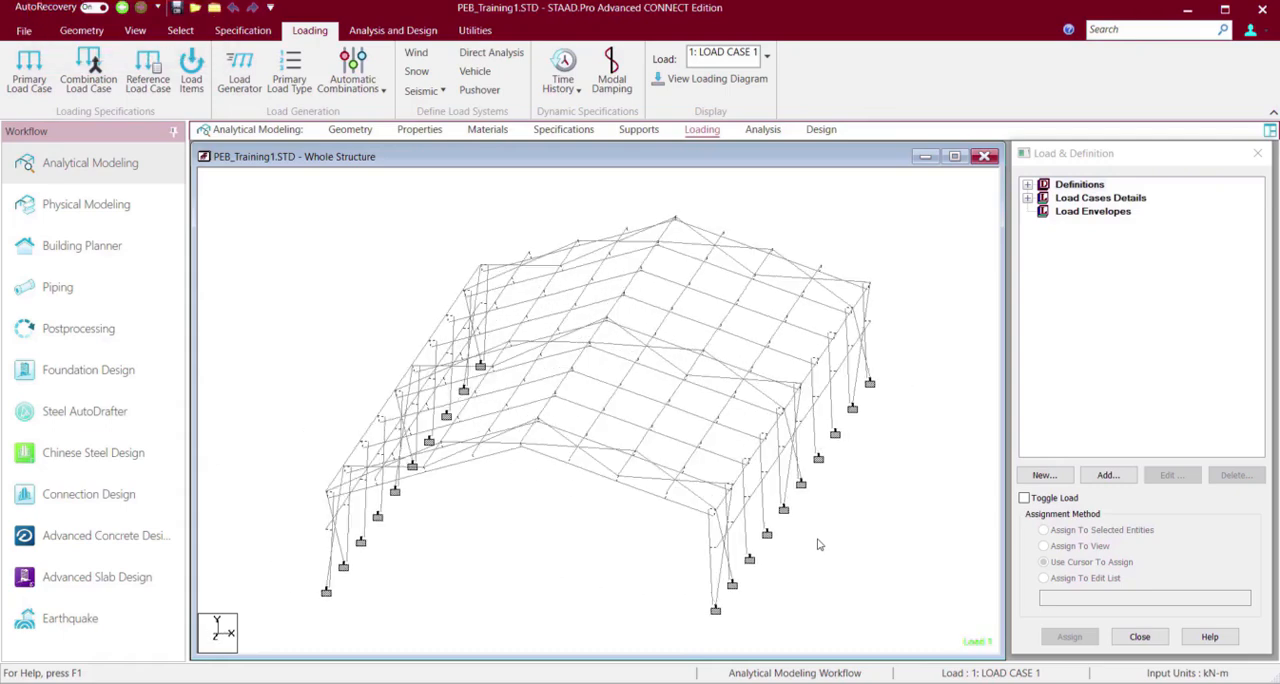
# Select all members of the side wall on the +X side and isolate them in a new view shown in the active window.
pyautogui.press('F5')
pyautogui.press('Right')
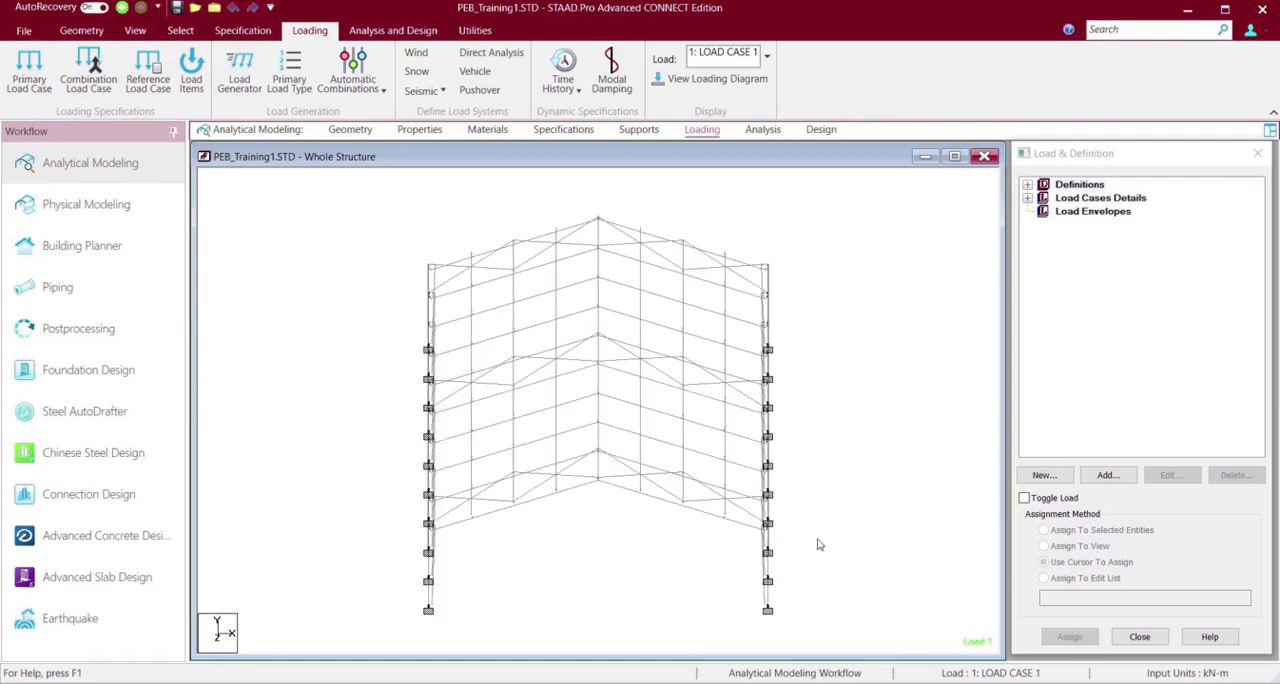
pyautogui.press('Right')
pyautogui.press('Right')
pyautogui.press('Right')
pyautogui.press('Right')
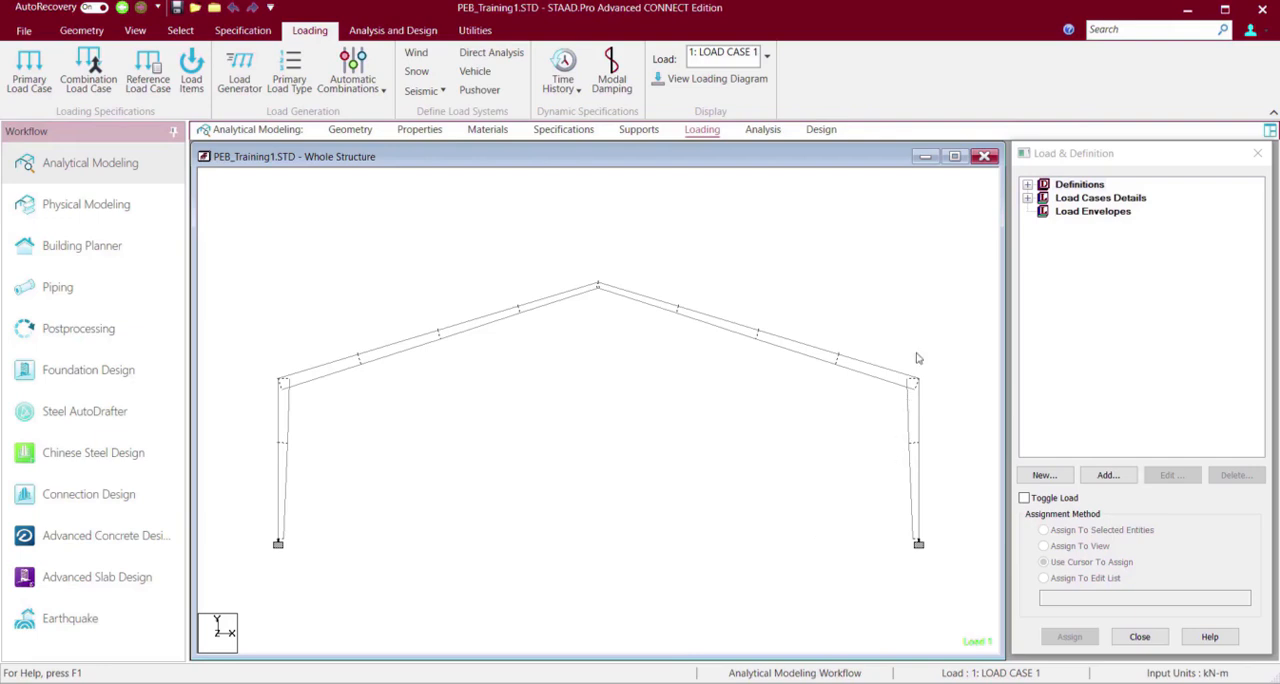
pyautogui.moveTo(897, 344); pyautogui.dragTo(946, 549)
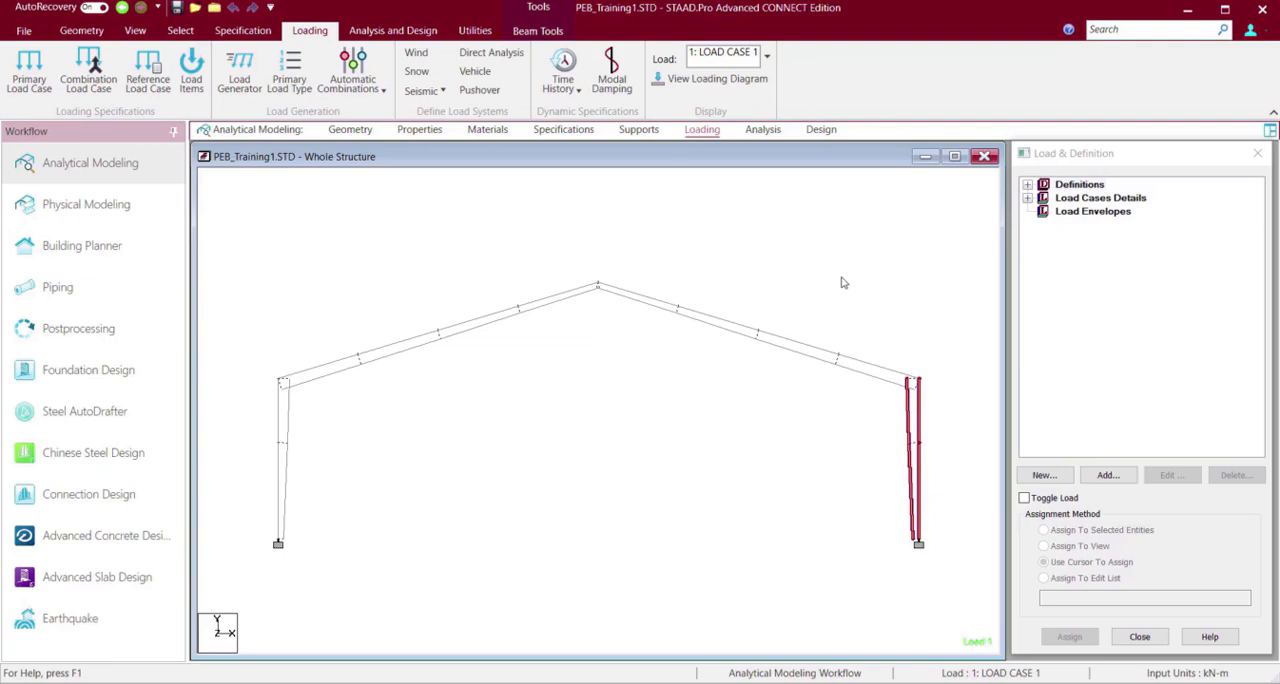
pyautogui.press('Left')
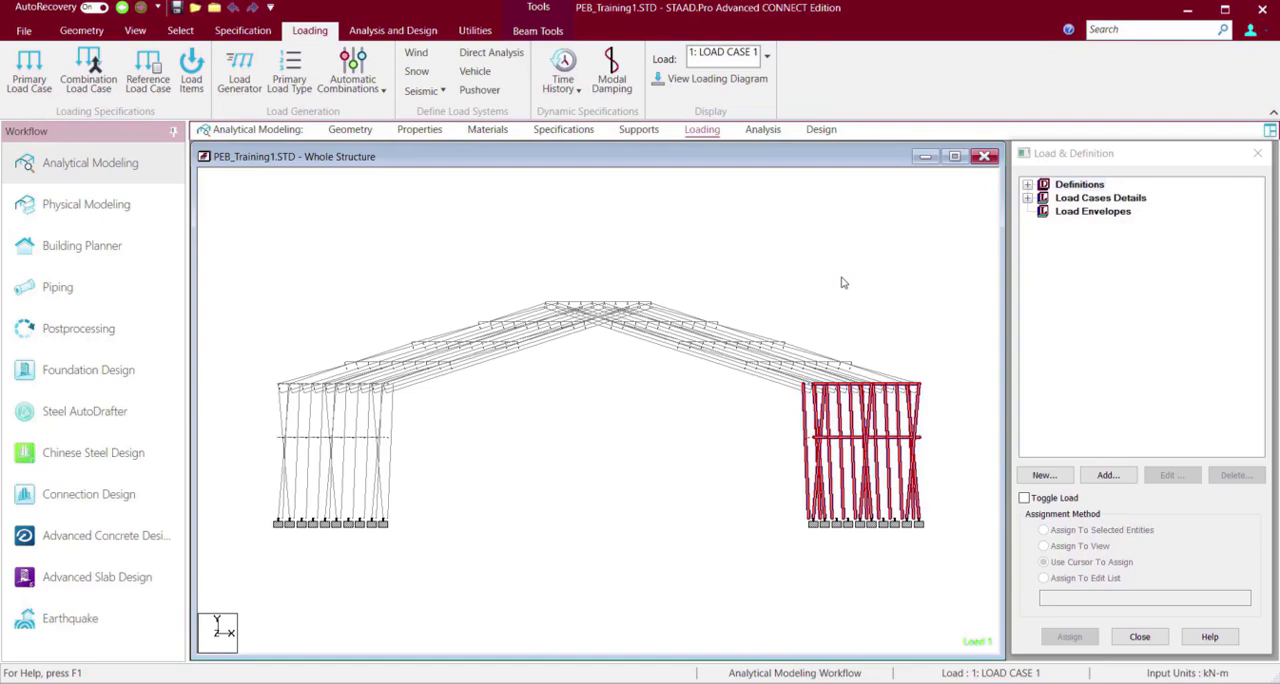
pyautogui.press('Right')
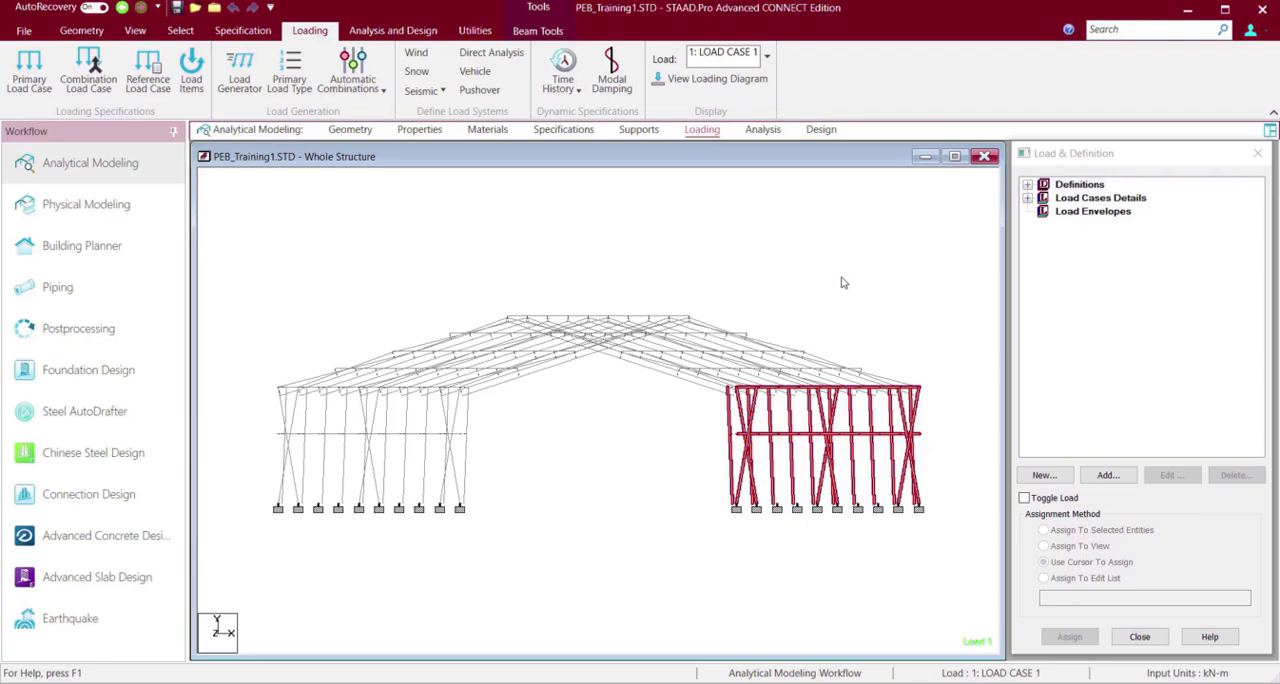
pyautogui.press('Left')
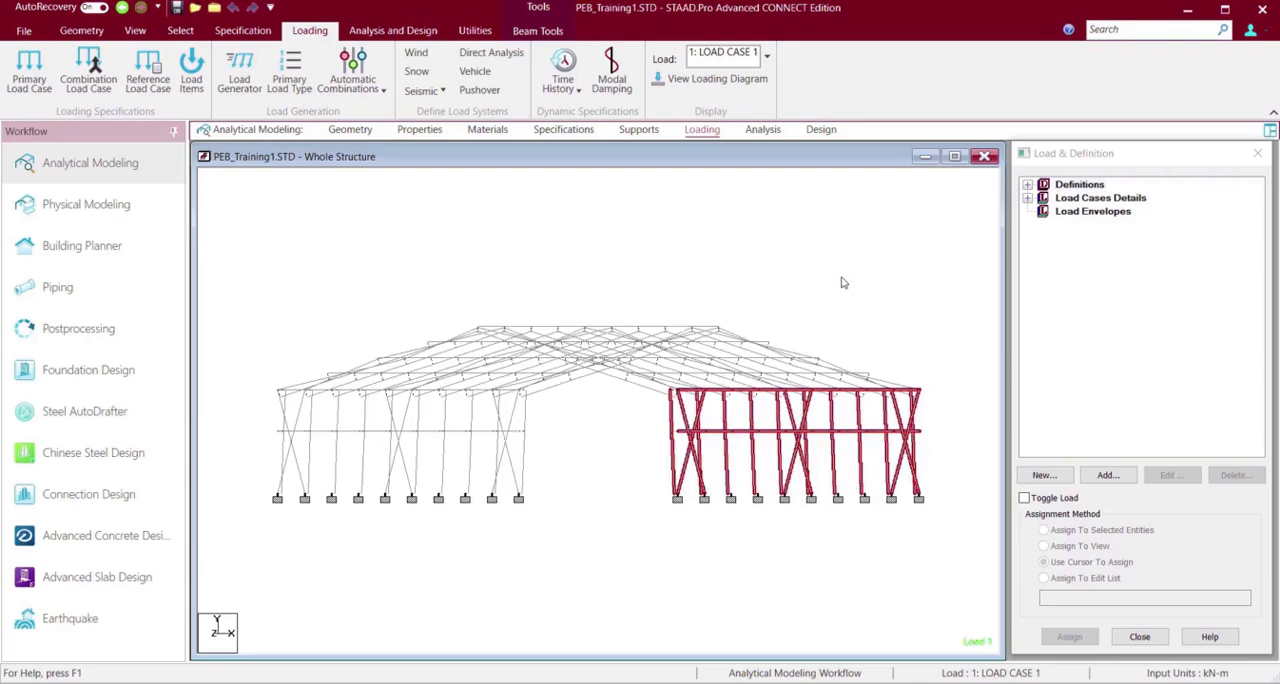
pyautogui.press('Left')
pyautogui.press('Left')
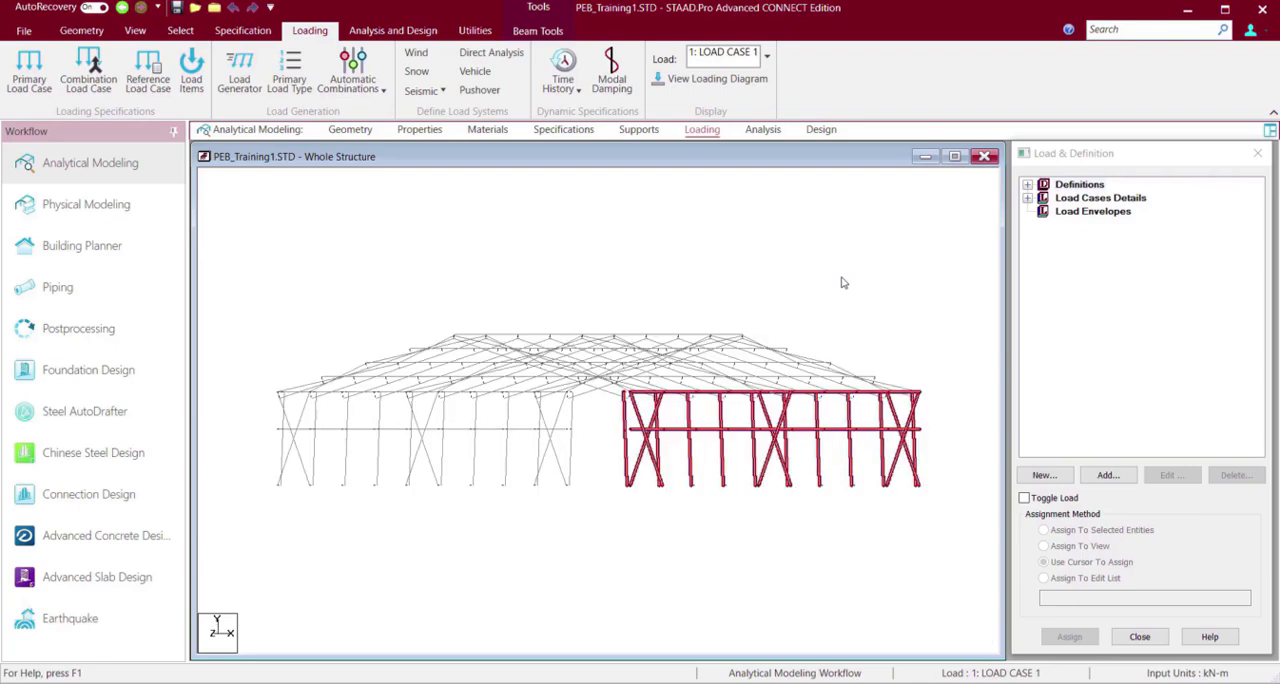
pyautogui.press('Left')
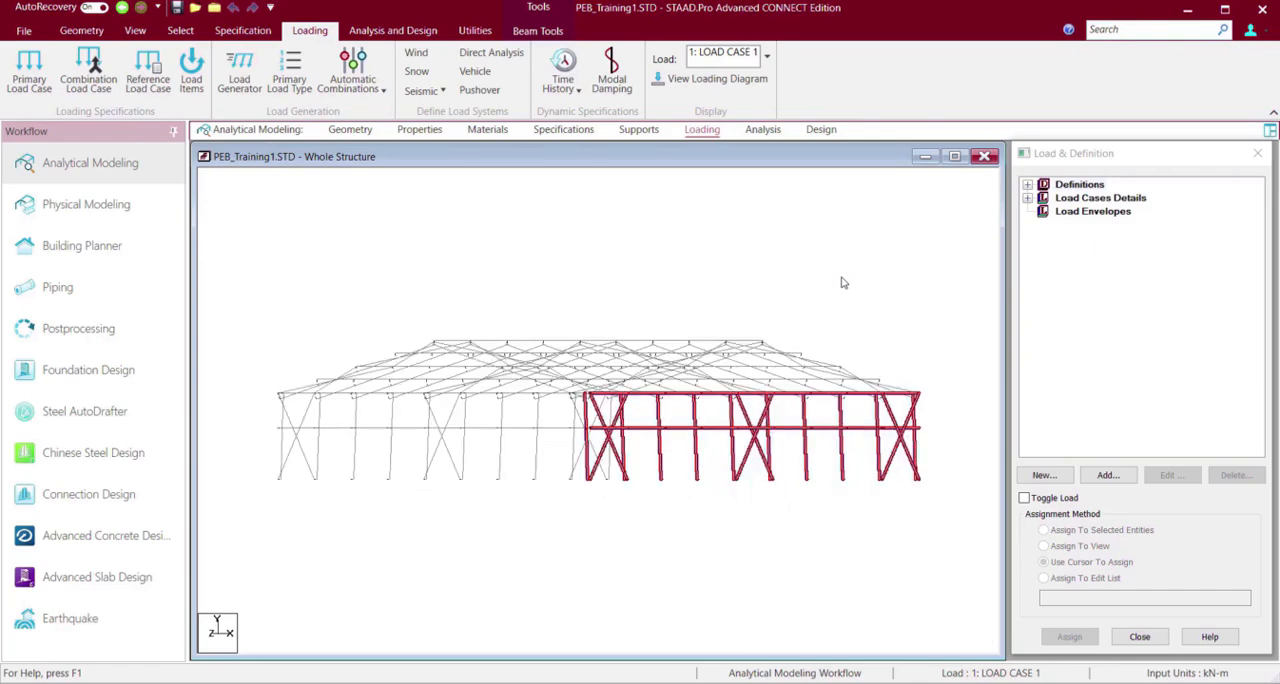
pyautogui.press('Left')
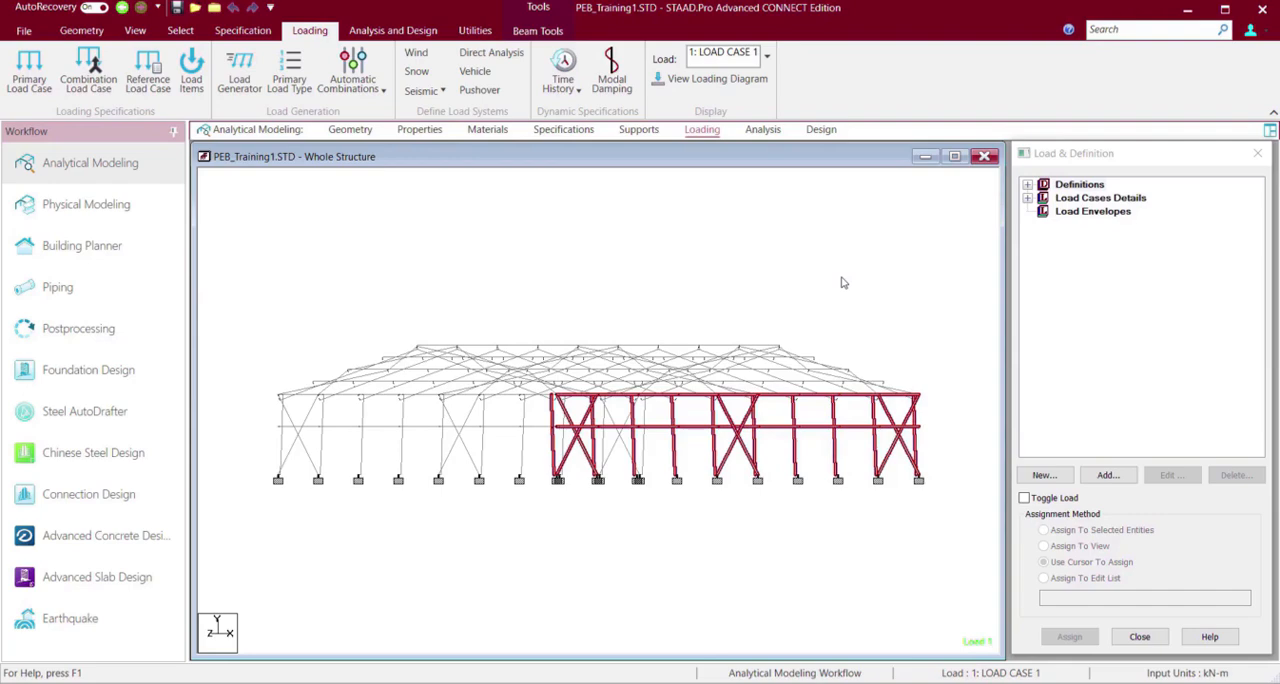
pyautogui.press('Left')
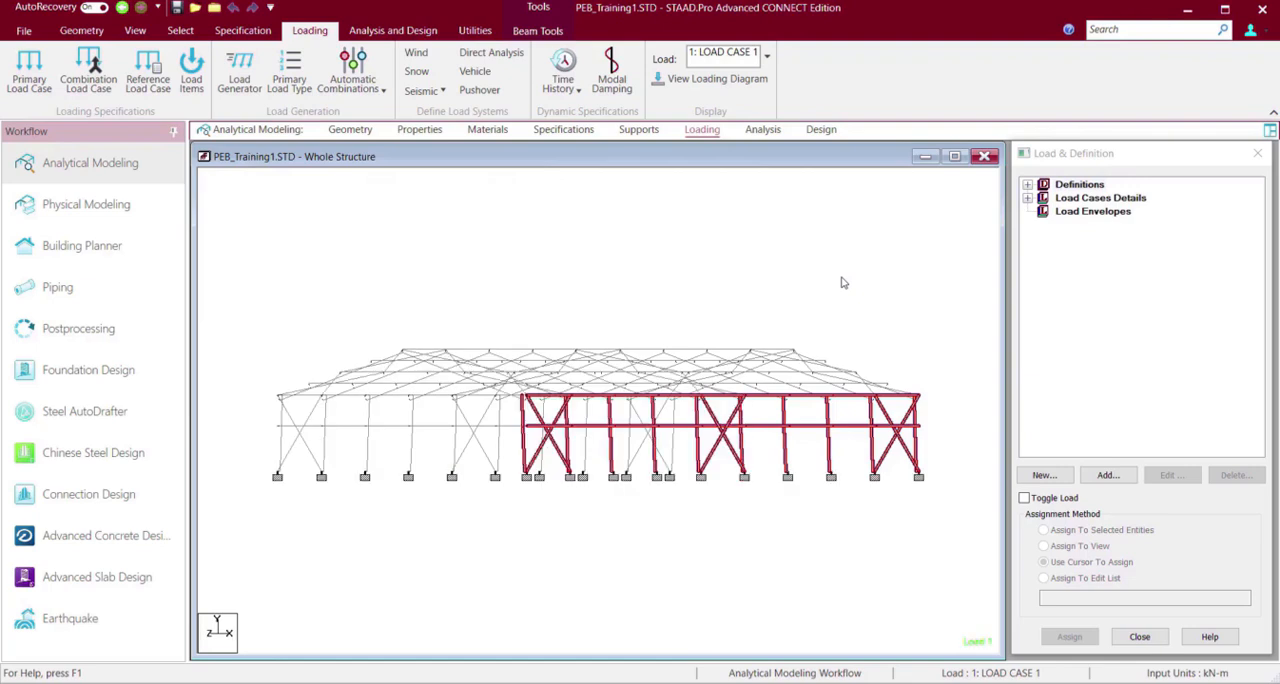
pyautogui.press('Left')
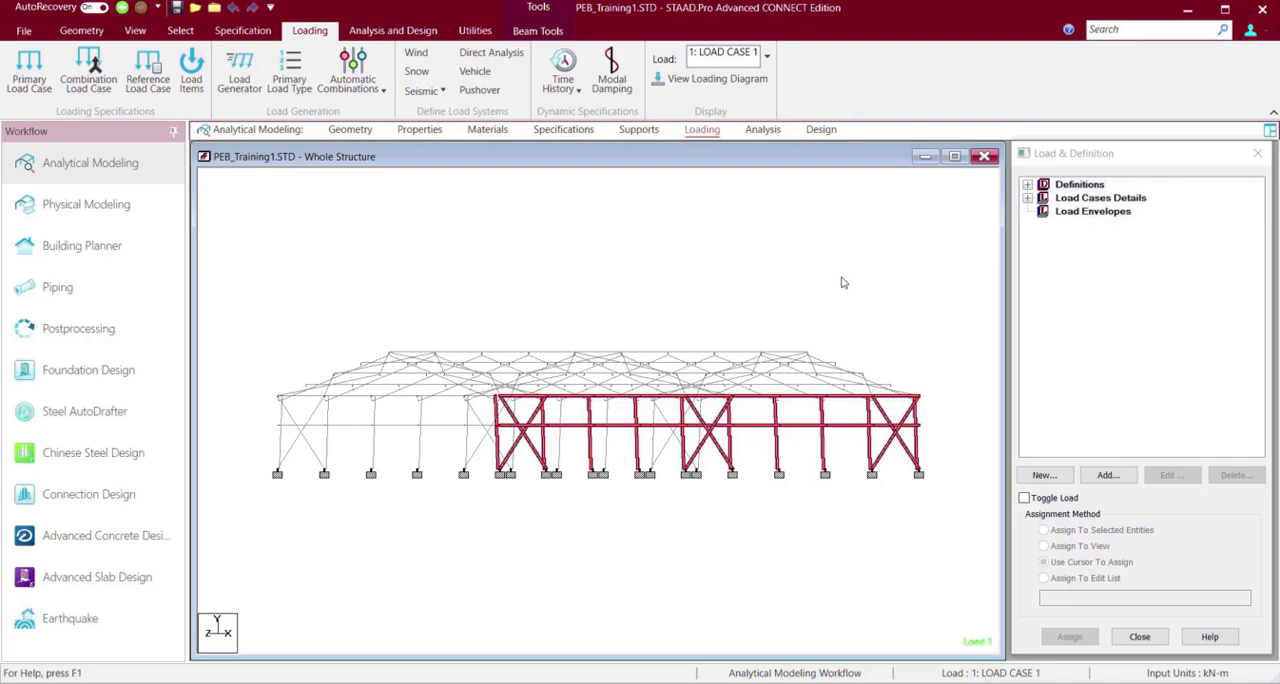
pyautogui.press('Left')
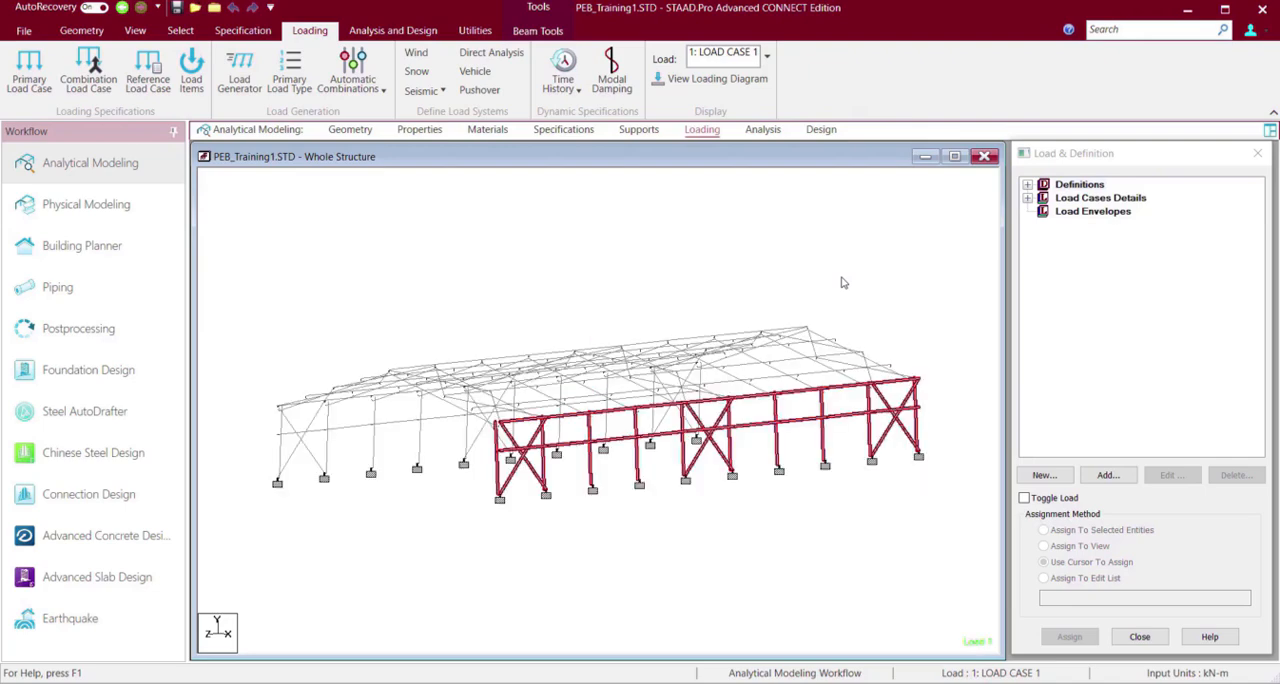
pyautogui.press('Up')
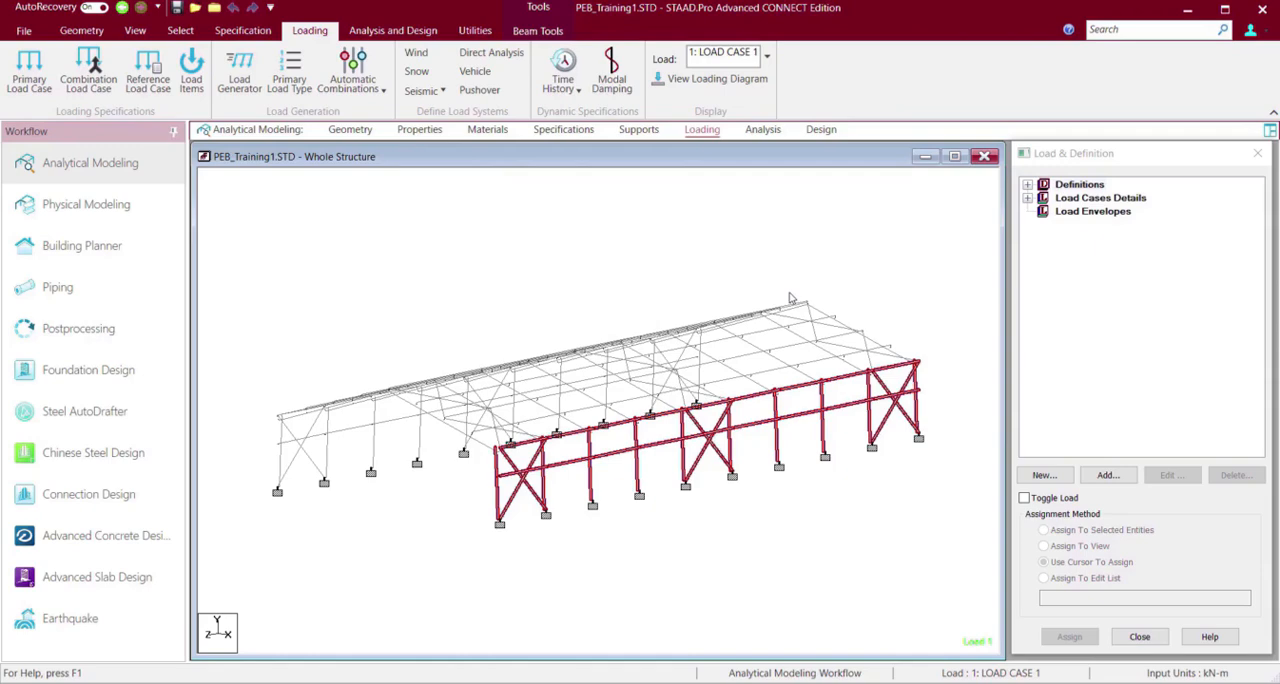
pyautogui.rightClick(469, 294)
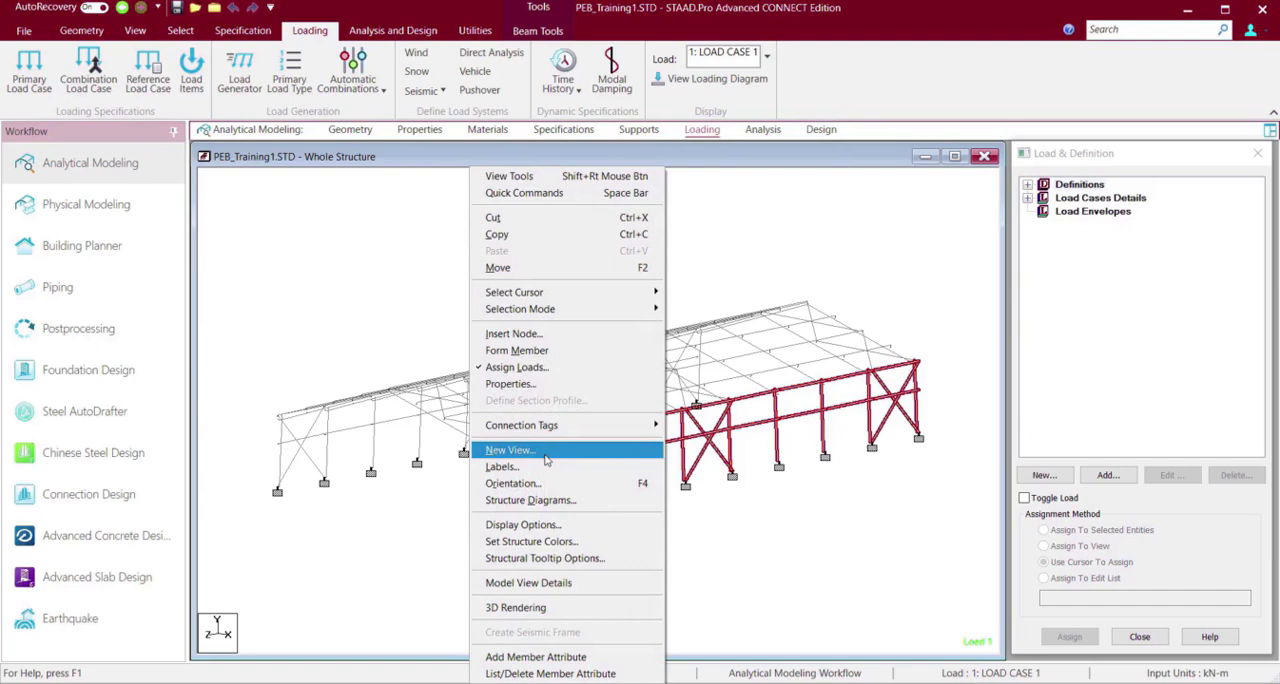
pyautogui.click(546, 459)
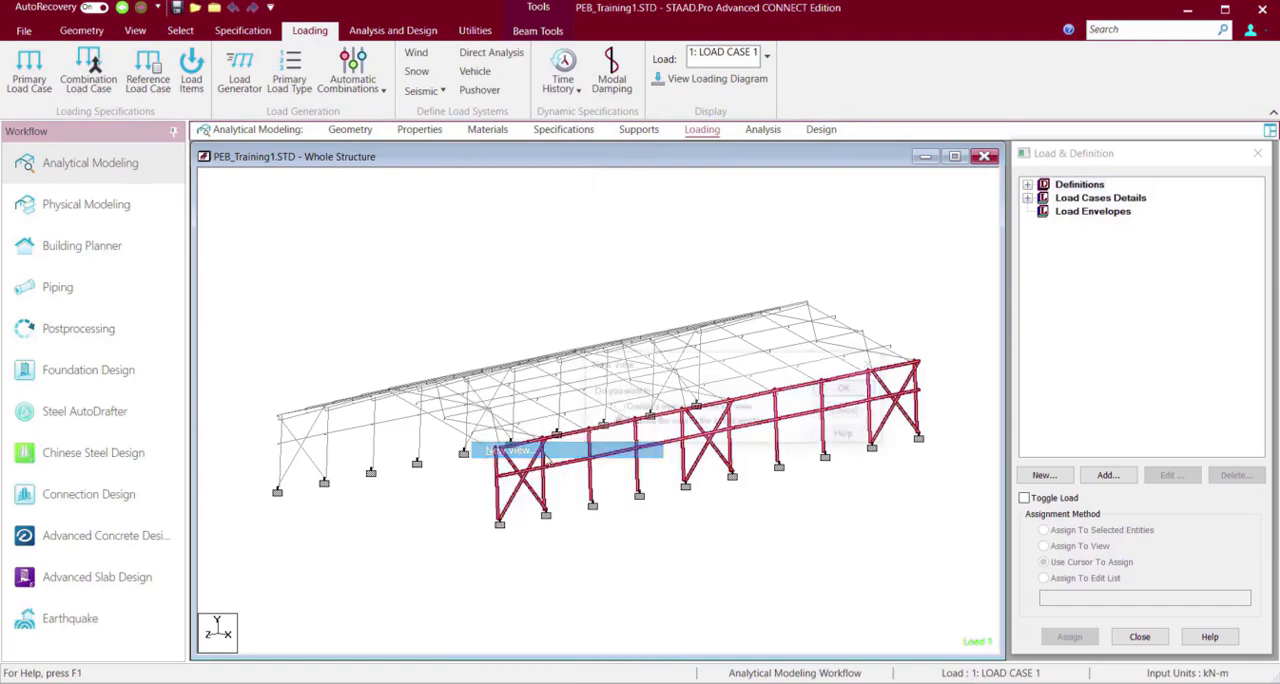
pyautogui.click(847, 390)
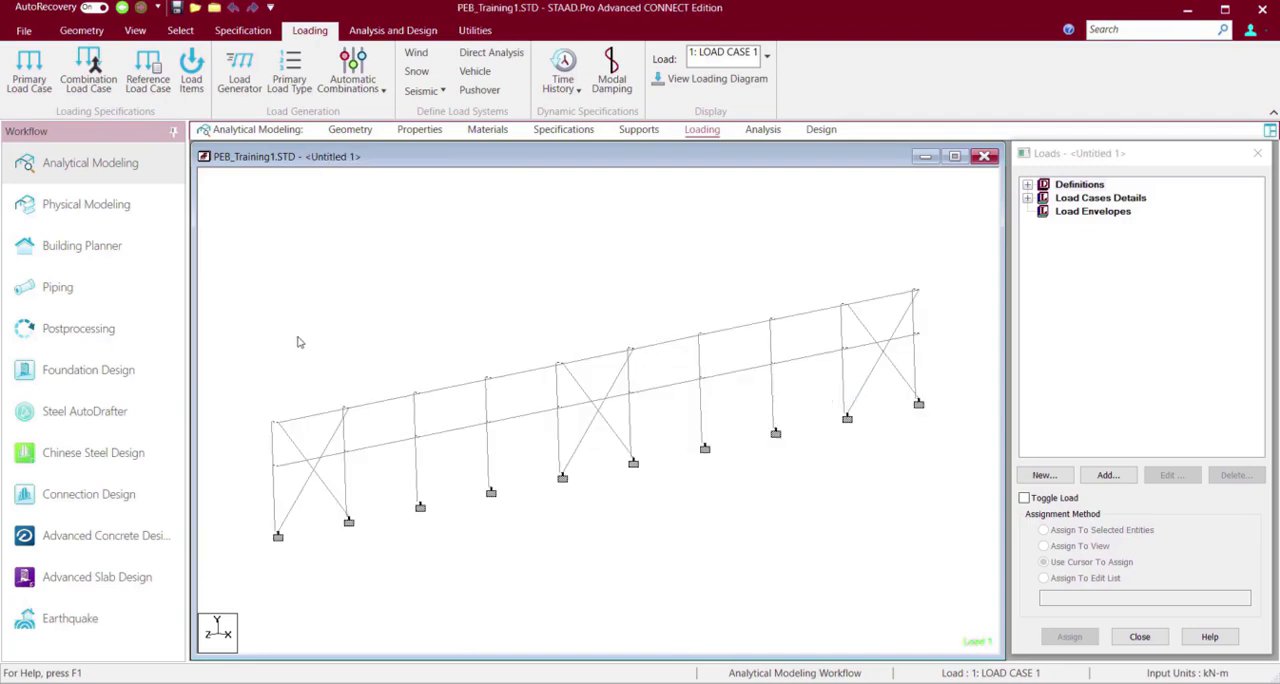
# Highlight both crossed braces in the nearest end bay of the isolated wall, and clear the selection.
pyautogui.click(298, 452)
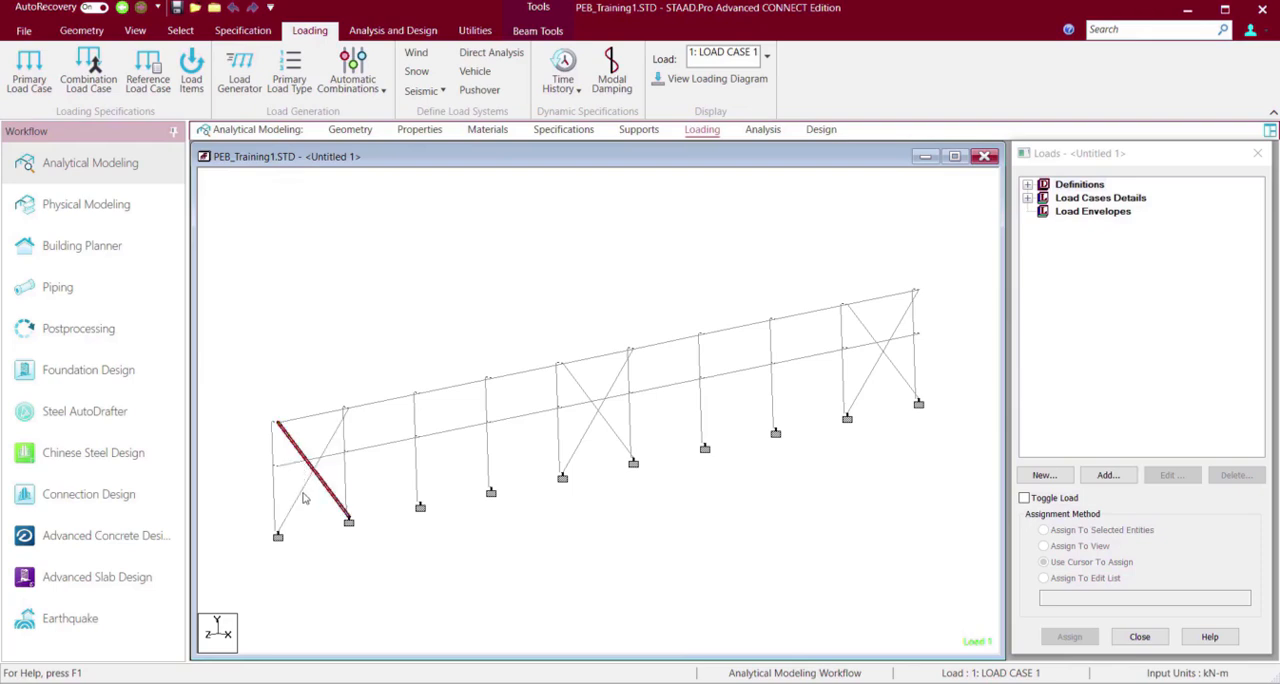
pyautogui.keyDown('ctrl'); pyautogui.click(305, 497); pyautogui.keyUp('ctrl')
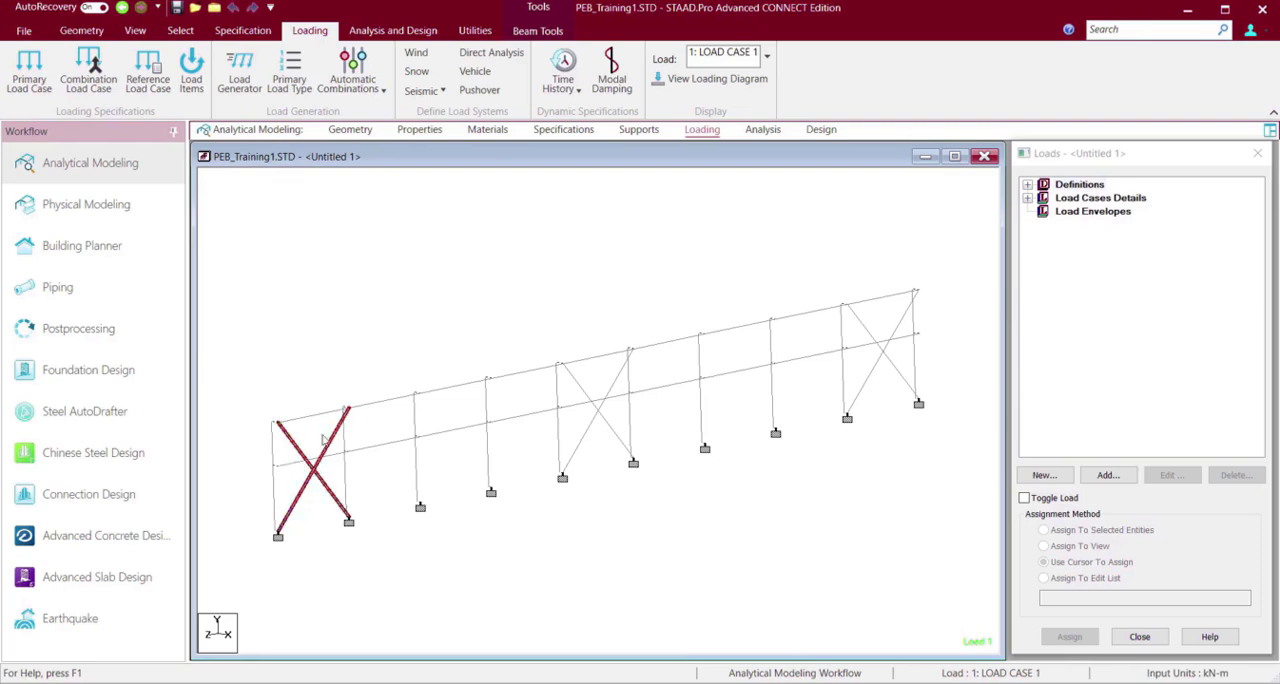
pyautogui.click(319, 343)
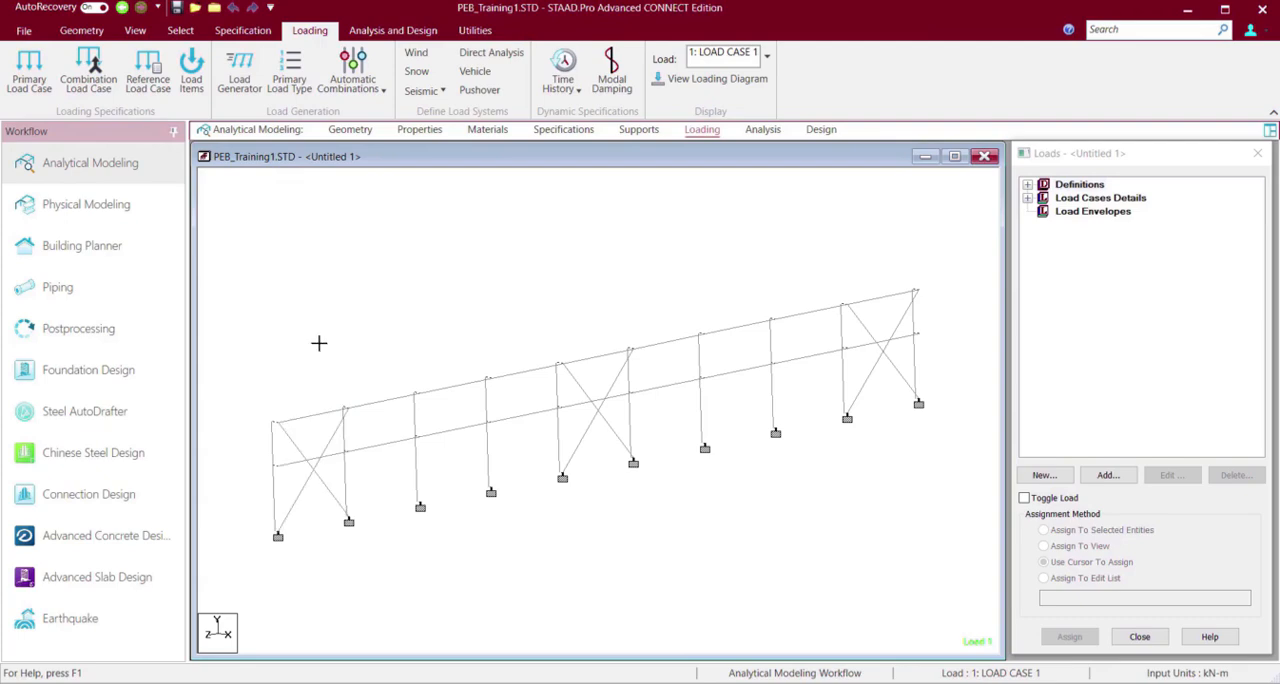
# Select all wall members except the crossed braces and the horizontal members in the third and seventh bays.
pyautogui.hotkey('ctrl', 'a')
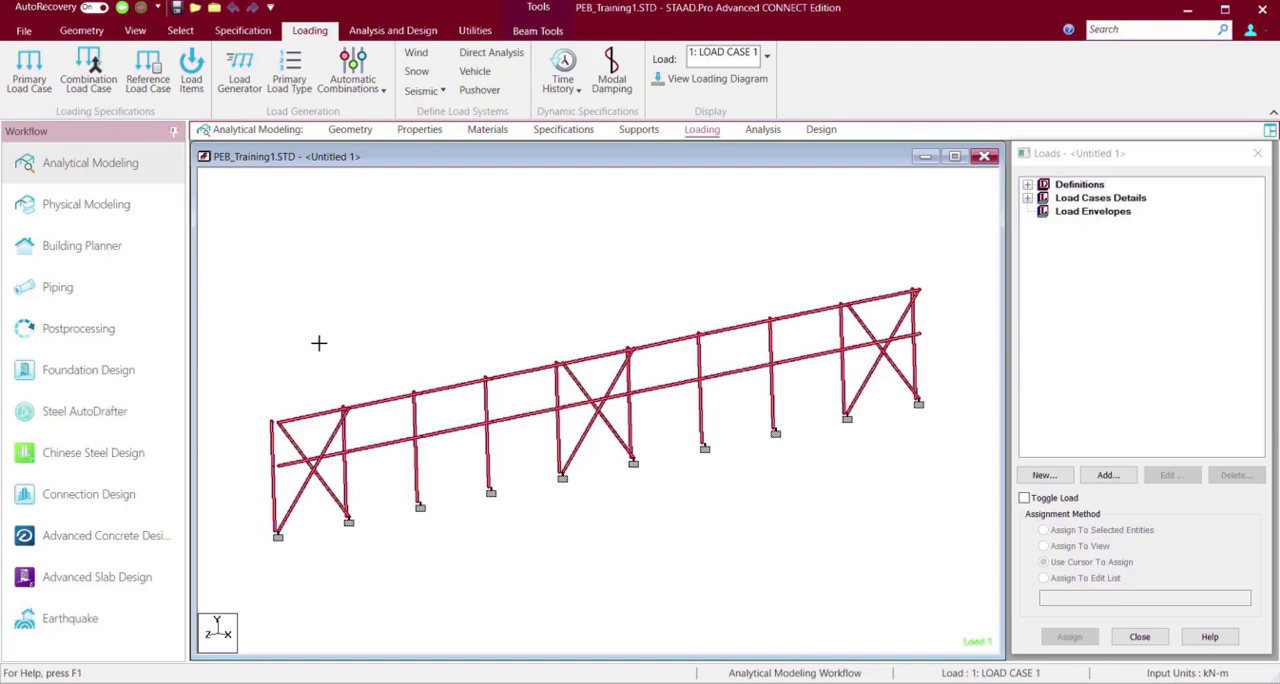
pyautogui.keyDown('ctrl'); pyautogui.click(297, 444); pyautogui.keyUp('ctrl')
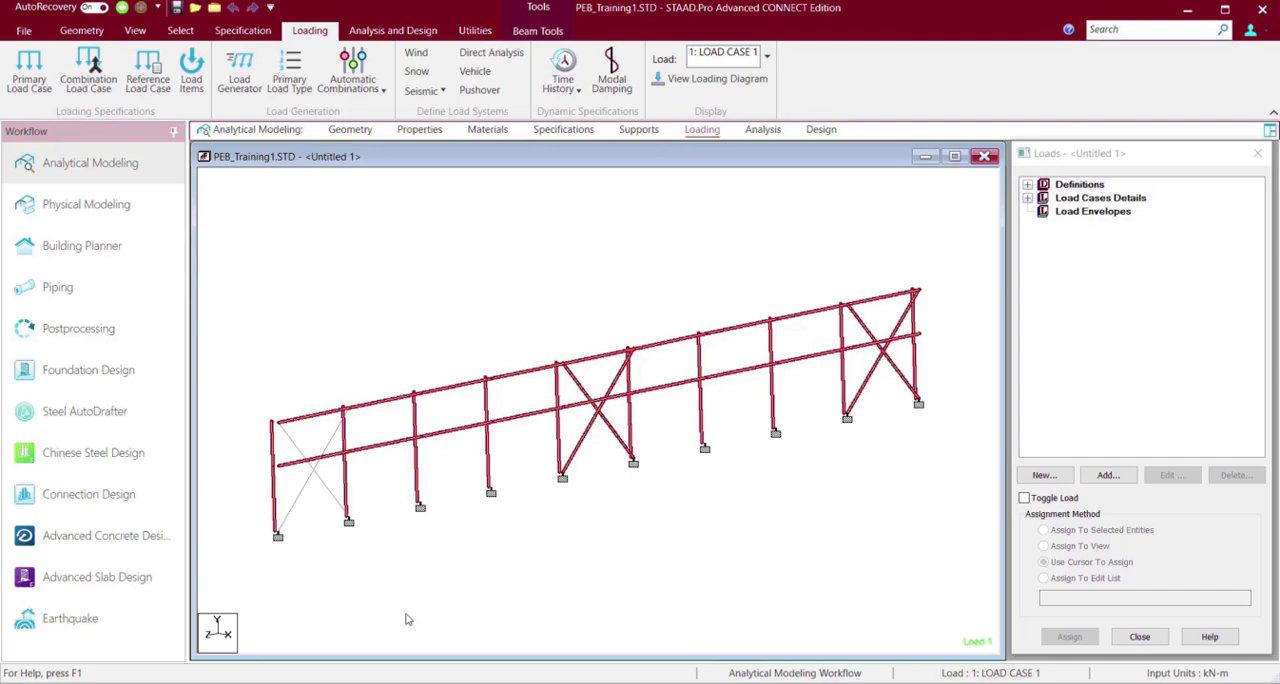
pyautogui.keyDown('ctrl'); pyautogui.click(582, 390); pyautogui.keyUp('ctrl')
pyautogui.keyDown('ctrl'); pyautogui.click(590, 425); pyautogui.keyUp('ctrl')
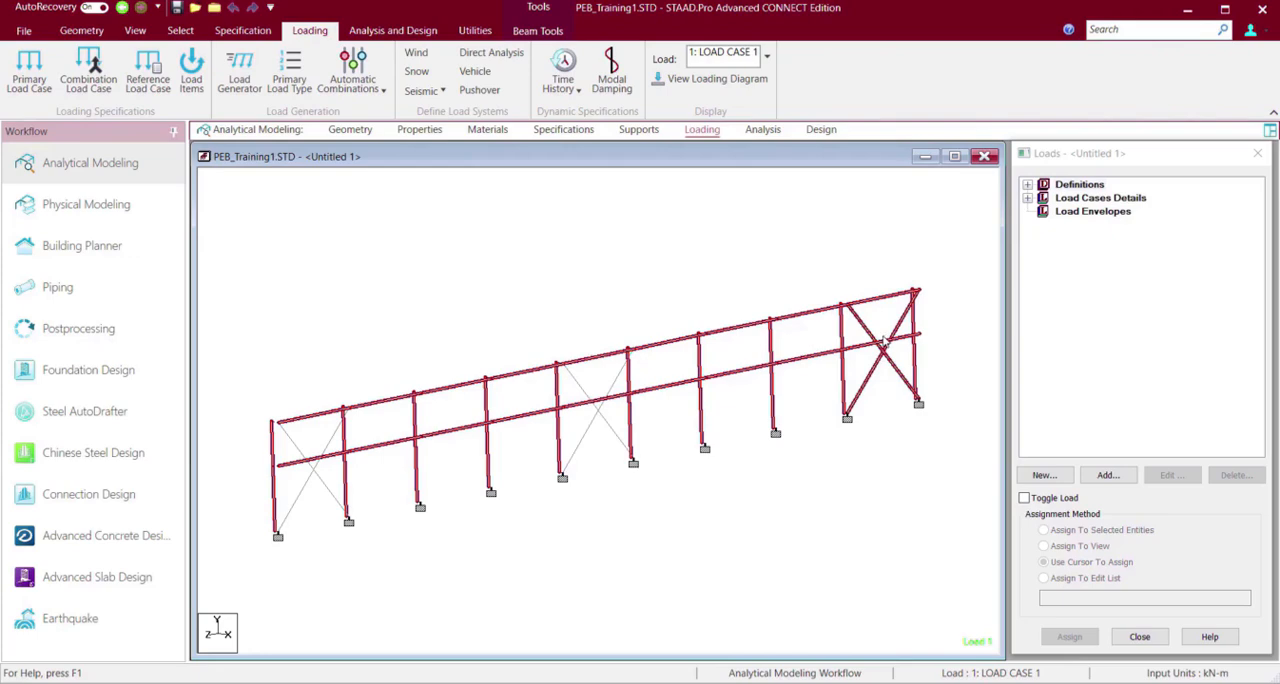
pyautogui.keyDown('ctrl'); pyautogui.click(864, 329); pyautogui.keyUp('ctrl')
pyautogui.keyDown('ctrl'); pyautogui.click(872, 386); pyautogui.keyUp('ctrl')
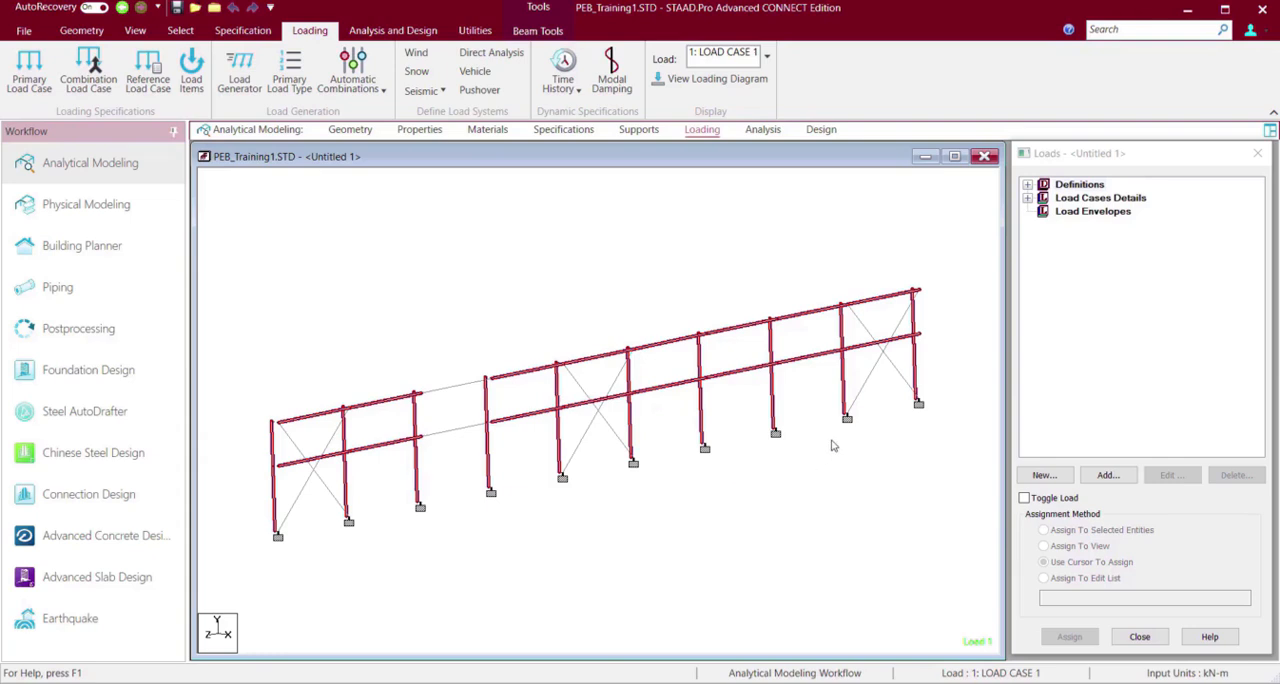
pyautogui.keyDown('ctrl'); pyautogui.click(728, 327); pyautogui.keyUp('ctrl')
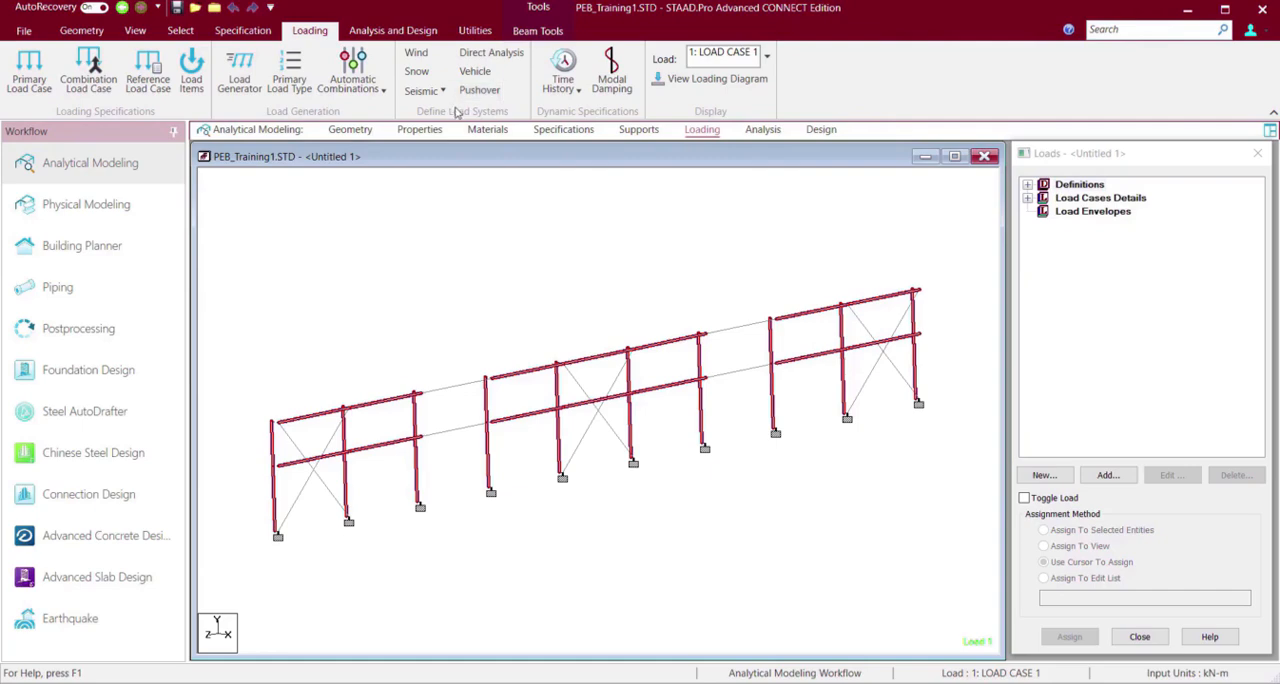
# Create a group named Wind1 of type Beam.
pyautogui.click(489, 33)
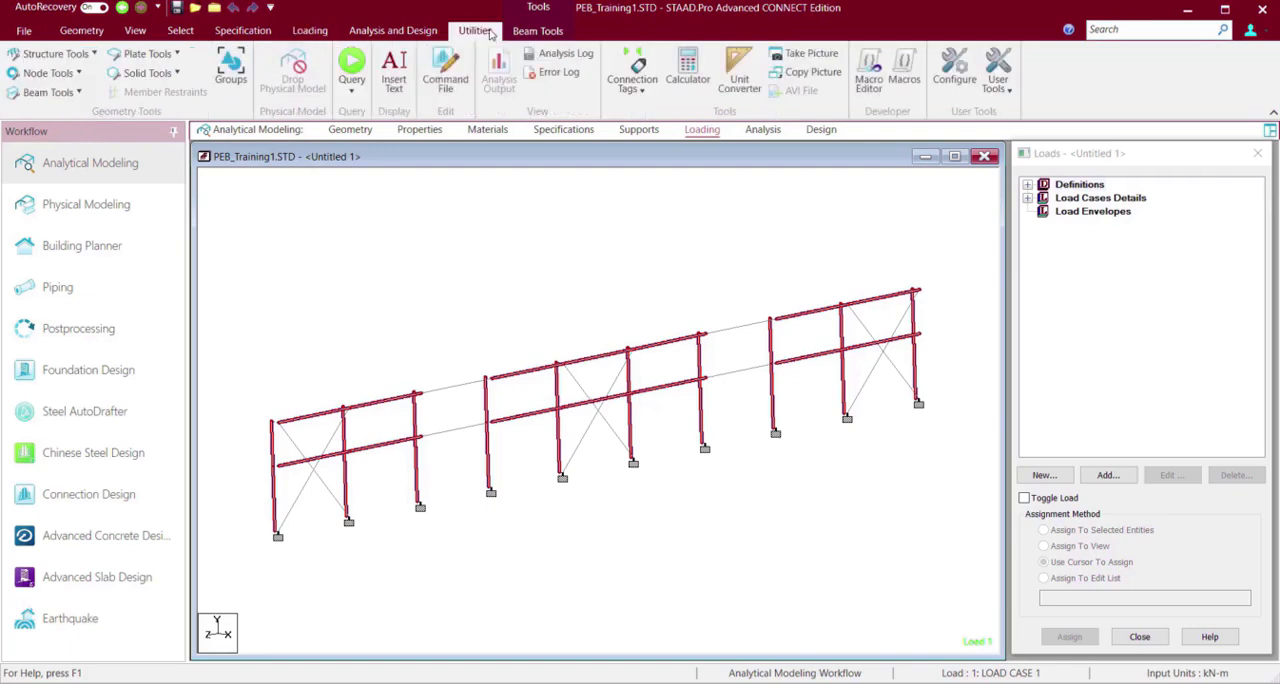
pyautogui.click(230, 64)
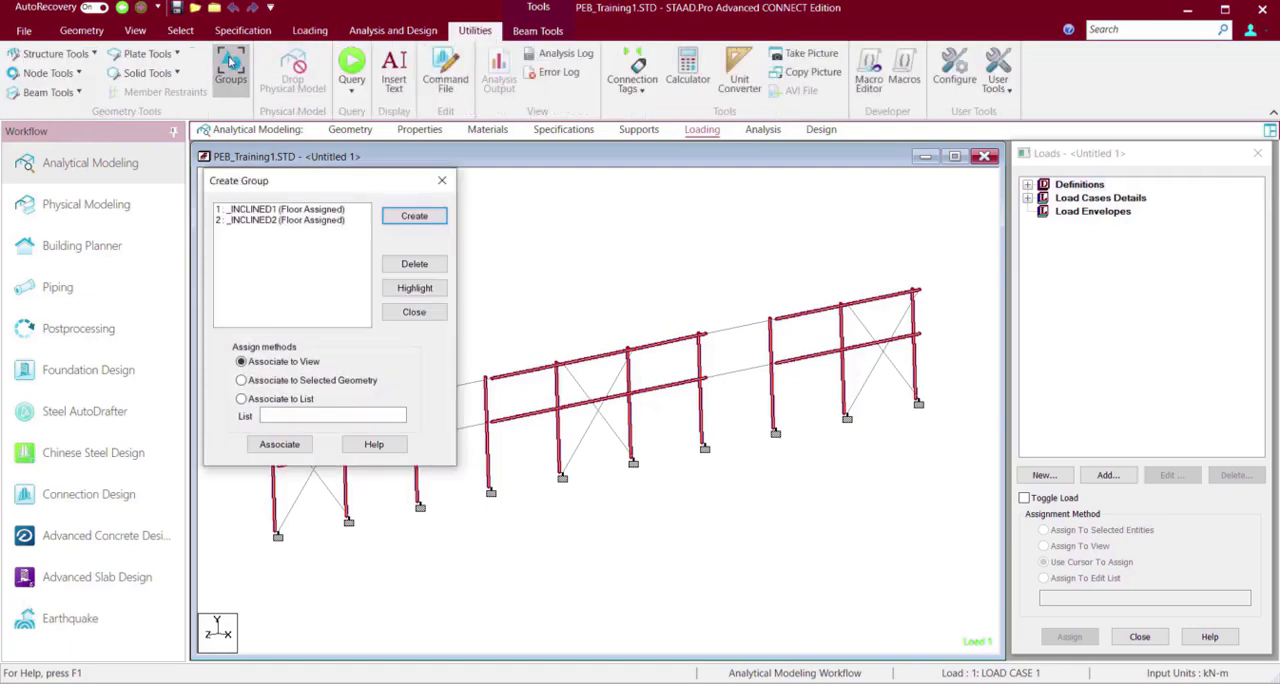
pyautogui.click(427, 218)
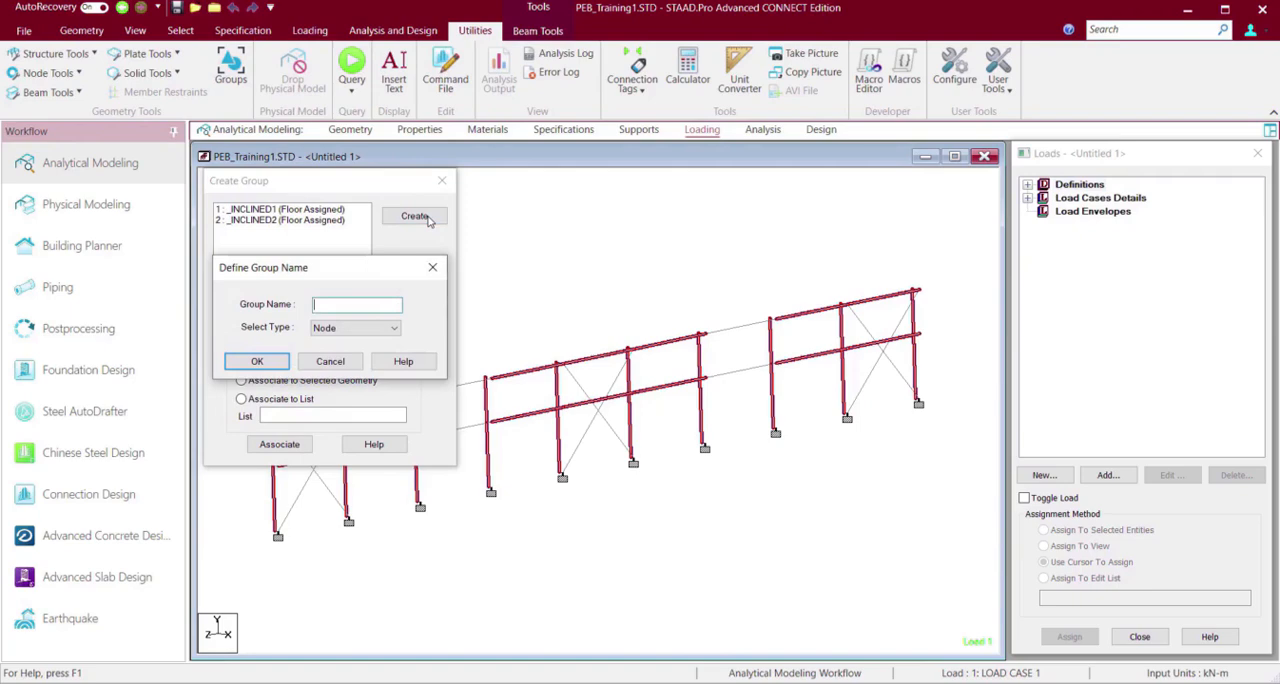
pyautogui.write('Wind1')
pyautogui.click(322, 328)
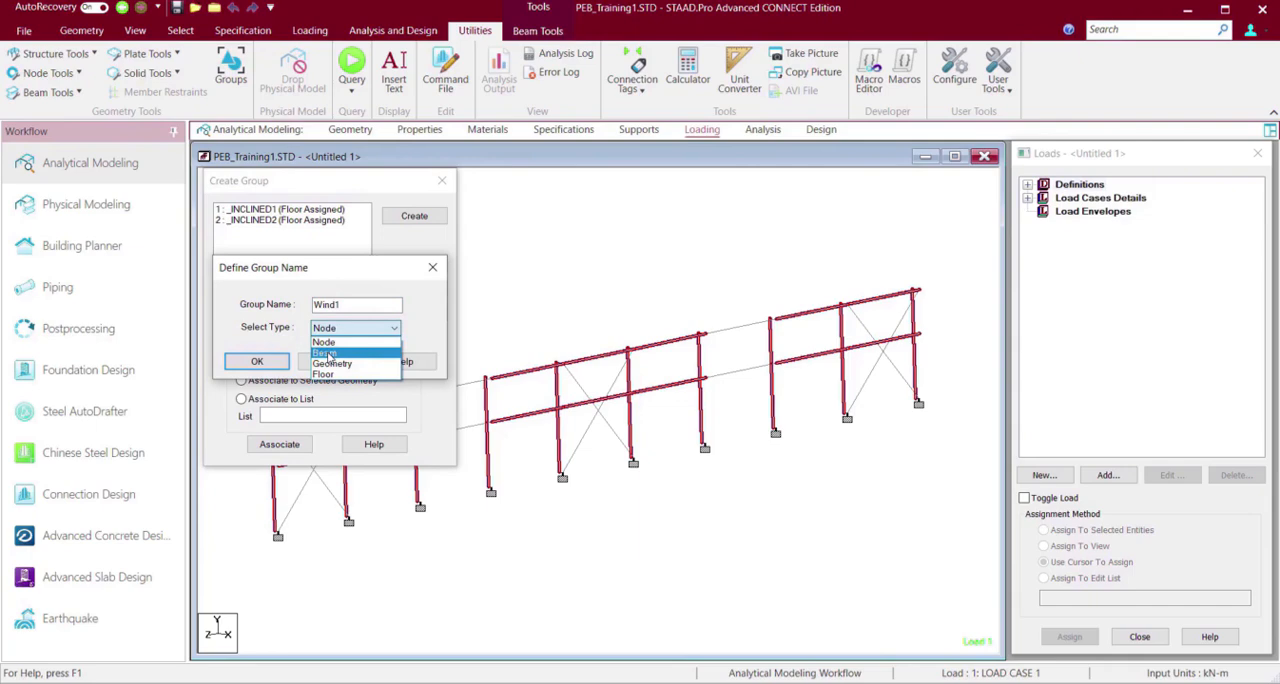
pyautogui.click(327, 354)
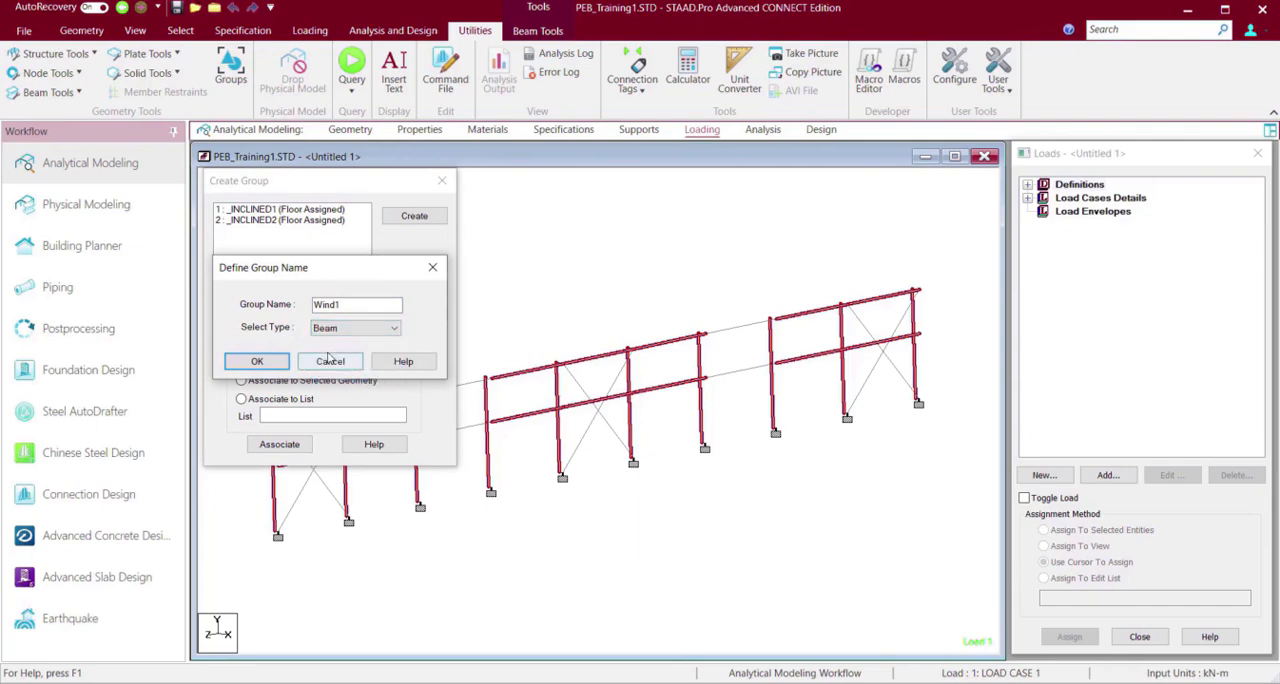
pyautogui.click(260, 362)
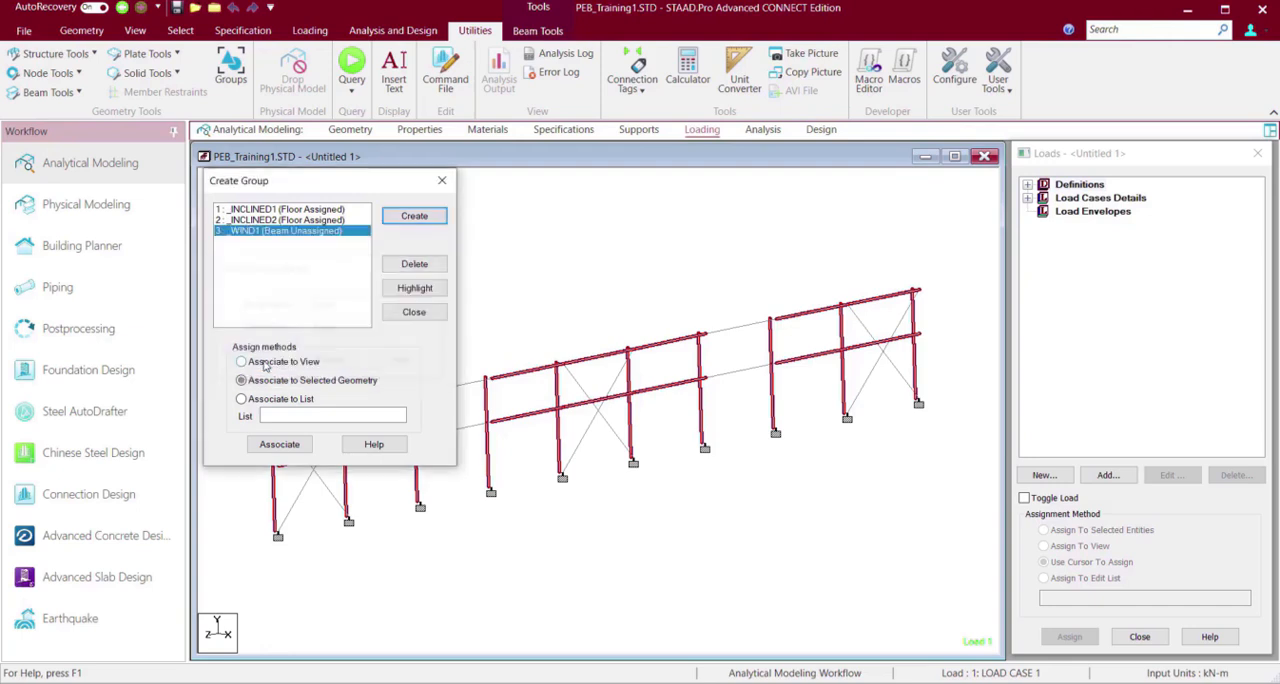
# Create a second Beam group named Wind2.
pyautogui.click(413, 217)
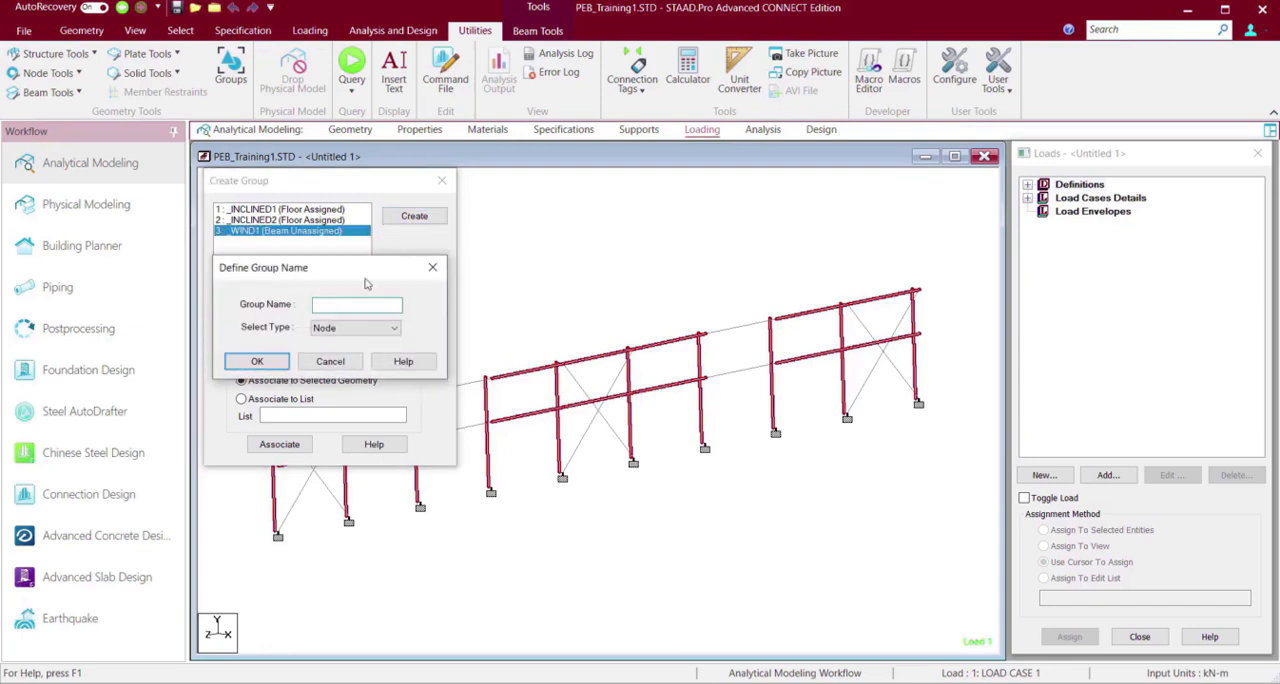
pyautogui.write('Wind2')
pyautogui.click(376, 330)
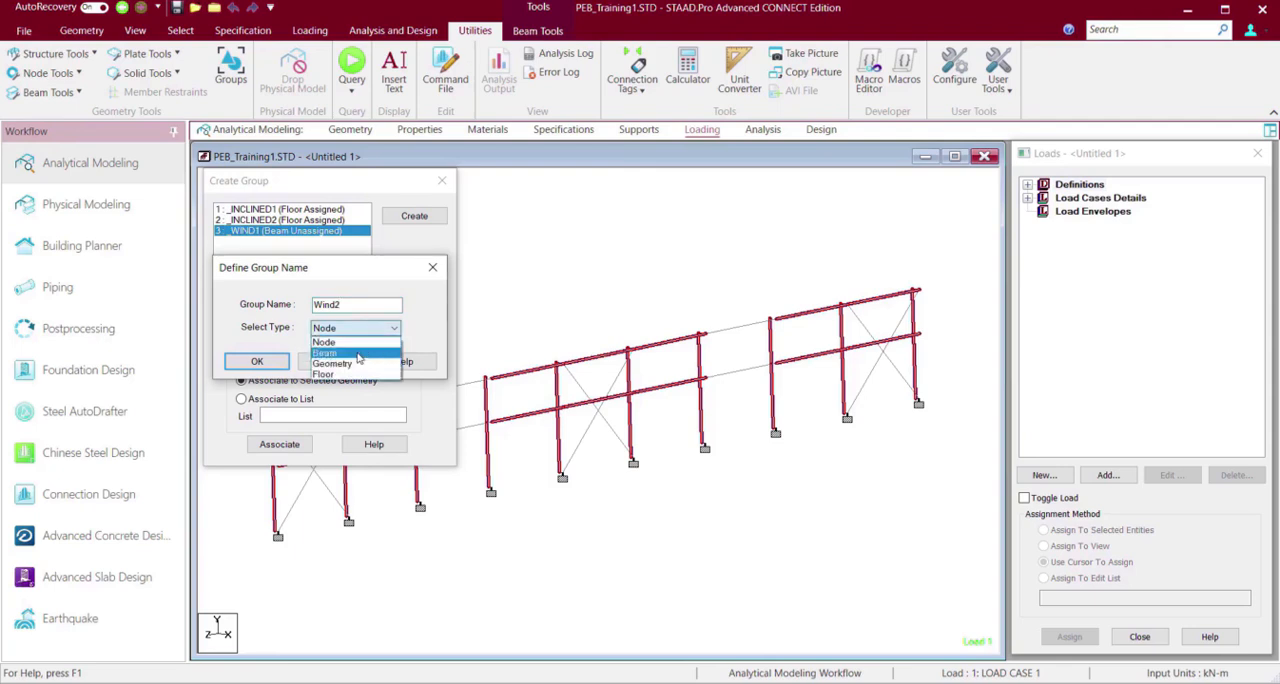
pyautogui.click(357, 353)
pyautogui.click(257, 362)
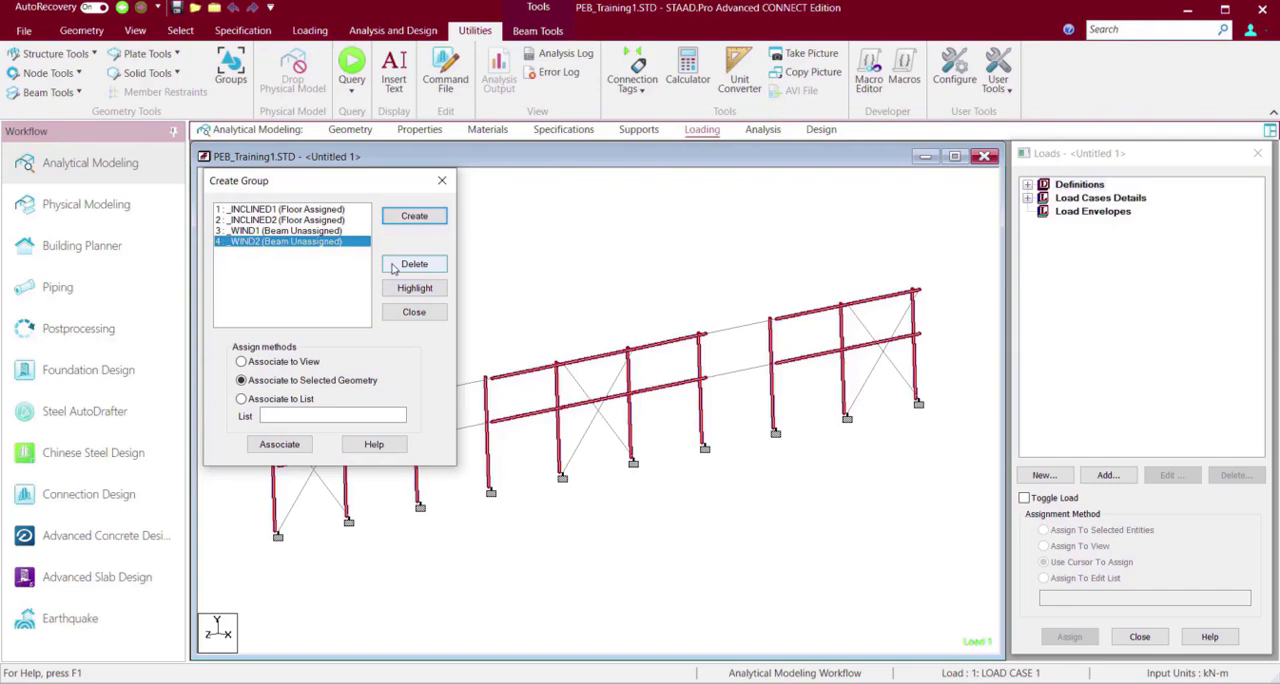
# Create a third Beam group named Wind3.
pyautogui.click(414, 216)
pyautogui.write('Wind3')
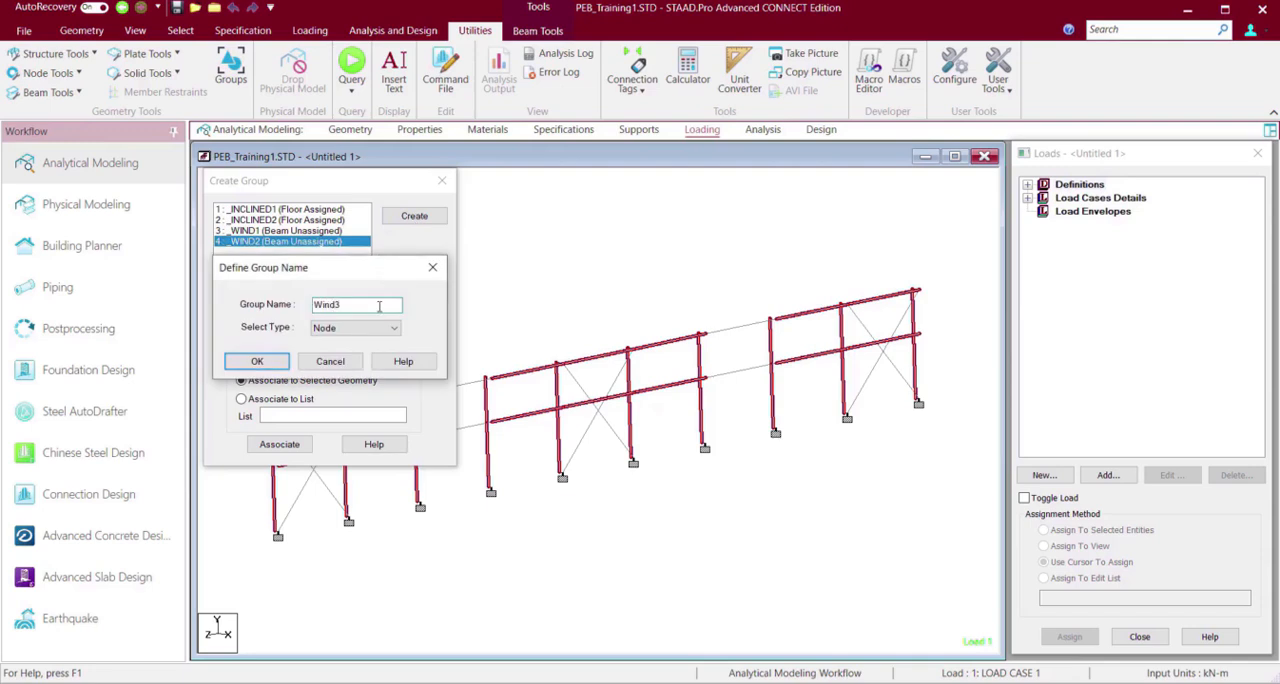
pyautogui.click(355, 328)
pyautogui.click(340, 346)
pyautogui.click(257, 361)
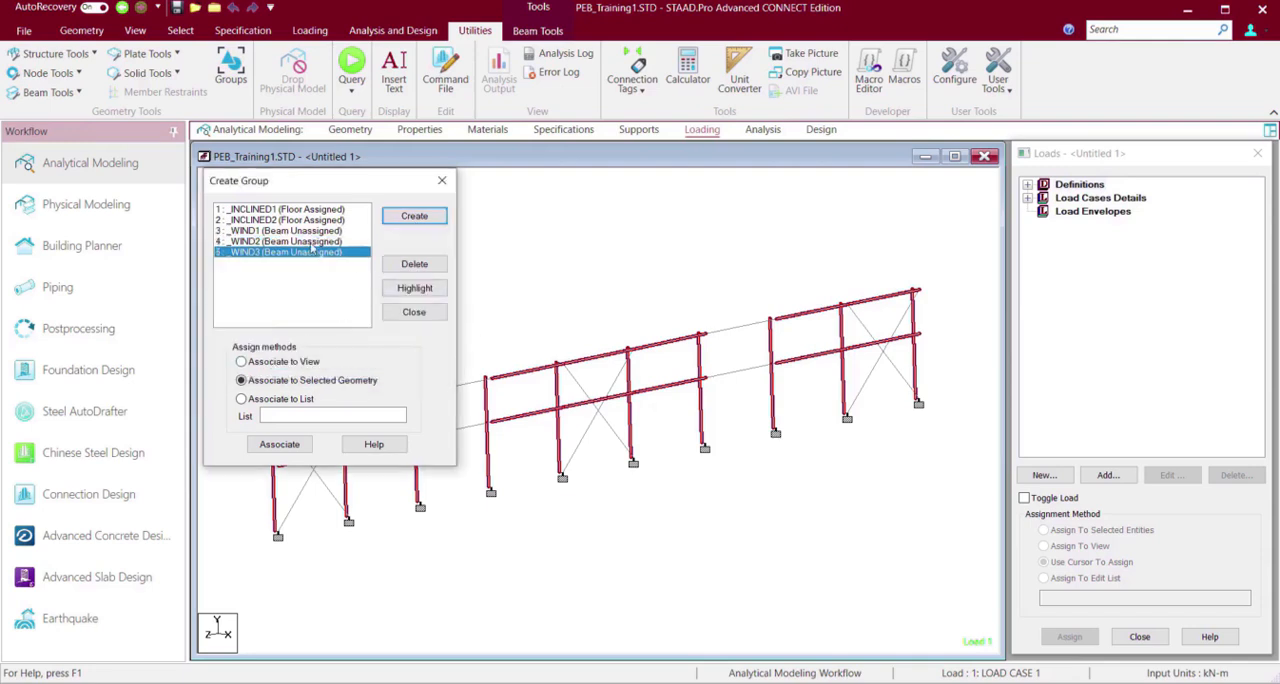
# Associate the selected wall members with the Wind1 group and close the group dialog.
pyautogui.click(265, 231)
pyautogui.click(280, 444)
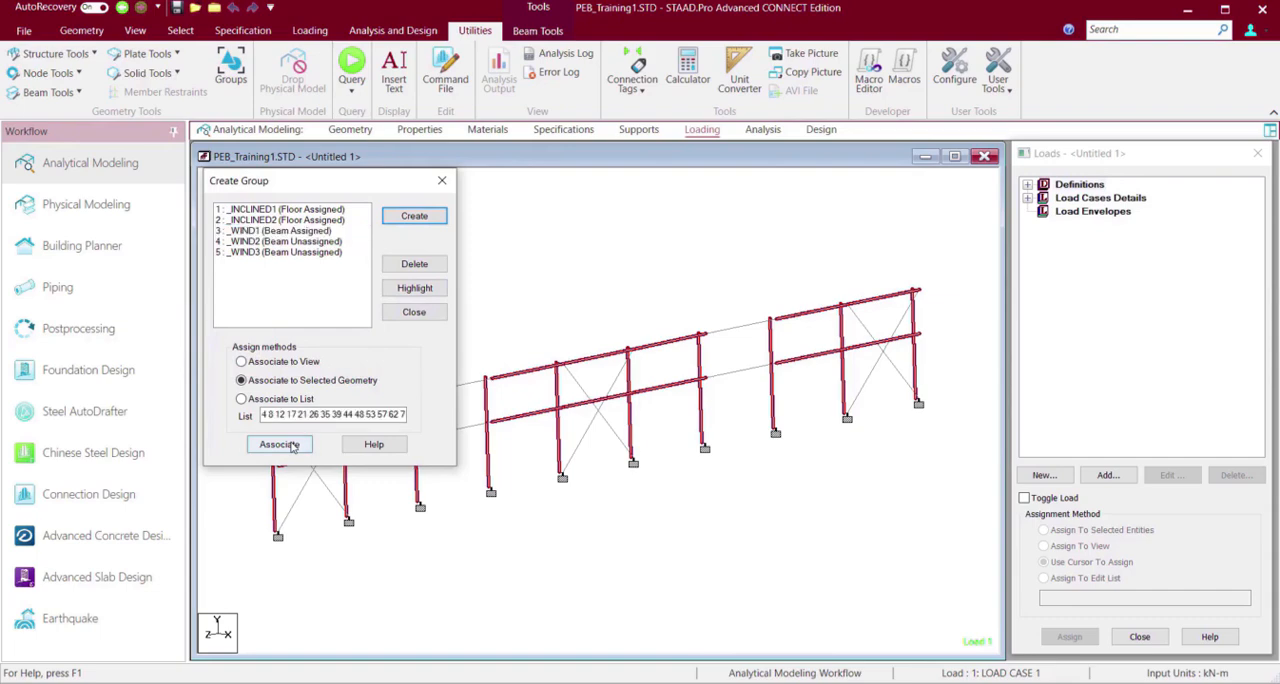
pyautogui.click(418, 316)
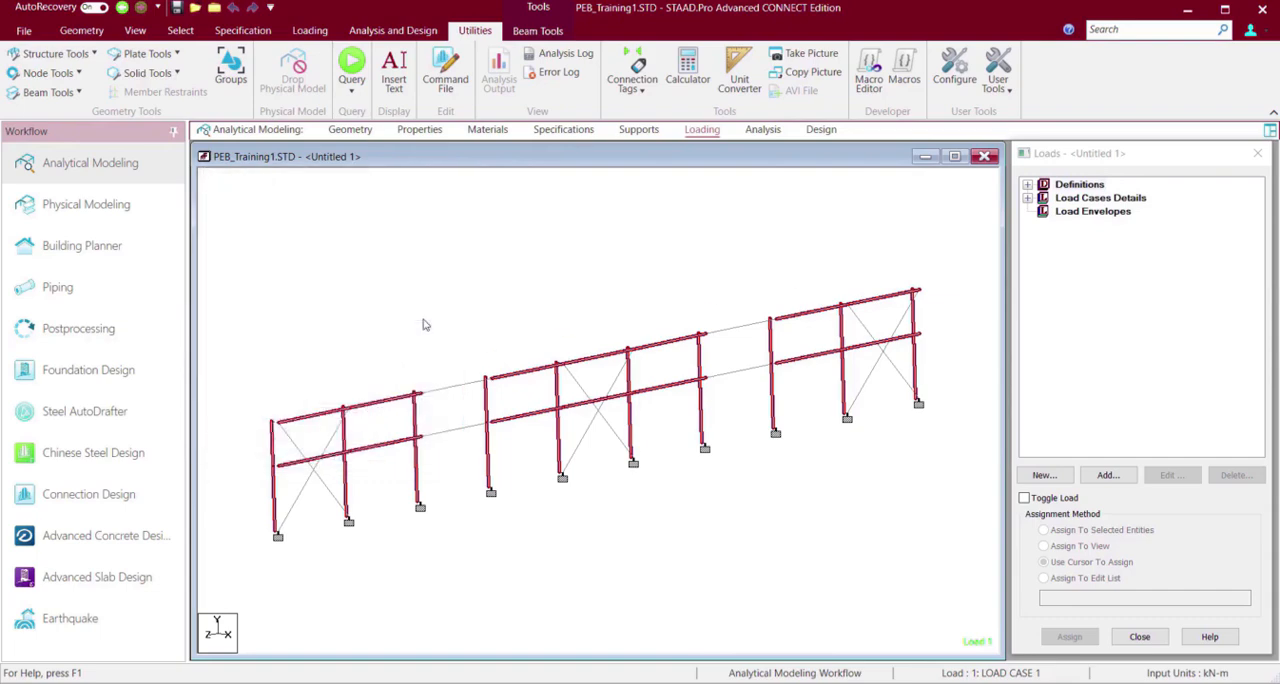
# Replace the selection with the four members bounding the upper panel in each of the third and seventh bays.
pyautogui.click(425, 326)
pyautogui.click(447, 390)
pyautogui.keyDown('ctrl'); pyautogui.click(414, 421); pyautogui.keyUp('ctrl')
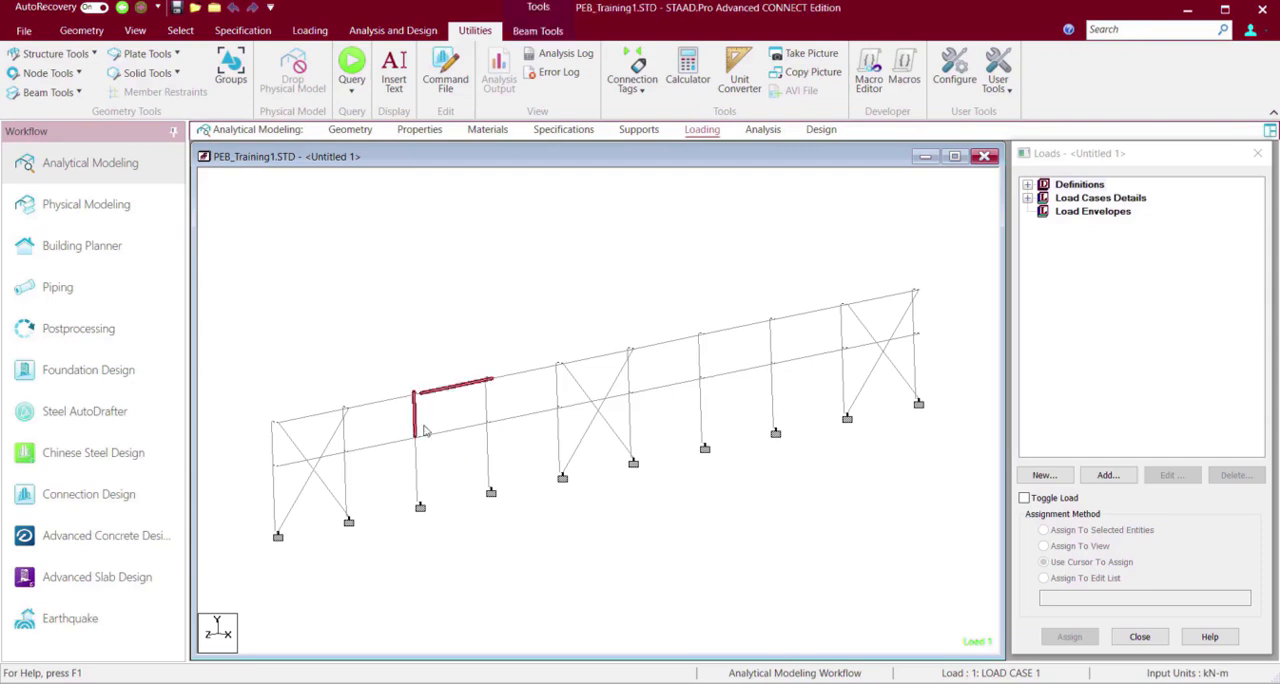
pyautogui.keyDown('ctrl'); pyautogui.click(441, 434); pyautogui.keyUp('ctrl')
pyautogui.keyDown('ctrl'); pyautogui.click(490, 407); pyautogui.keyUp('ctrl')
pyautogui.keyDown('ctrl'); pyautogui.click(749, 330); pyautogui.keyUp('ctrl')
pyautogui.keyDown('ctrl'); pyautogui.click(772, 348); pyautogui.keyUp('ctrl')
pyautogui.keyDown('ctrl'); pyautogui.click(747, 372); pyautogui.keyUp('ctrl')
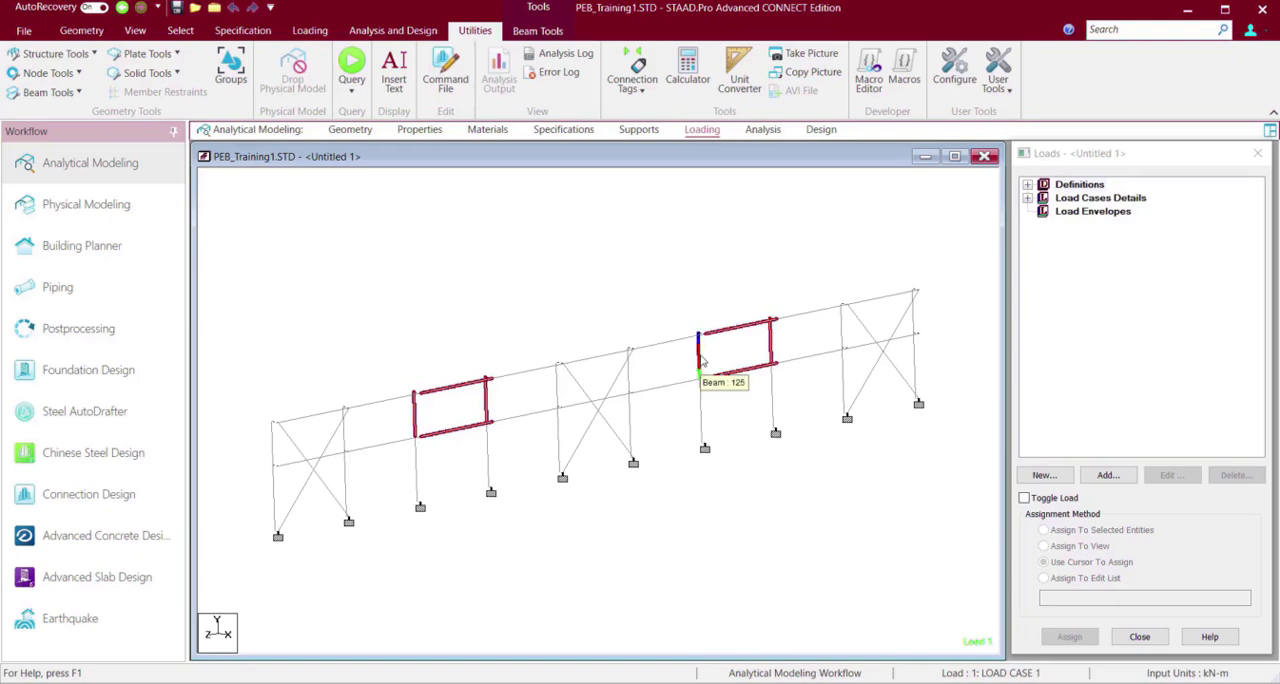
pyautogui.keyDown('ctrl'); pyautogui.click(700, 362); pyautogui.keyUp('ctrl')
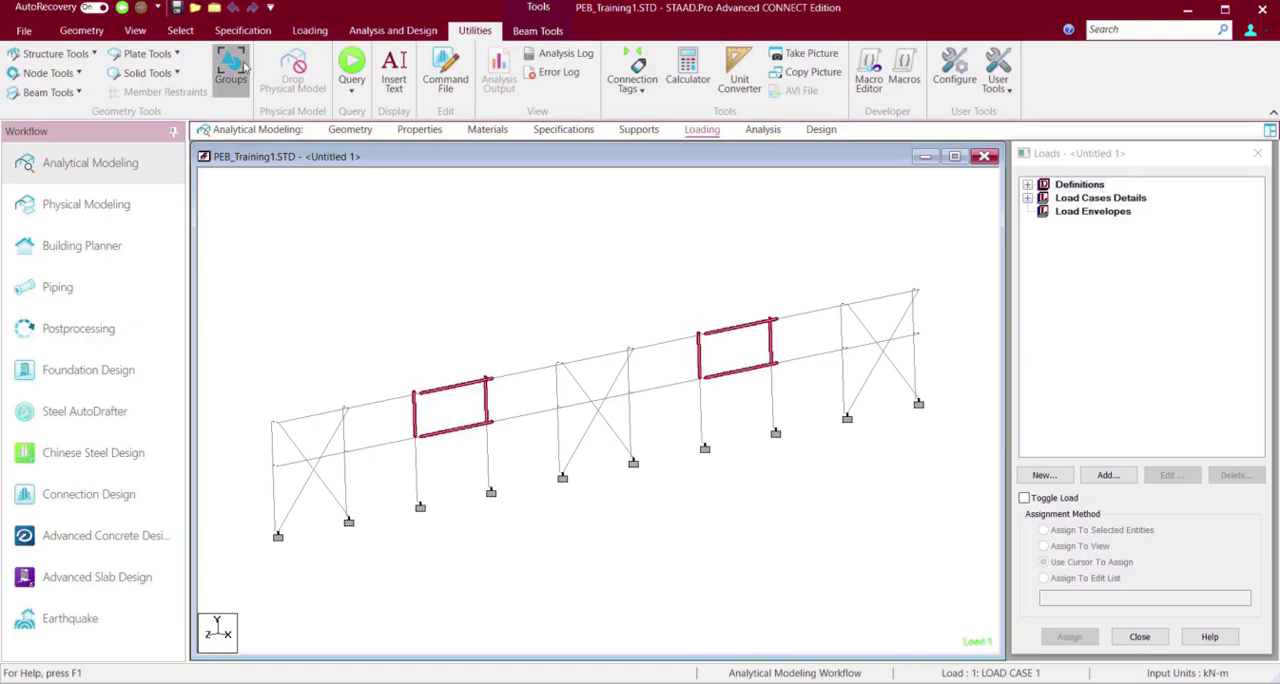
# Assign the selected panel members to the Wind2 group with the Associate to Selected Geometry method.
pyautogui.click(236, 66)
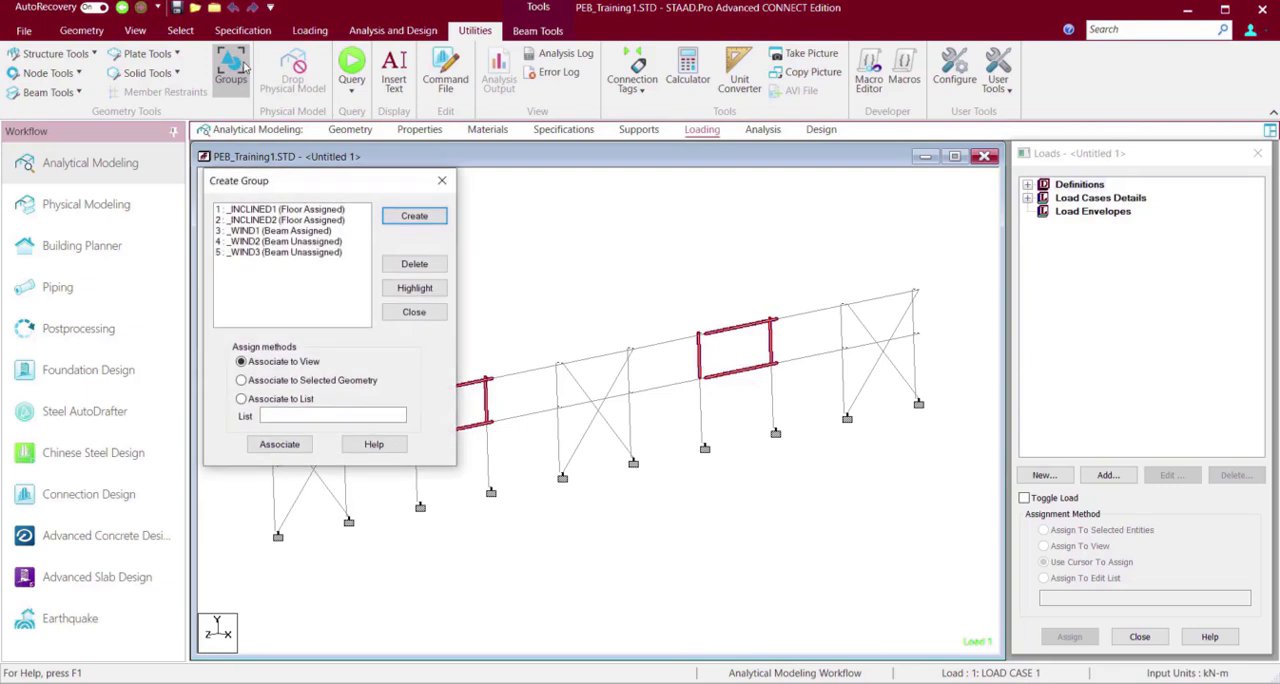
pyautogui.click(296, 242)
pyautogui.click(292, 382)
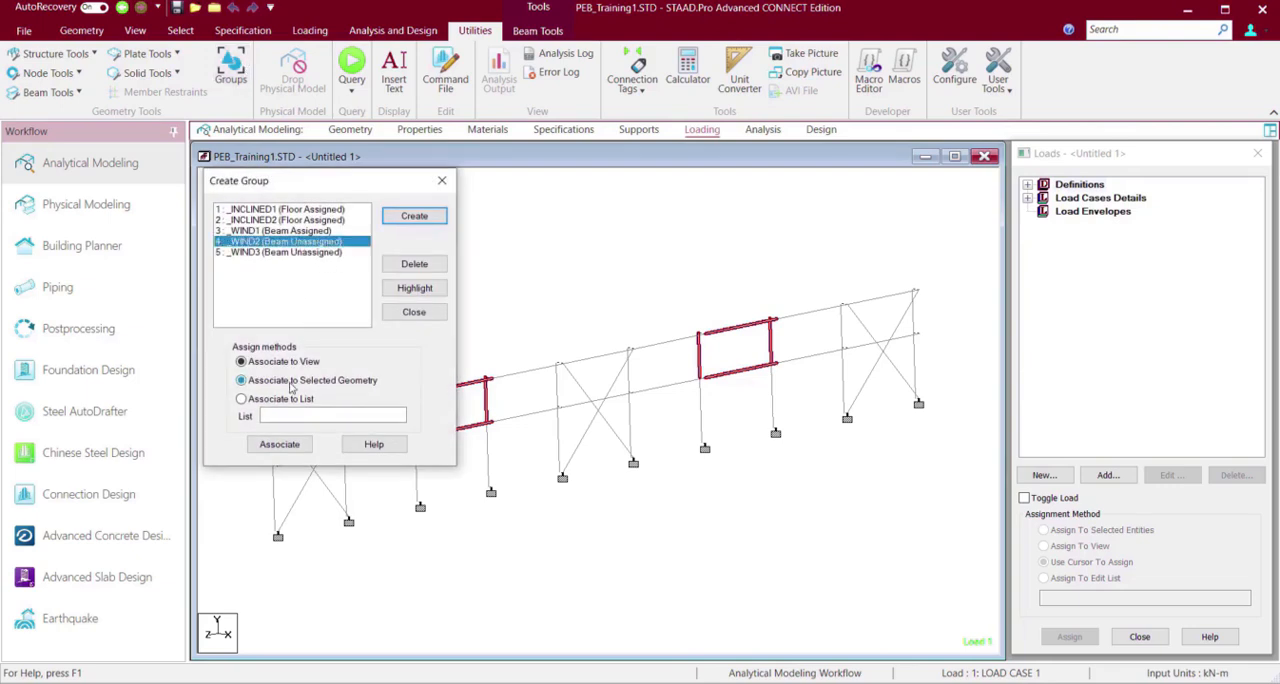